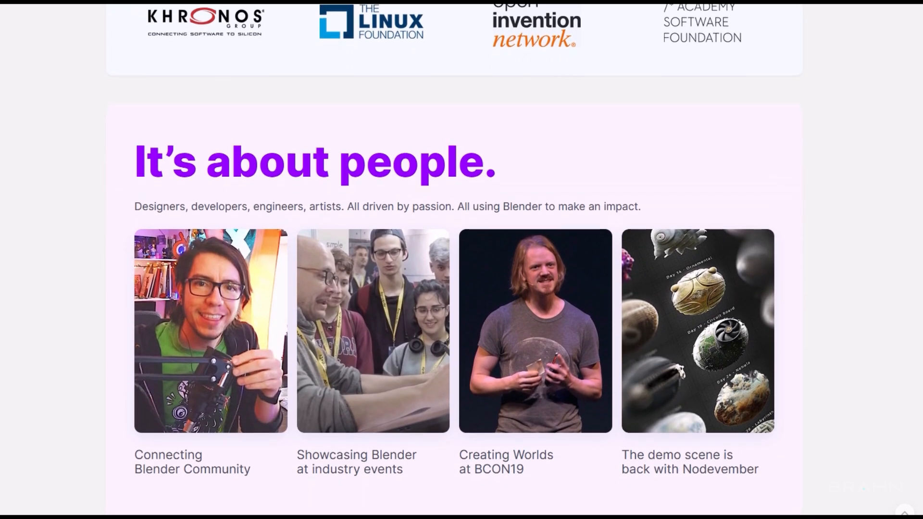
Read through the Blender website's sections on people, ecosystem and feature areas, from Cycles Render Engine to Make it Your Own.
{"action": "scroll", "coordinate": [455, 260], "scroll_direction": "down", "scroll_amount": 7}
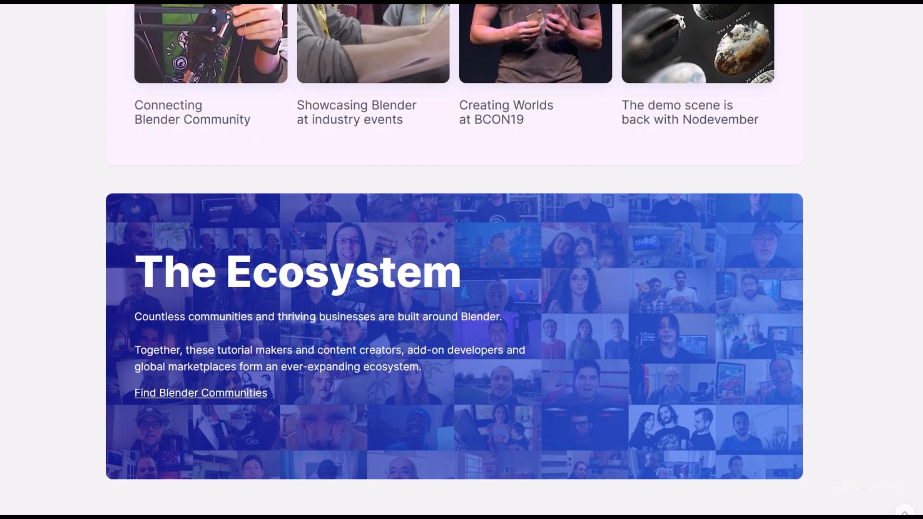
{"action": "scroll", "coordinate": [462, 260], "scroll_direction": "down", "scroll_amount": 7}
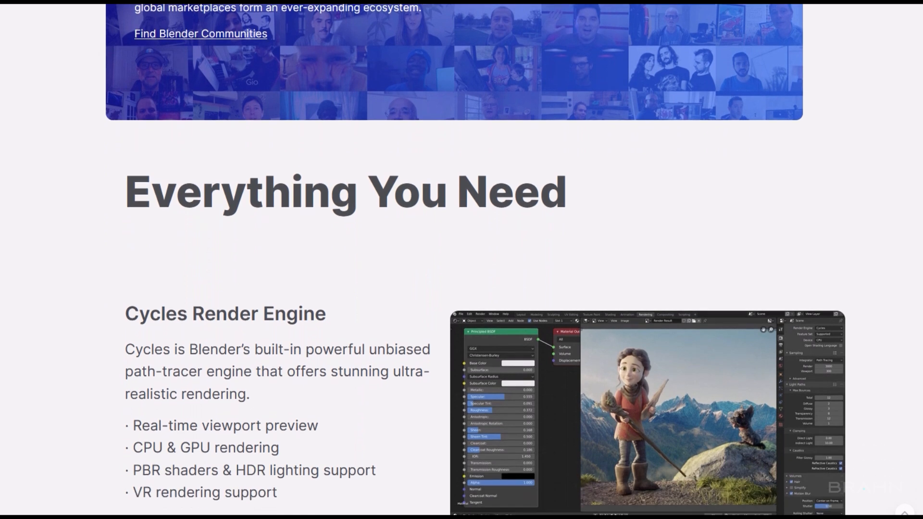
{"action": "scroll", "coordinate": [461, 260], "scroll_direction": "down", "scroll_amount": 7}
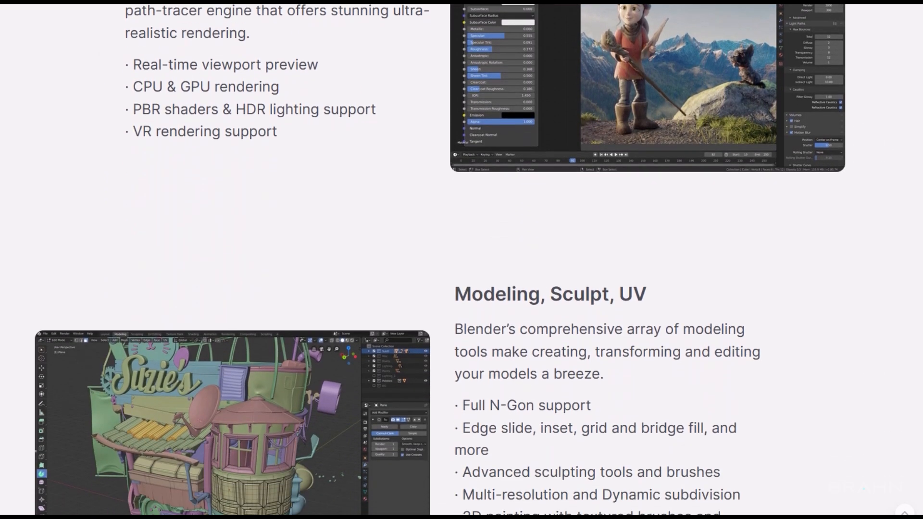
{"action": "scroll", "coordinate": [461, 259], "scroll_direction": "down", "scroll_amount": 7}
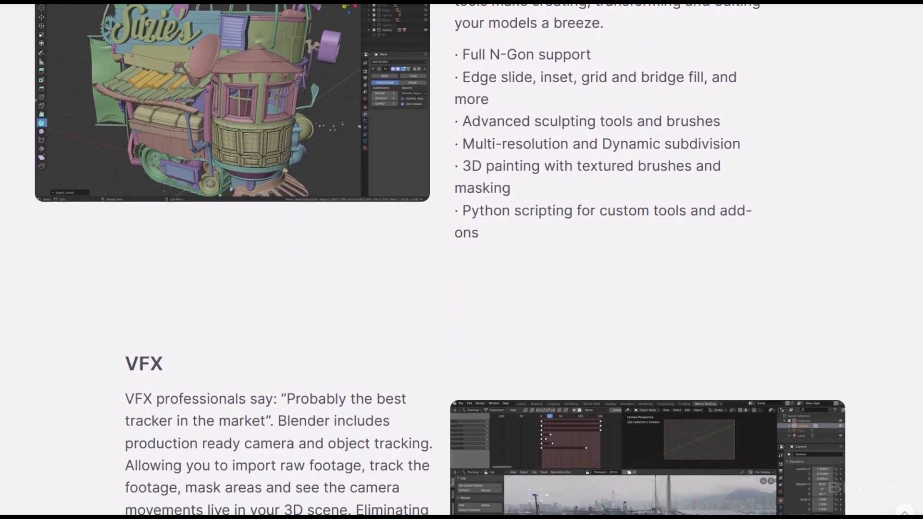
{"action": "scroll", "coordinate": [461, 260], "scroll_direction": "down", "scroll_amount": 7}
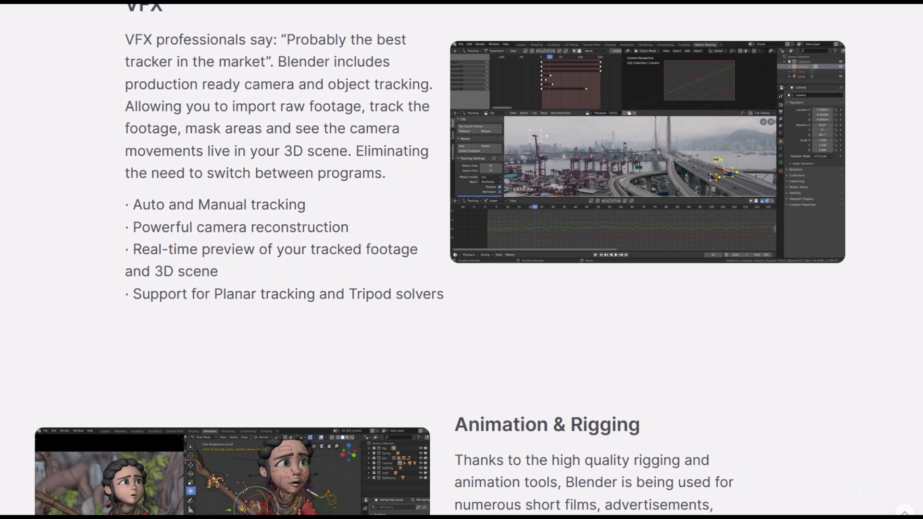
{"action": "scroll", "coordinate": [461, 260], "scroll_direction": "down", "scroll_amount": 7}
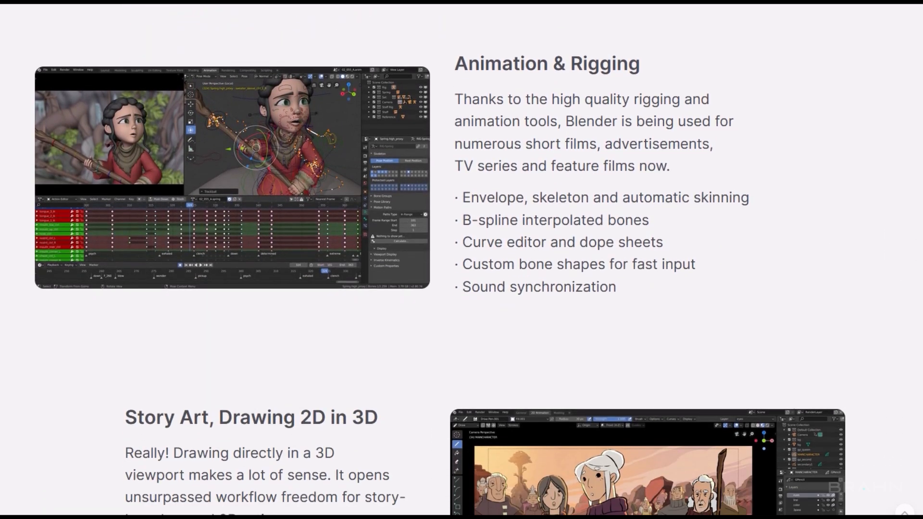
{"action": "scroll", "coordinate": [461, 260], "scroll_direction": "down", "scroll_amount": 7}
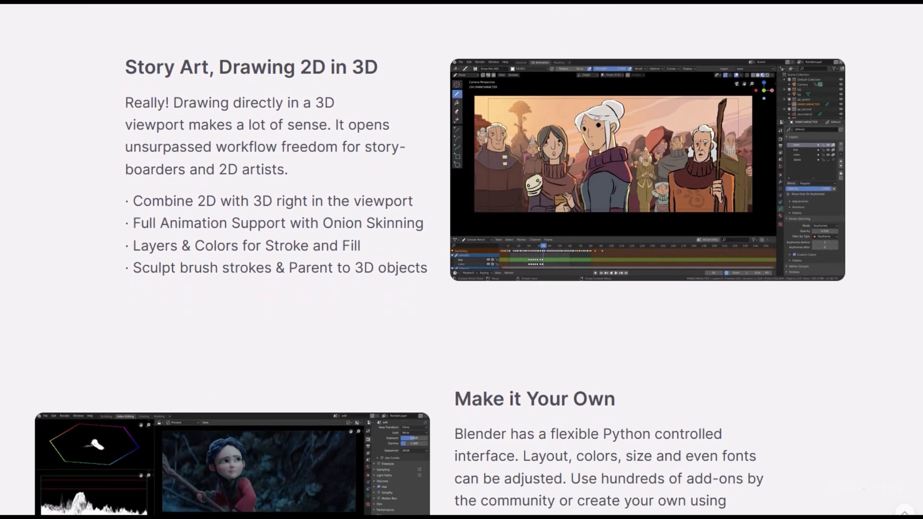
{"action": "scroll", "coordinate": [462, 259], "scroll_direction": "down", "scroll_amount": 7}
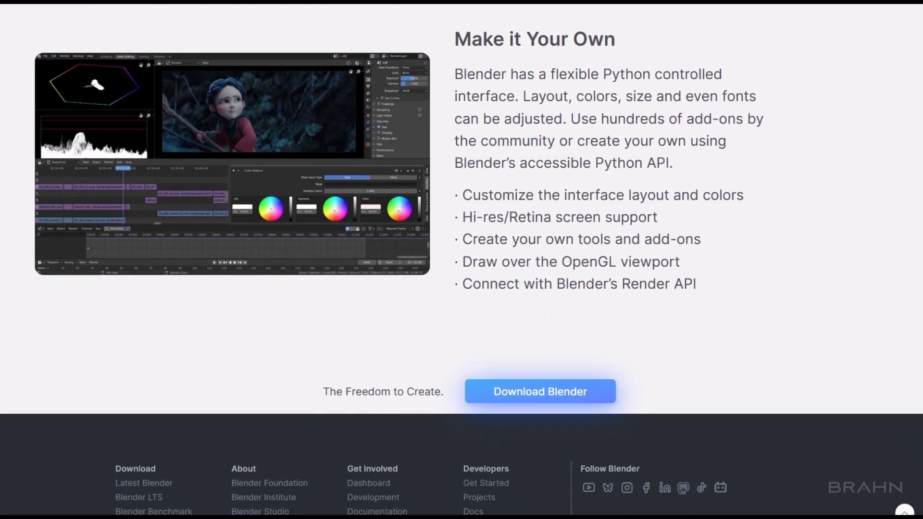
{"action": "scroll", "coordinate": [462, 259], "scroll_direction": "down", "scroll_amount": 2}
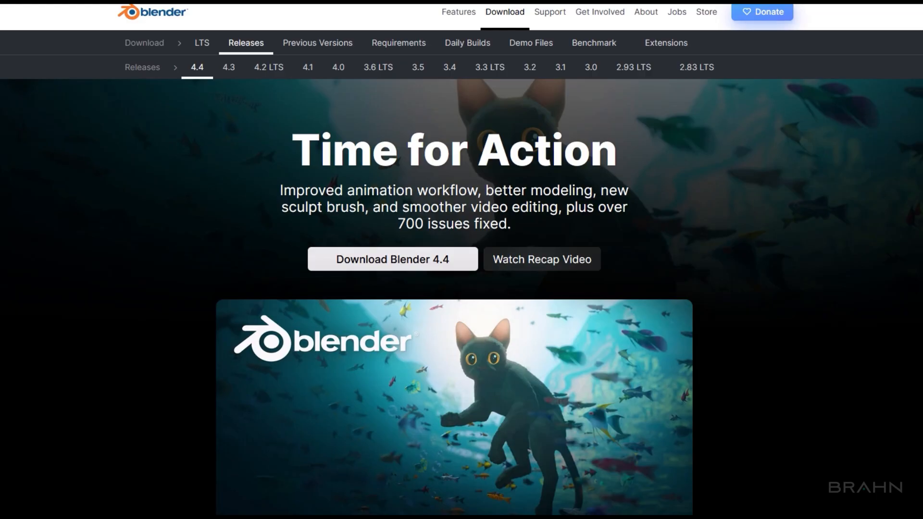
Look through the Blender 4.4 release page from the splash artwork and videos to the Quality Blend and Action Slots sections.
{"action": "scroll", "coordinate": [461, 259], "scroll_direction": "down", "scroll_amount": 3}
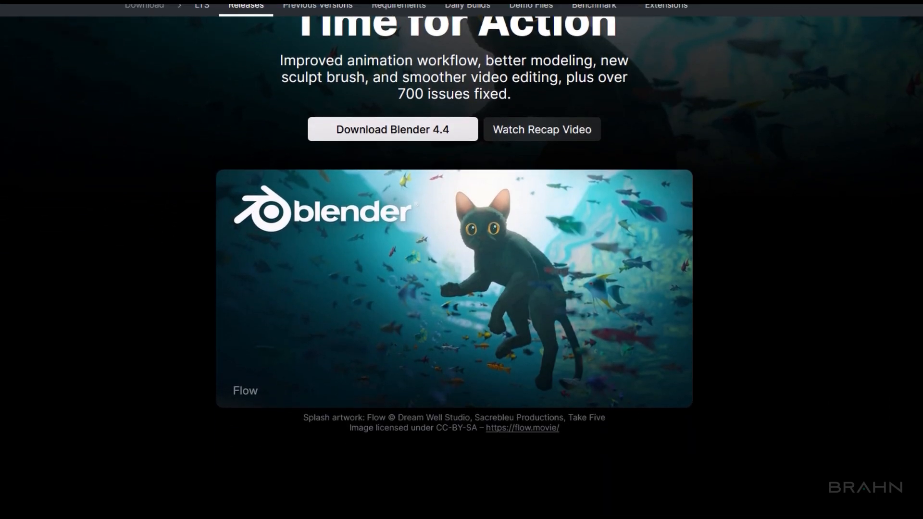
{"action": "scroll", "coordinate": [273, 403], "scroll_direction": "down", "scroll_amount": 4}
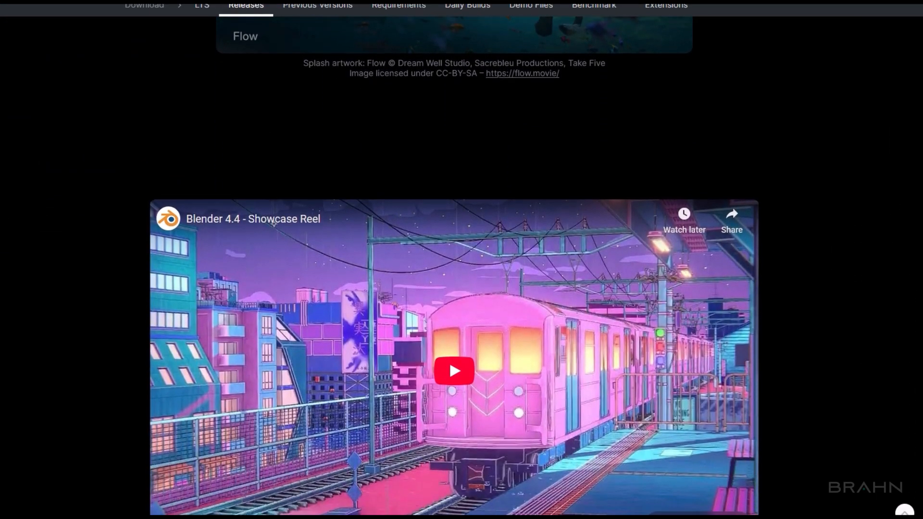
{"action": "scroll", "coordinate": [462, 260], "scroll_direction": "down", "scroll_amount": 7}
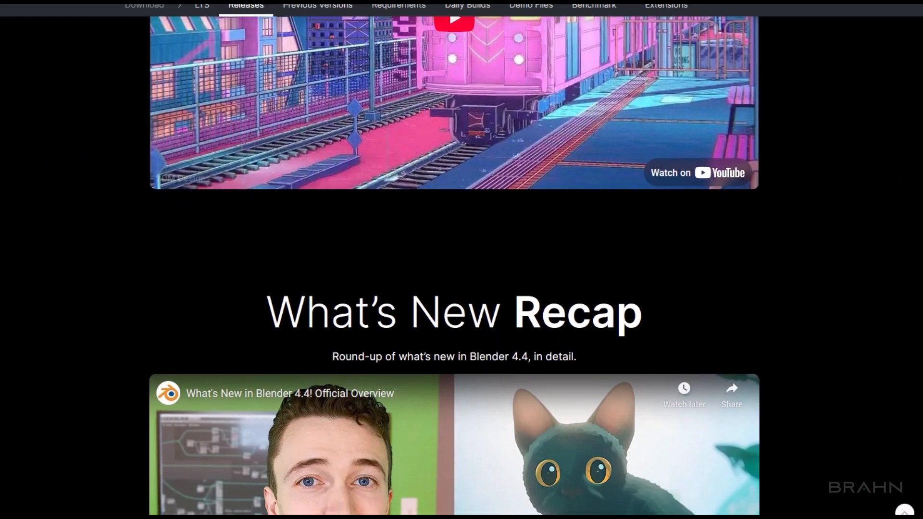
{"action": "scroll", "coordinate": [462, 259], "scroll_direction": "down", "scroll_amount": 7}
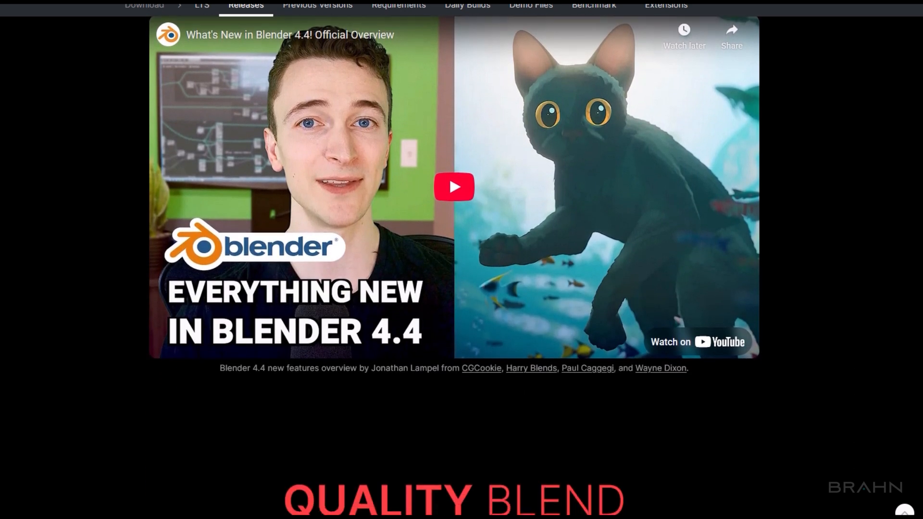
{"action": "scroll", "coordinate": [462, 259], "scroll_direction": "down", "scroll_amount": 7}
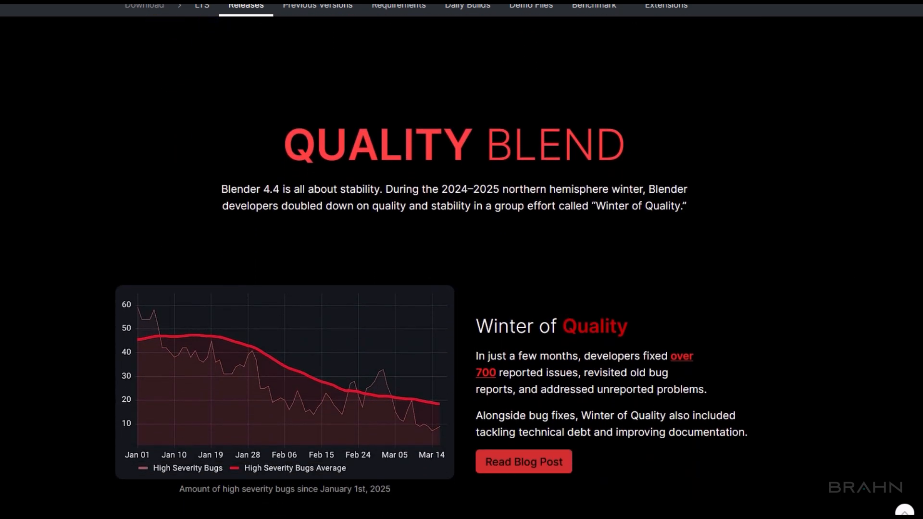
{"action": "scroll", "coordinate": [461, 260], "scroll_direction": "down", "scroll_amount": 7}
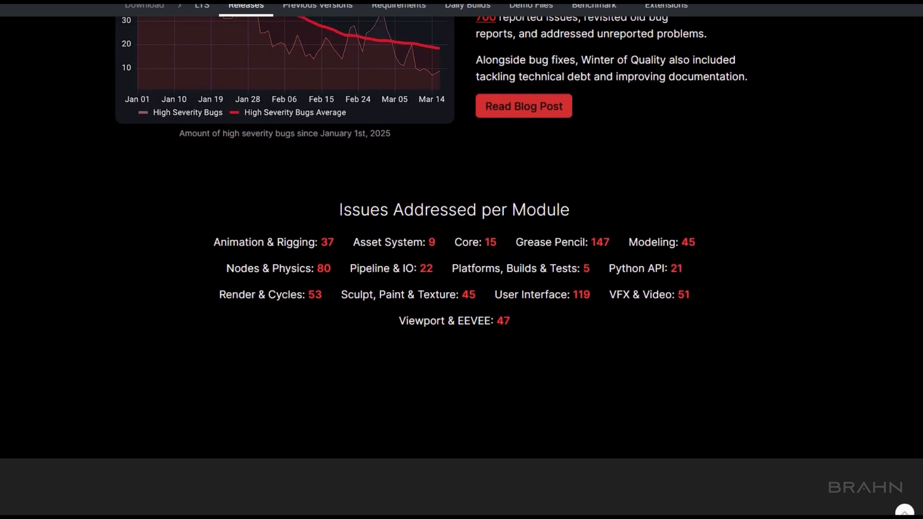
{"action": "scroll", "coordinate": [461, 260], "scroll_direction": "down", "scroll_amount": 7}
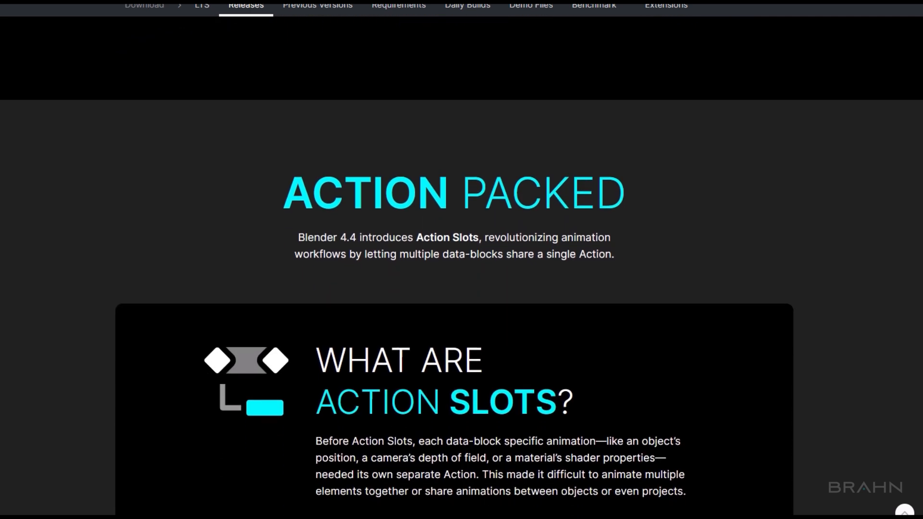
{"action": "scroll", "coordinate": [462, 260], "scroll_direction": "down", "scroll_amount": 7}
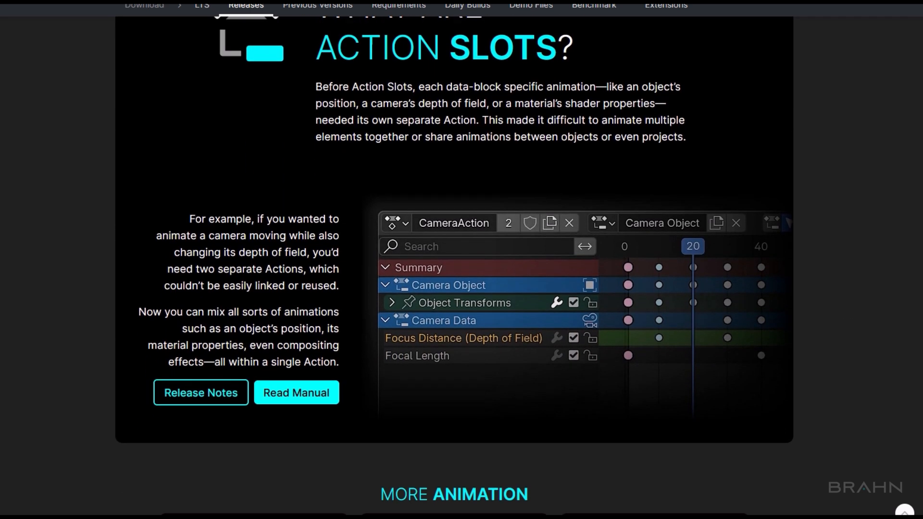
{"action": "scroll", "coordinate": [461, 260], "scroll_direction": "down", "scroll_amount": 7}
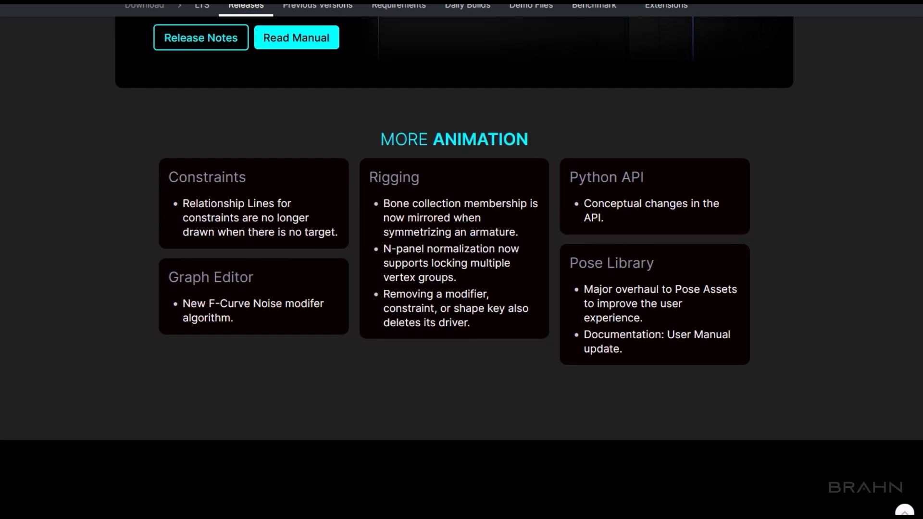
Read the Blender 4.4 release notes on the remaining animation changes, Video Sequencer, extensions and modeling.
{"action": "scroll", "coordinate": [607, 416], "scroll_direction": "down", "scroll_amount": 7}
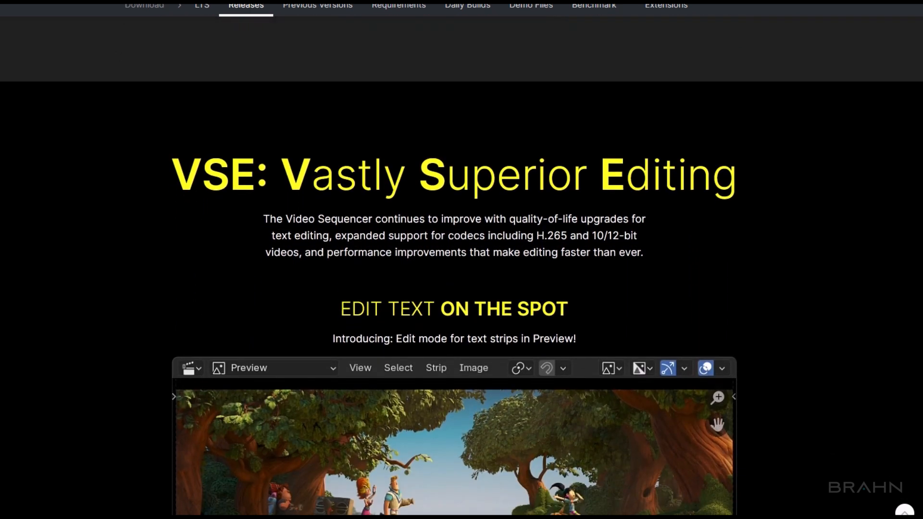
{"action": "scroll", "coordinate": [462, 260], "scroll_direction": "down", "scroll_amount": 7}
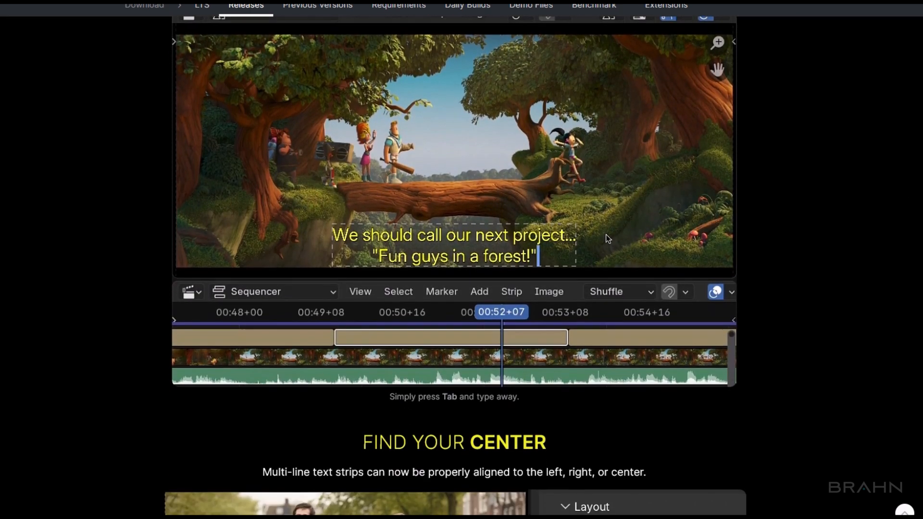
{"action": "scroll", "coordinate": [462, 260], "scroll_direction": "down", "scroll_amount": 7}
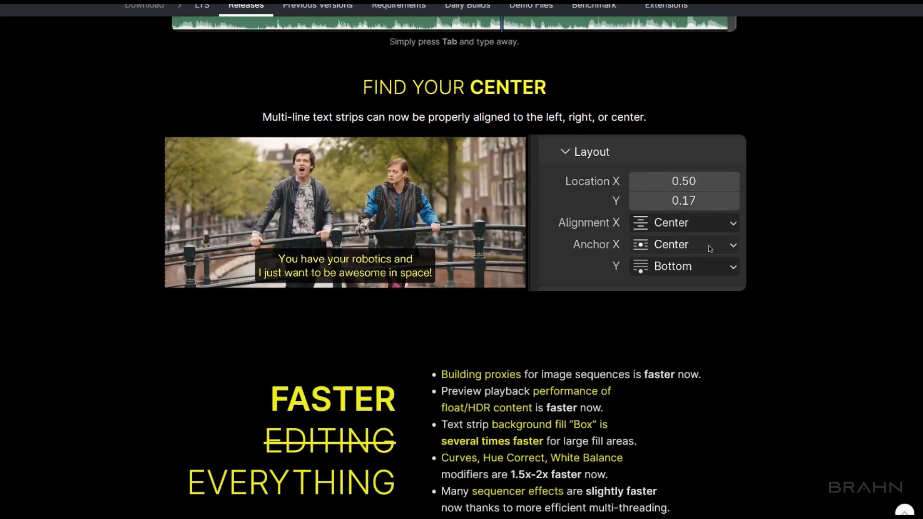
{"action": "scroll", "coordinate": [461, 260], "scroll_direction": "down", "scroll_amount": 7}
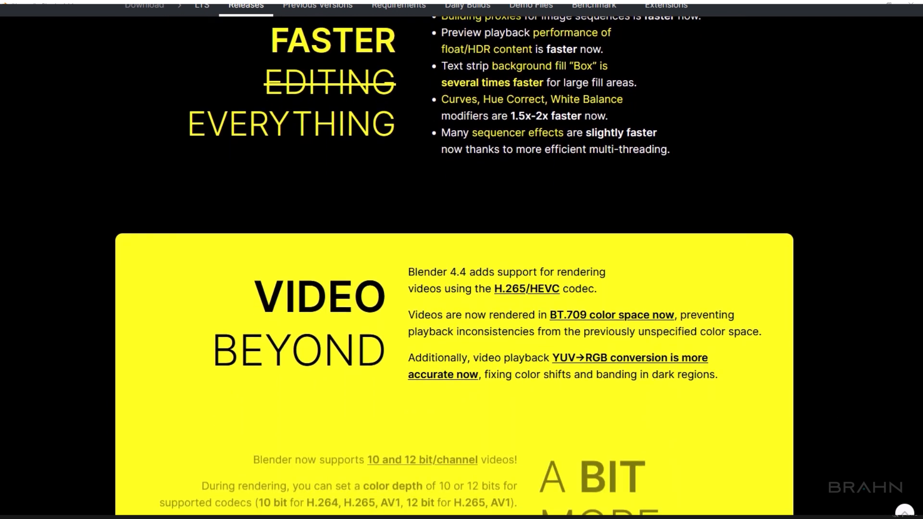
{"action": "scroll", "coordinate": [461, 260], "scroll_direction": "down", "scroll_amount": 7}
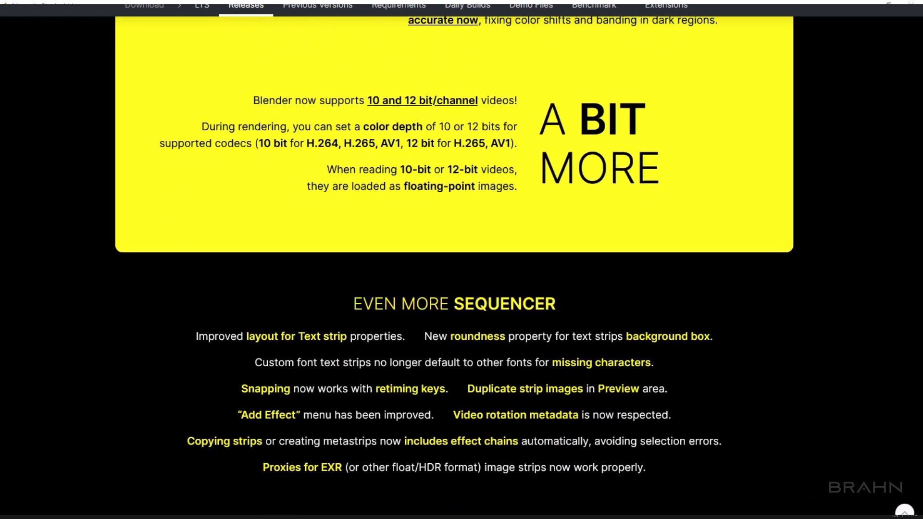
{"action": "scroll", "coordinate": [461, 260], "scroll_direction": "down", "scroll_amount": 7}
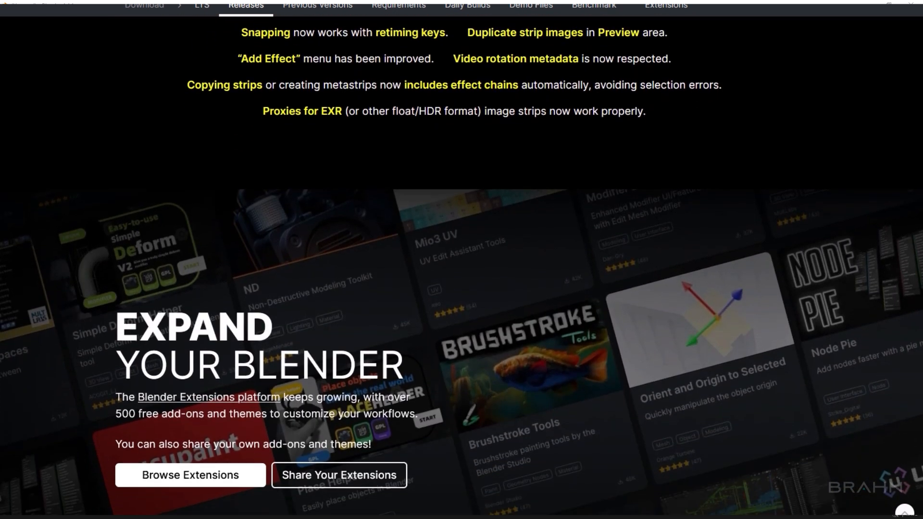
{"action": "scroll", "coordinate": [461, 259], "scroll_direction": "down", "scroll_amount": 7}
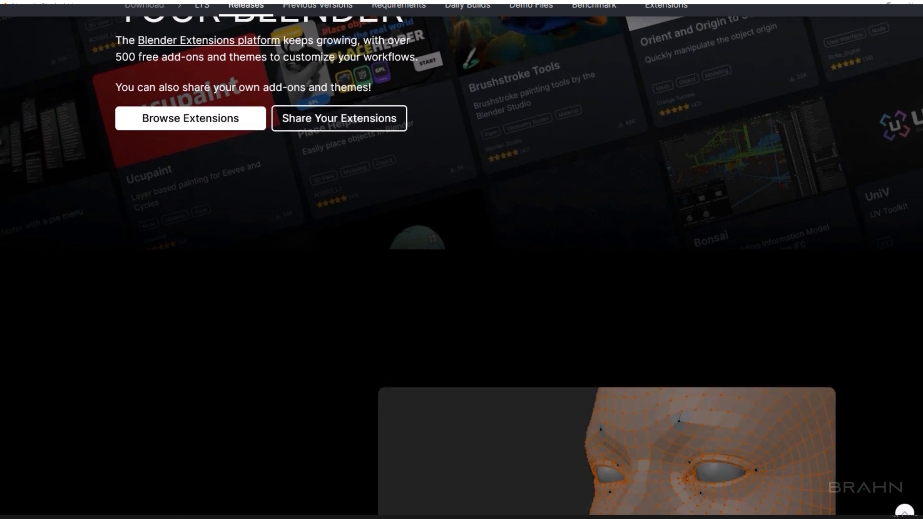
{"action": "scroll", "coordinate": [461, 259], "scroll_direction": "down", "scroll_amount": 8}
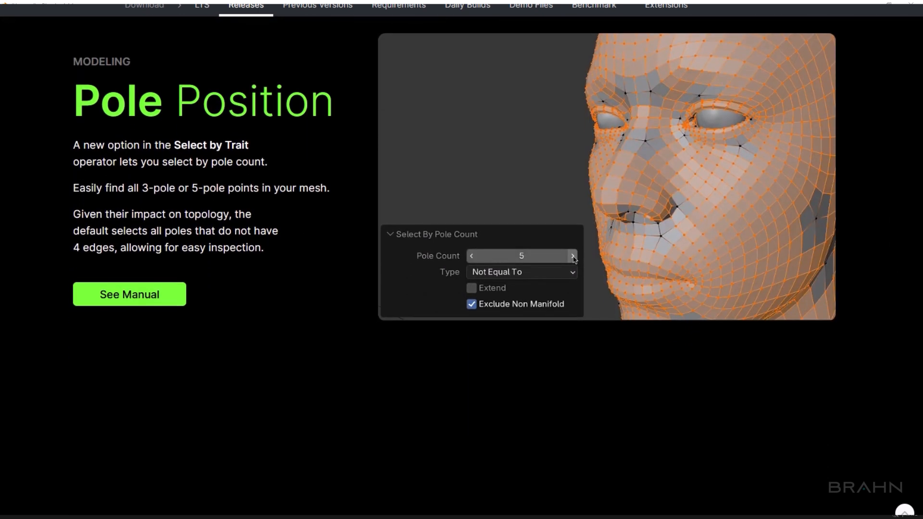
{"action": "scroll", "coordinate": [461, 260], "scroll_direction": "down", "scroll_amount": 7}
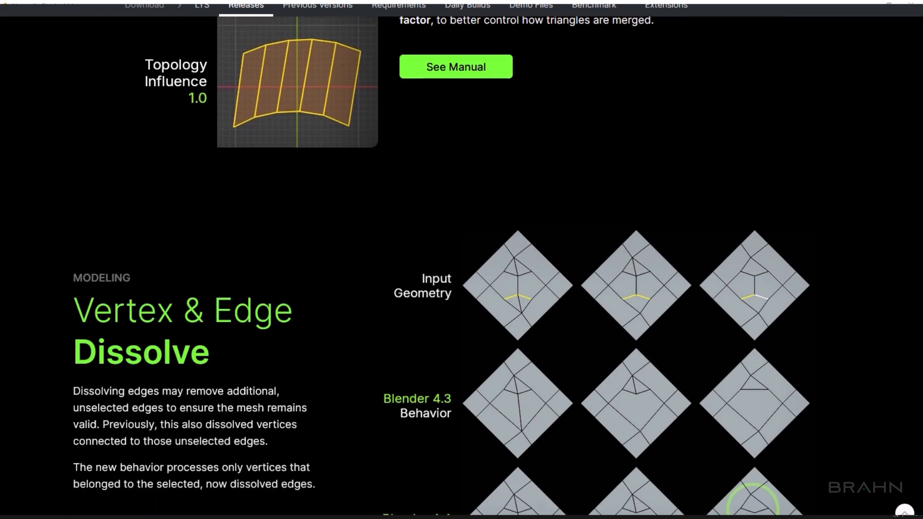
{"action": "scroll", "coordinate": [461, 260], "scroll_direction": "down", "scroll_amount": 7}
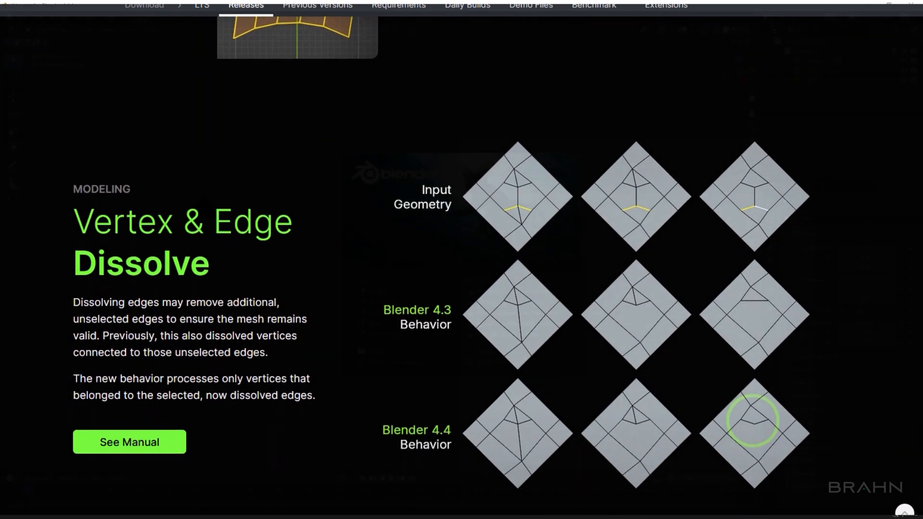
{"action": "scroll", "coordinate": [461, 260], "scroll_direction": "down", "scroll_amount": 7}
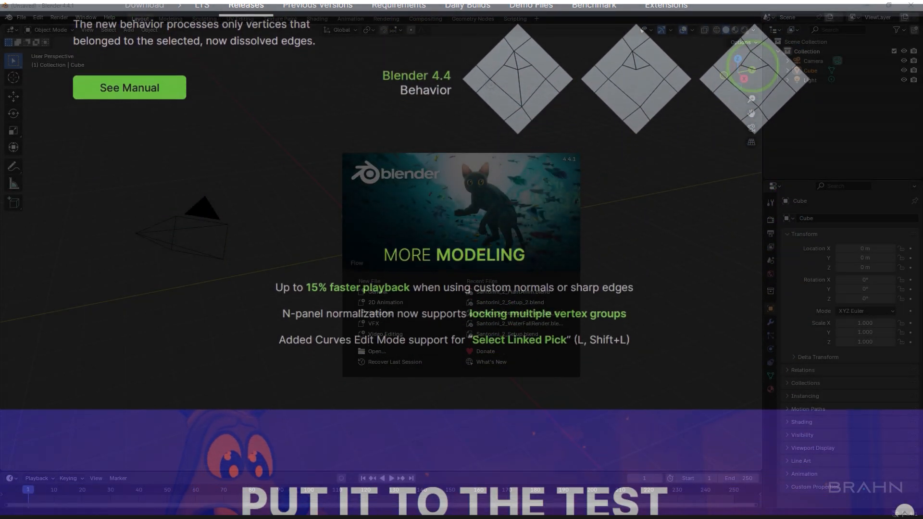
{"action": "scroll", "coordinate": [461, 260], "scroll_direction": "down", "scroll_amount": 7}
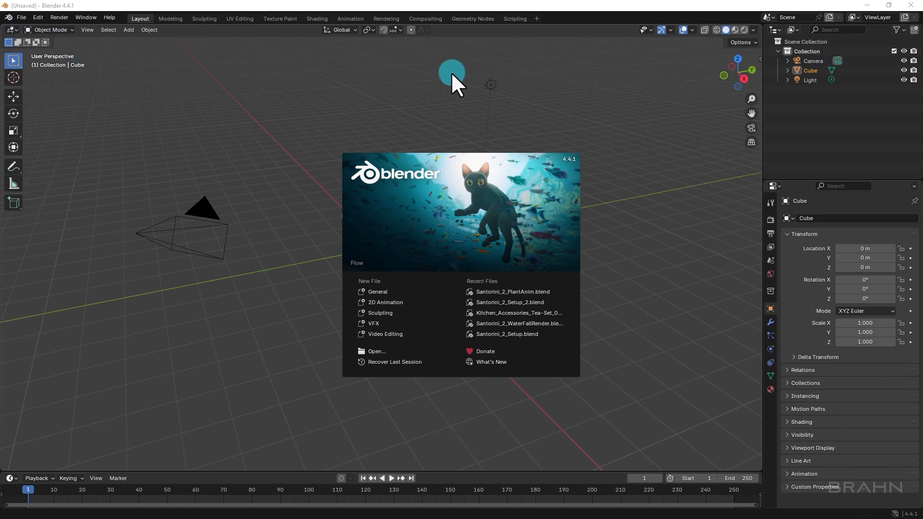
Switch to Blender, dismiss the splash screen and set the interface resolution scale to 1.33 in the Preferences.
{"action": "left_click", "coordinate": [650, 134]}
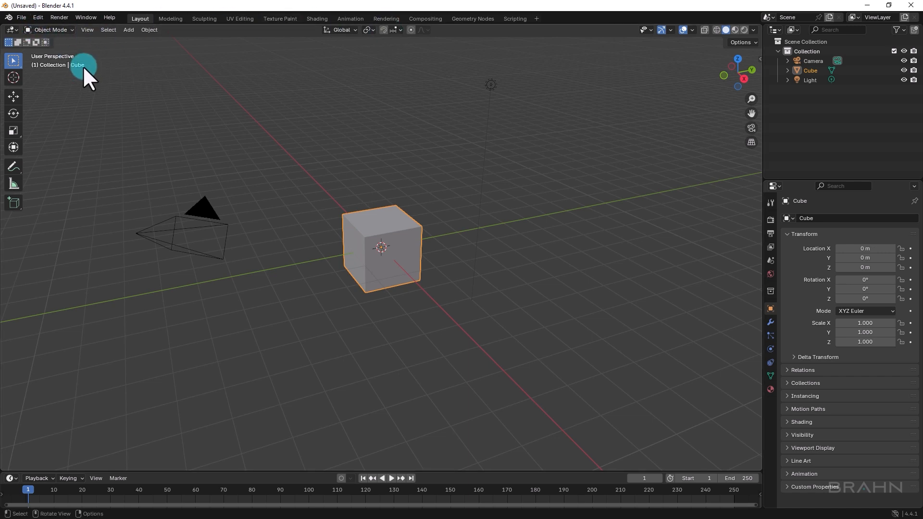
{"action": "left_click", "coordinate": [39, 18]}
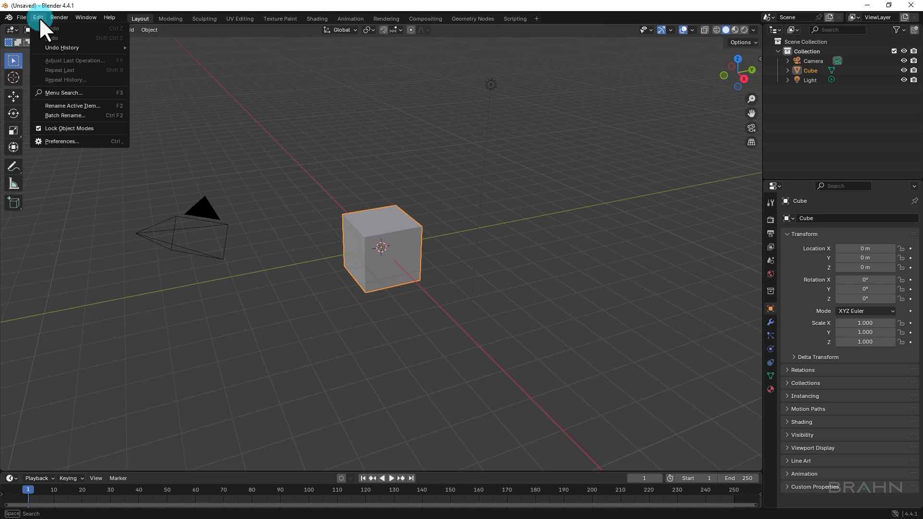
{"action": "left_click", "coordinate": [75, 142]}
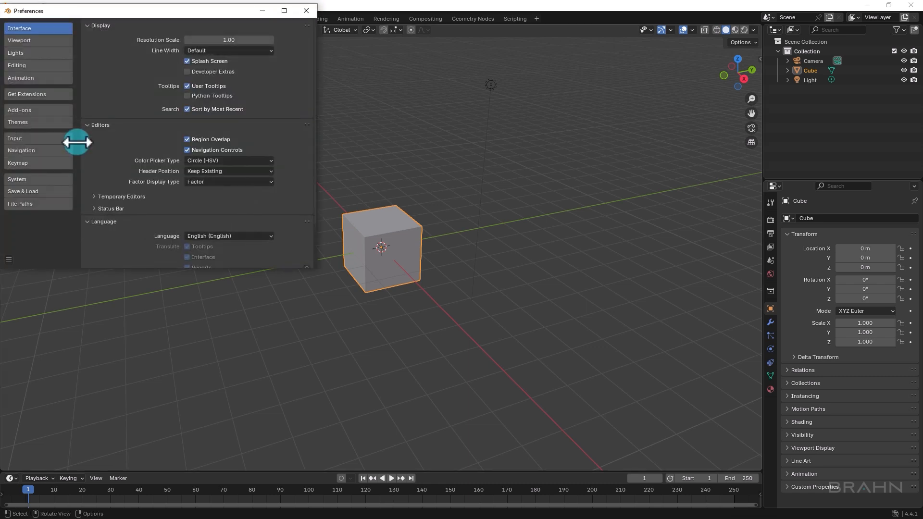
{"action": "left_click_drag", "start_coordinate": [63, 17], "coordinate": [84, 111]}
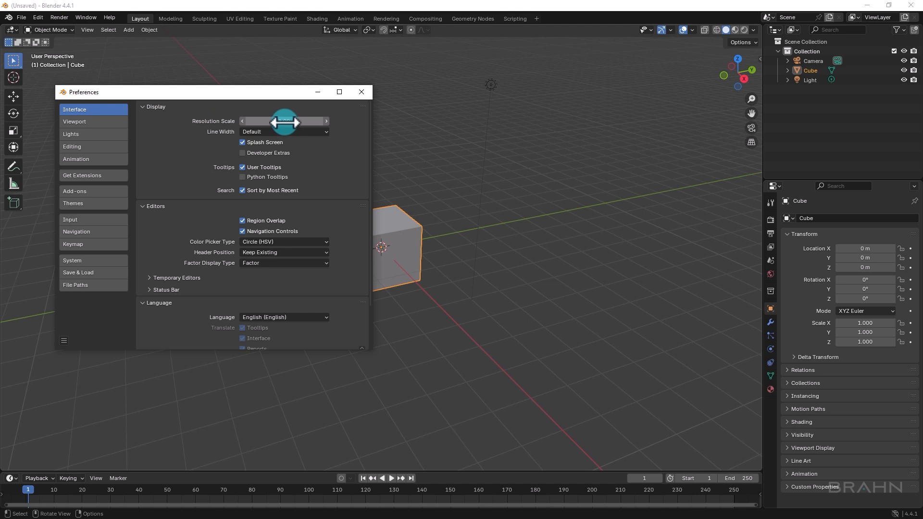
{"action": "left_click_drag", "start_coordinate": [285, 121], "coordinate": [291, 122]}
{"action": "left_click_drag", "start_coordinate": [291, 308], "coordinate": [298, 303]}
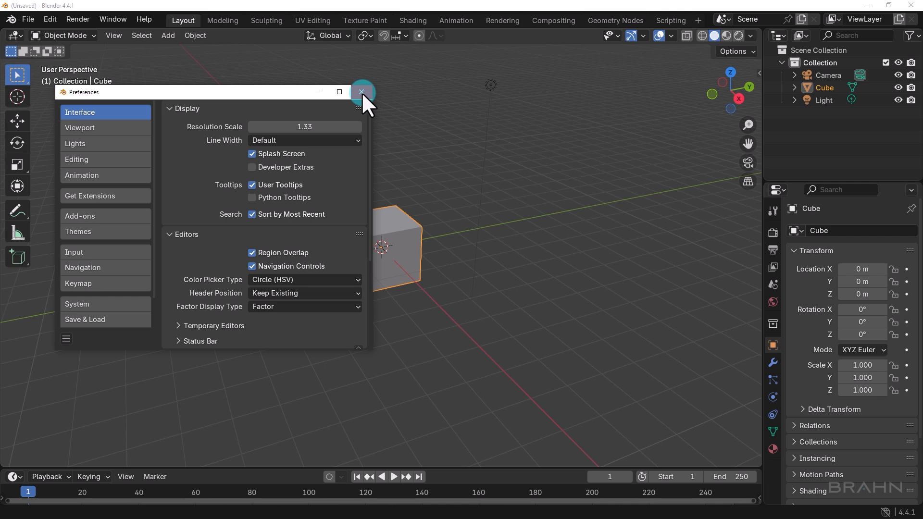
Close the Preferences window.
{"action": "left_click", "coordinate": [361, 91]}
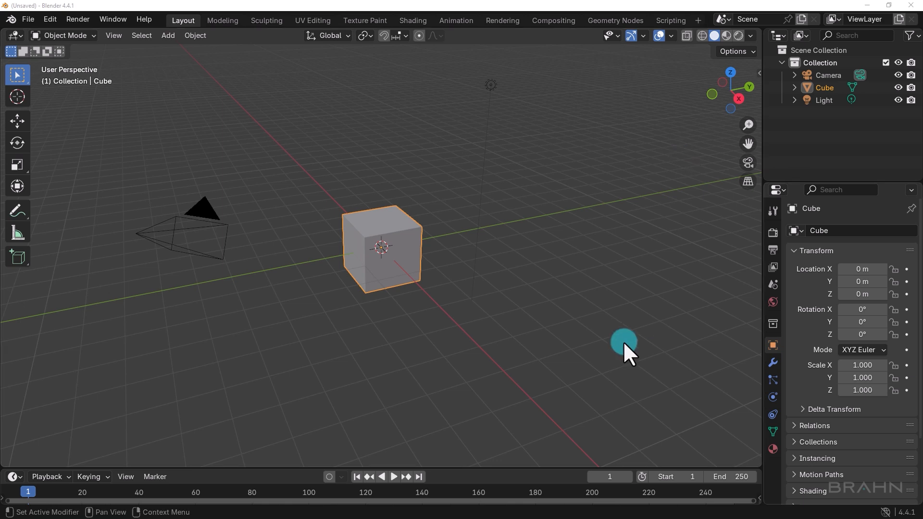
Switch the main area to the Image Editor and return it to the 3D Viewport.
{"action": "left_click", "coordinate": [19, 36]}
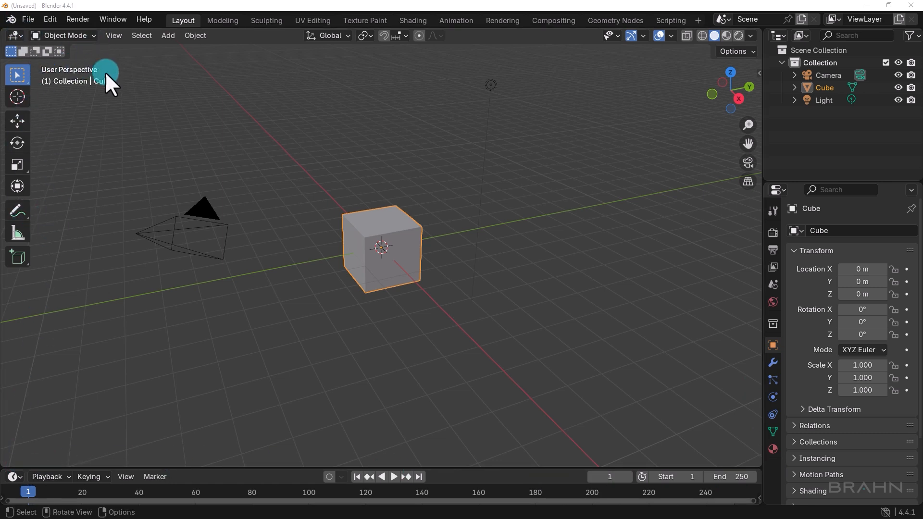
{"action": "left_click", "coordinate": [20, 34]}
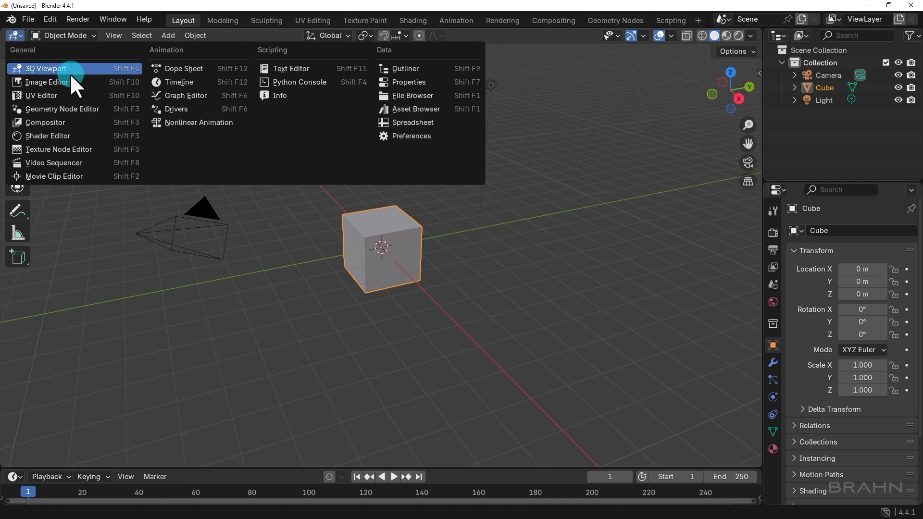
{"action": "left_click", "coordinate": [53, 85]}
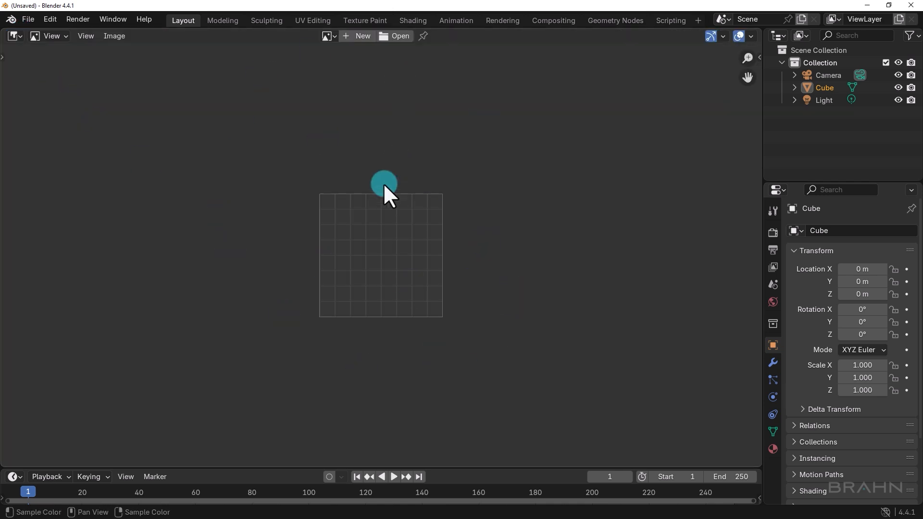
{"action": "left_click", "coordinate": [19, 34]}
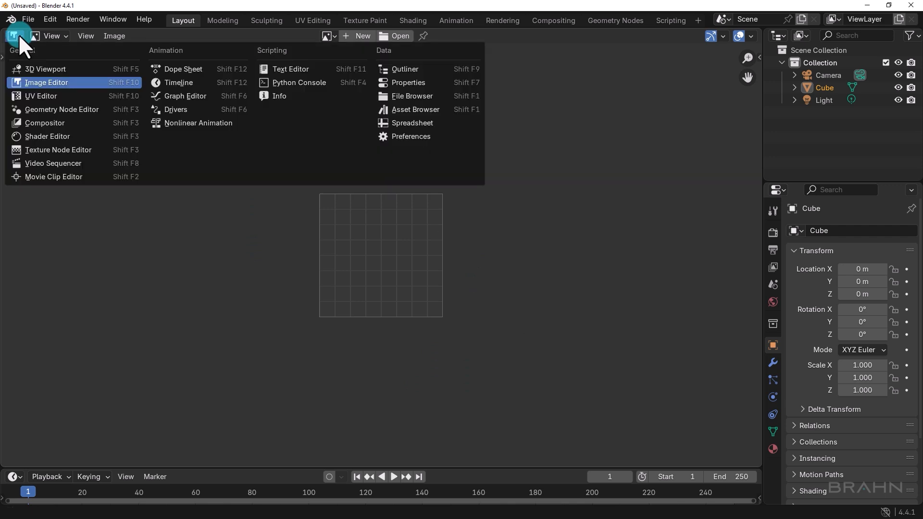
{"action": "left_click", "coordinate": [52, 70]}
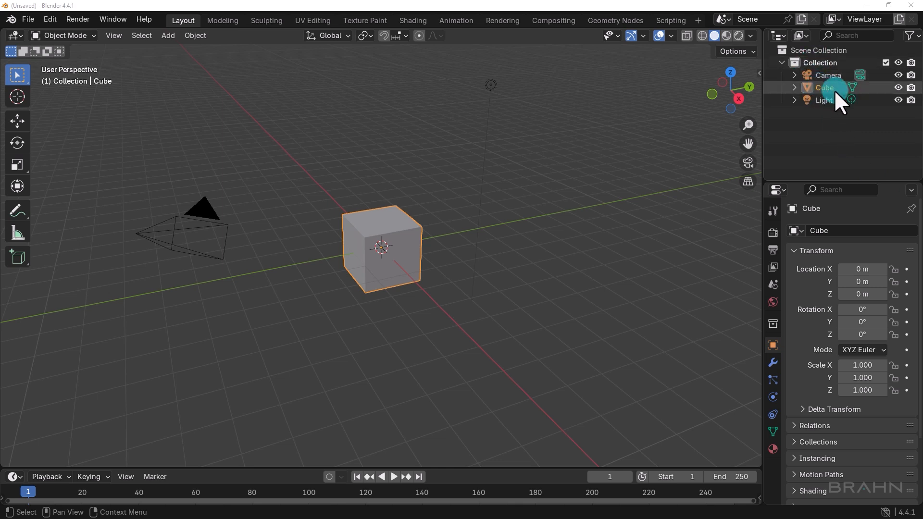
Hide and unhide the Cube in the viewport, and disable and re-enable it in renders.
{"action": "left_click", "coordinate": [897, 87]}
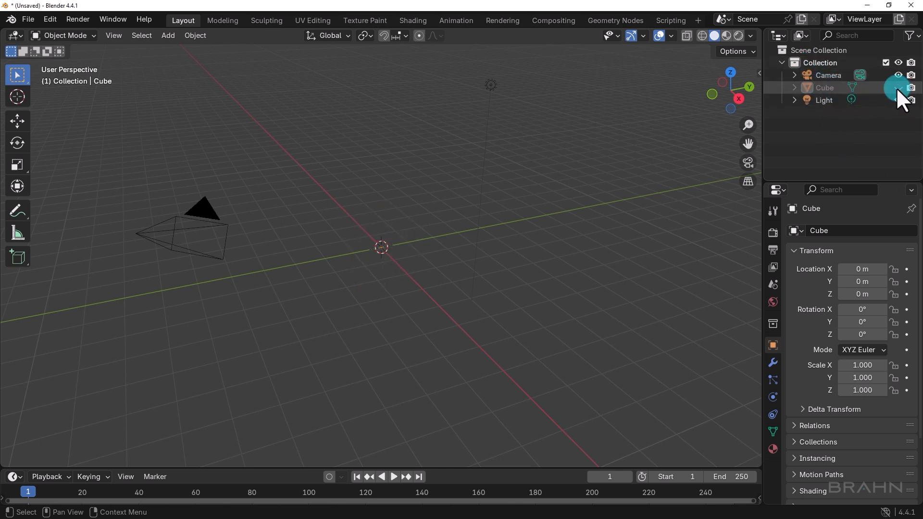
{"action": "left_click", "coordinate": [897, 88]}
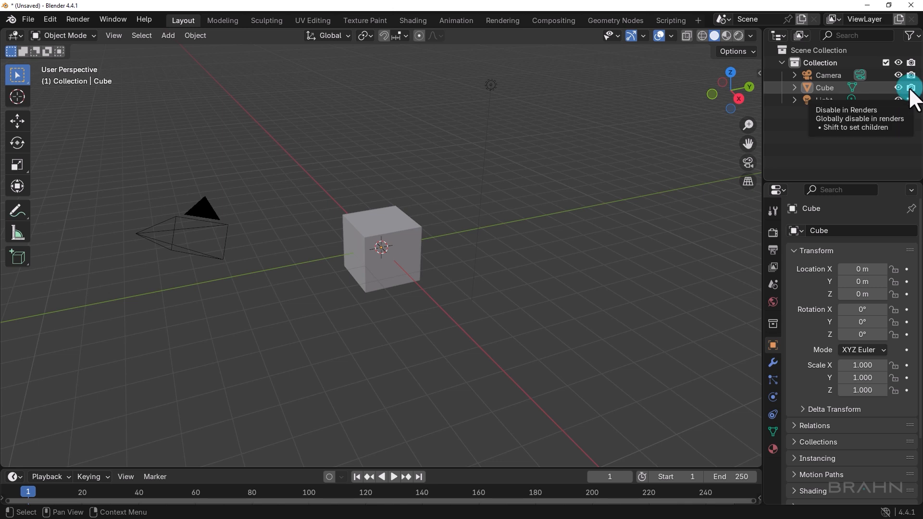
{"action": "left_click", "coordinate": [910, 88]}
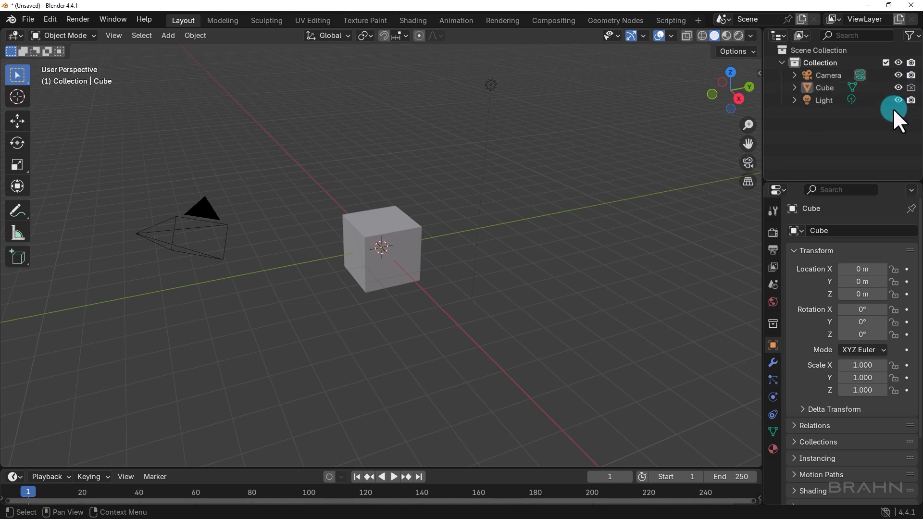
{"action": "left_click", "coordinate": [911, 88]}
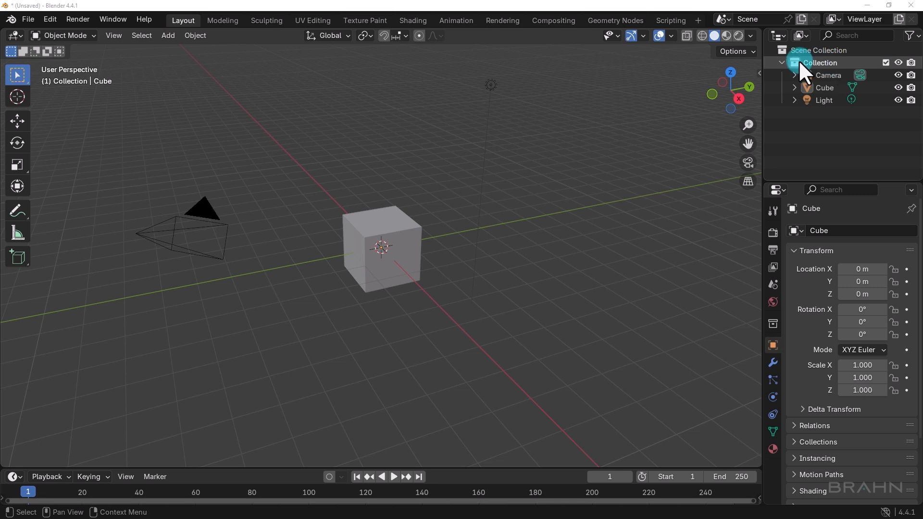
Toggle the Collection's expansion, view layer inclusion and viewport visibility off and back on.
{"action": "left_click", "coordinate": [778, 63]}
{"action": "left_click", "coordinate": [779, 63]}
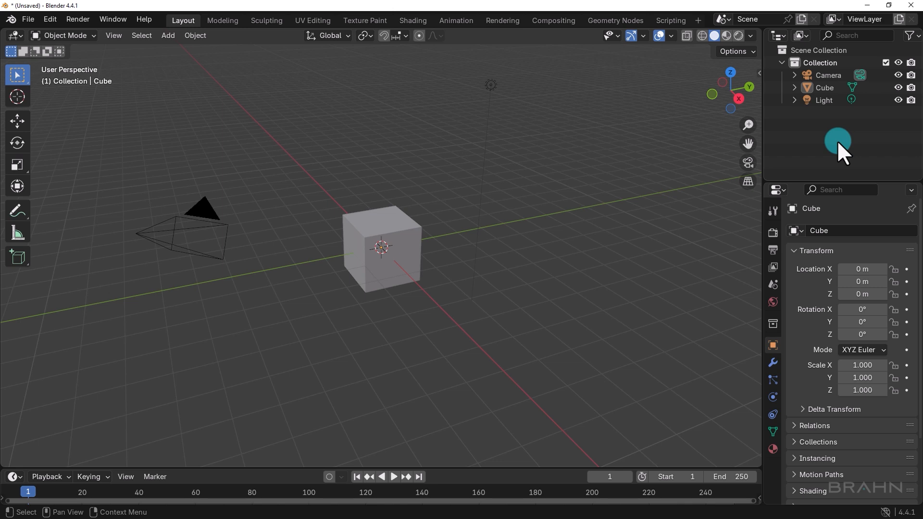
{"action": "left_click", "coordinate": [885, 63]}
{"action": "left_click", "coordinate": [885, 63]}
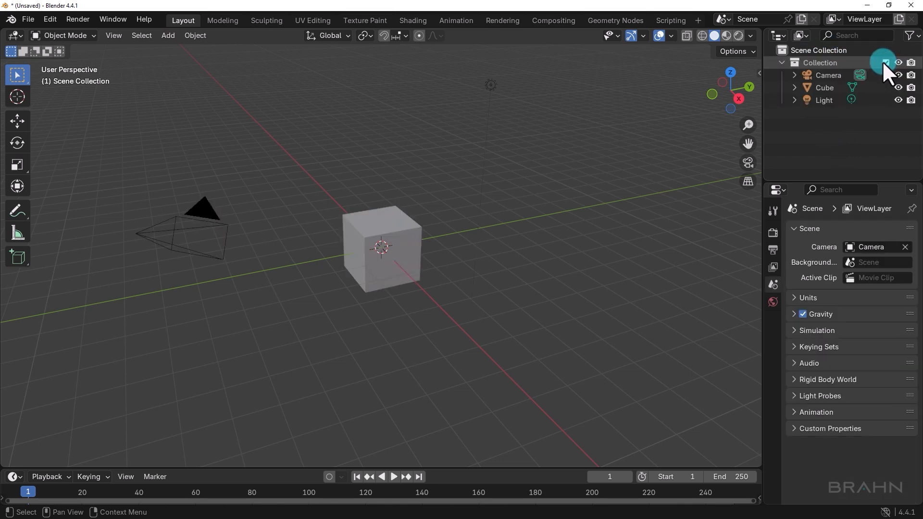
{"action": "left_click", "coordinate": [899, 62]}
{"action": "left_click", "coordinate": [898, 61]}
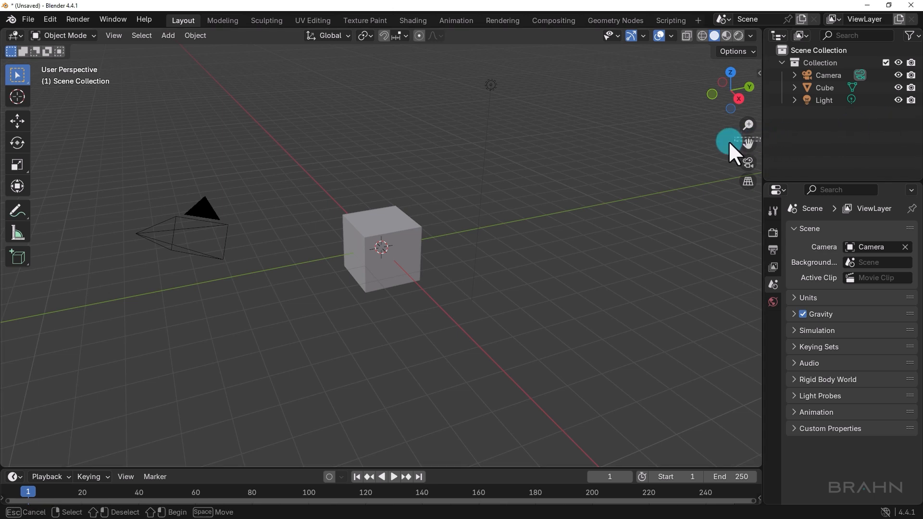
Widen the Outliner and Properties area and add a new collection named New to the Scene Collection.
{"action": "left_click_drag", "start_coordinate": [763, 146], "coordinate": [725, 148]}
{"action": "left_click", "coordinate": [912, 38]}
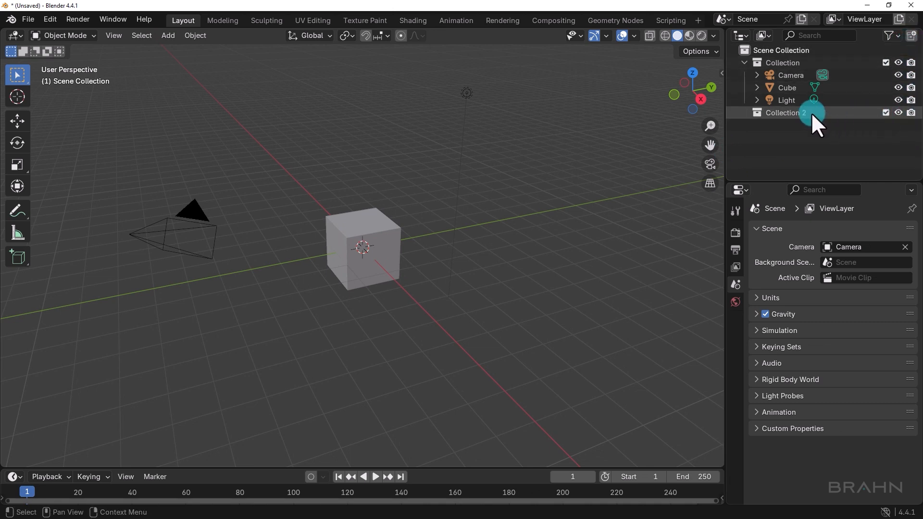
{"action": "double_click", "coordinate": [785, 111]}
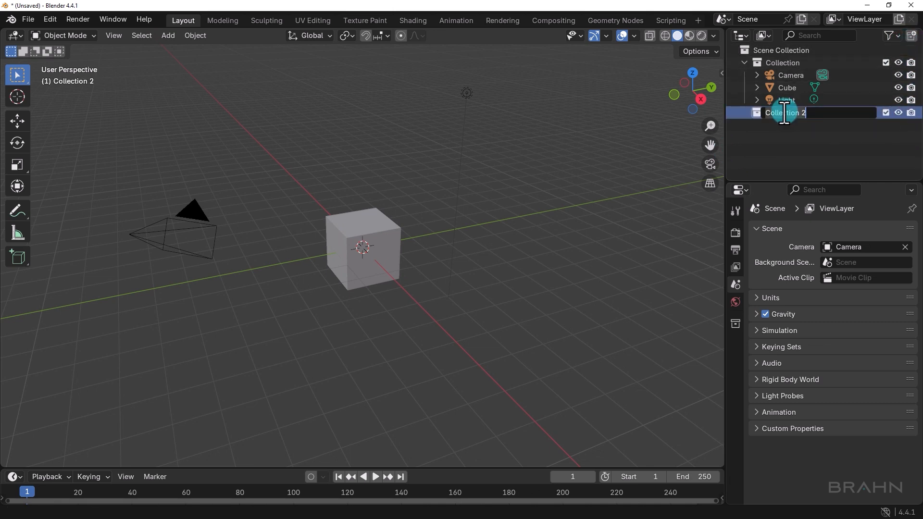
{"action": "type", "text": "New"}
{"action": "key", "text": "Return"}
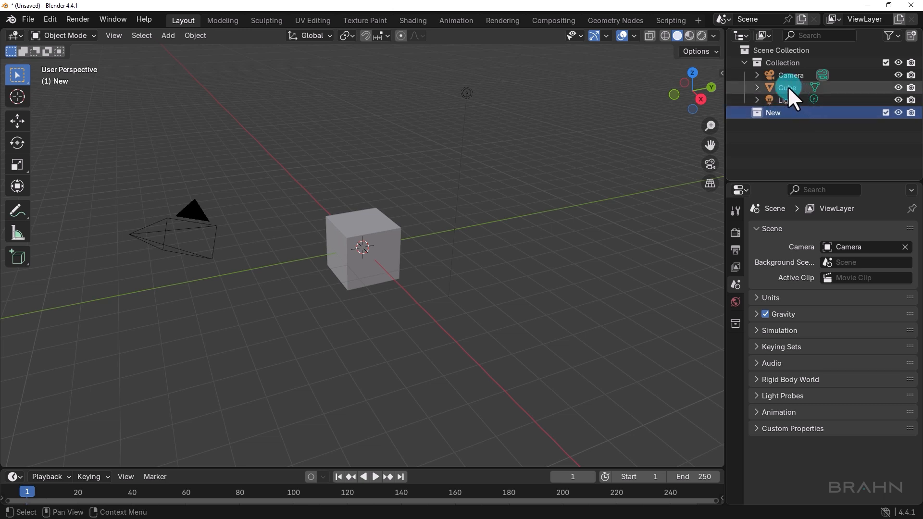
Move the Cube out of Collection into the New collection.
{"action": "left_click_drag", "start_coordinate": [788, 86], "coordinate": [794, 115]}
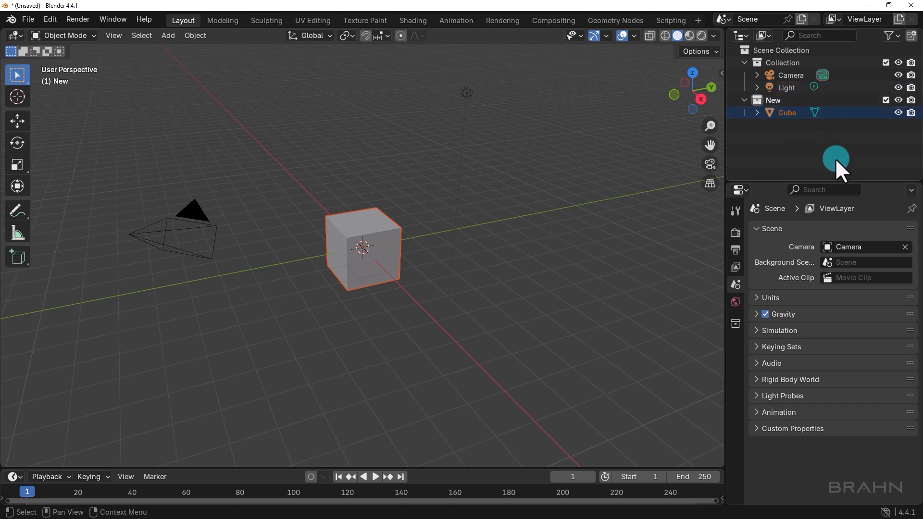
{"action": "left_click", "coordinate": [775, 101]}
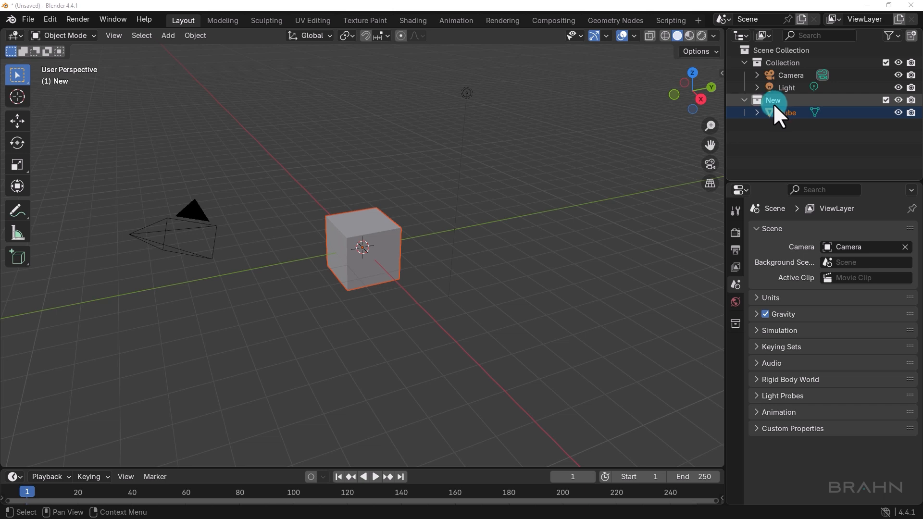
Add a nested collection inside Collection.
{"action": "left_click", "coordinate": [783, 62]}
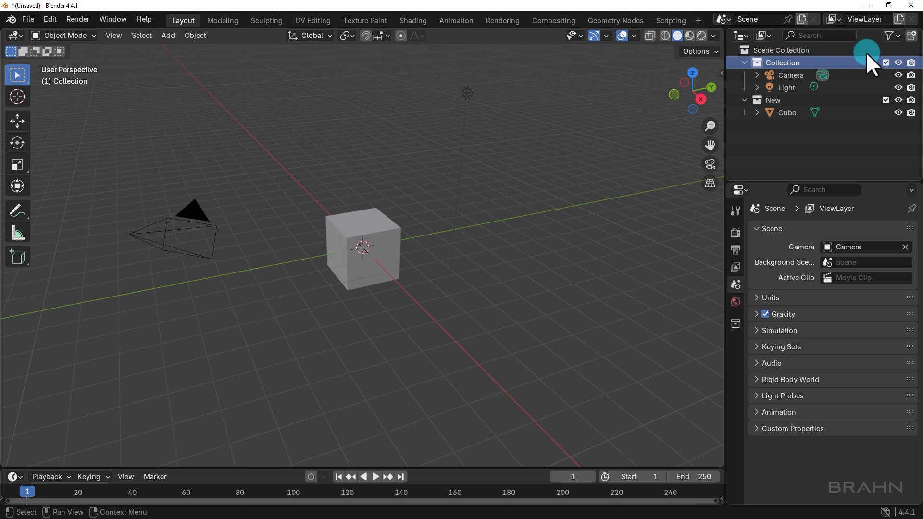
{"action": "left_click", "coordinate": [912, 36]}
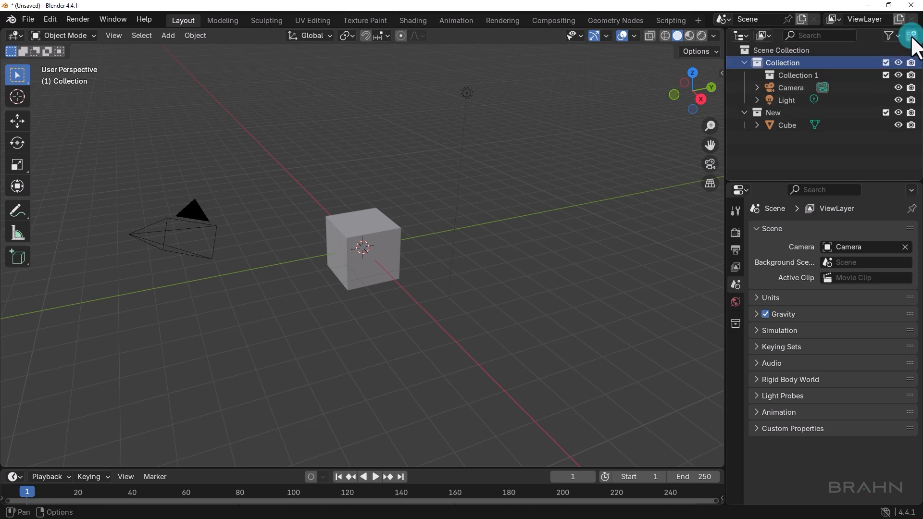
{"action": "left_click", "coordinate": [827, 67]}
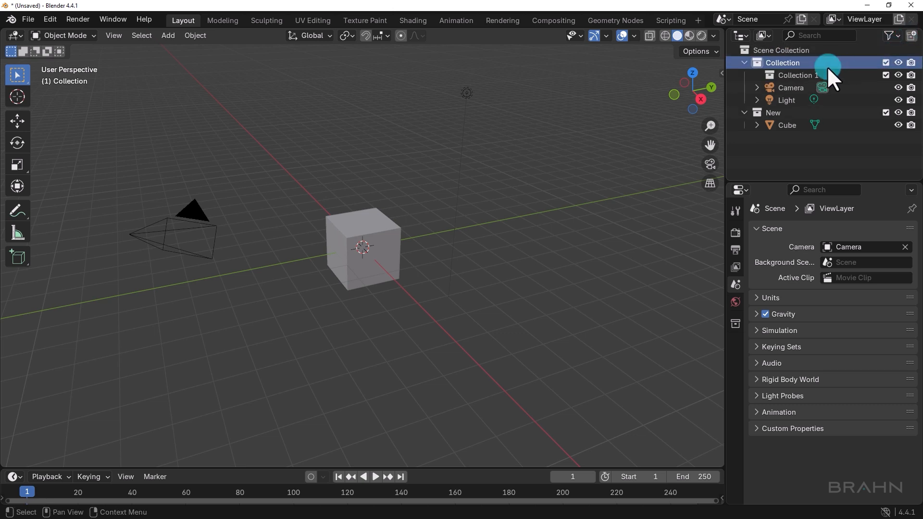
Move the nested collection up to the Scene Collection and delete it.
{"action": "left_click", "coordinate": [783, 75]}
{"action": "left_click_drag", "start_coordinate": [782, 75], "coordinate": [785, 54]}
{"action": "key", "text": "Delete"}
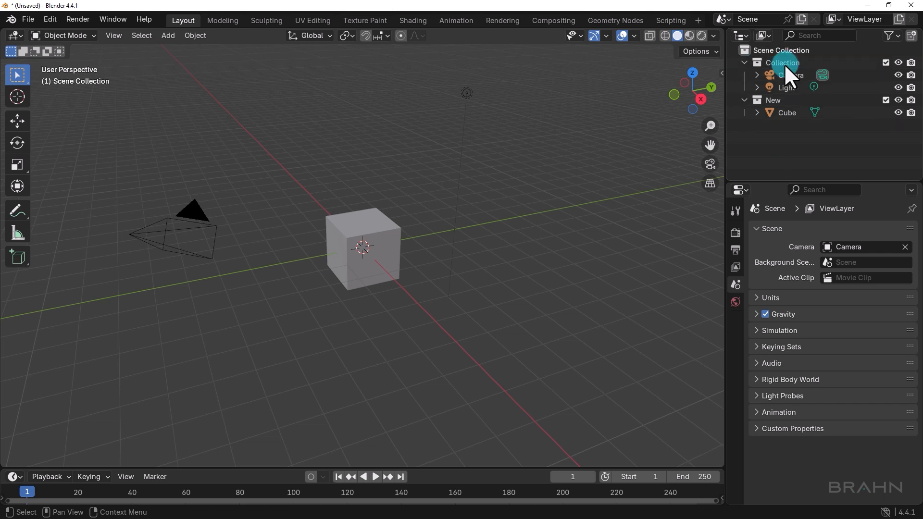
Delete the New collection and move the Cube back into Collection.
{"action": "left_click", "coordinate": [781, 102]}
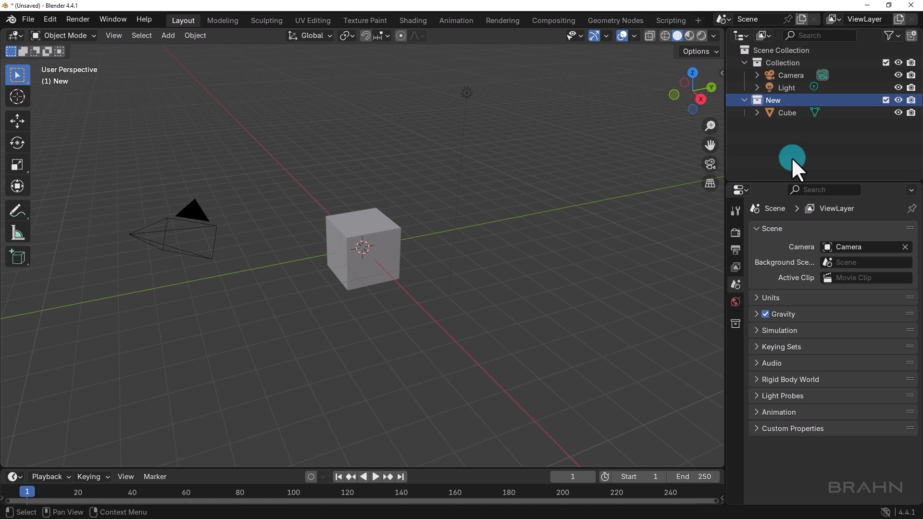
{"action": "key", "text": "Delete"}
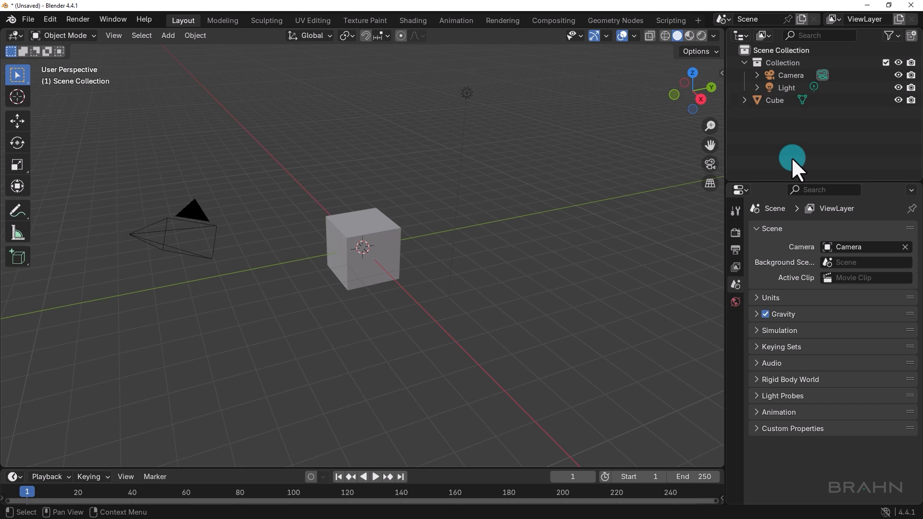
{"action": "left_click", "coordinate": [769, 100]}
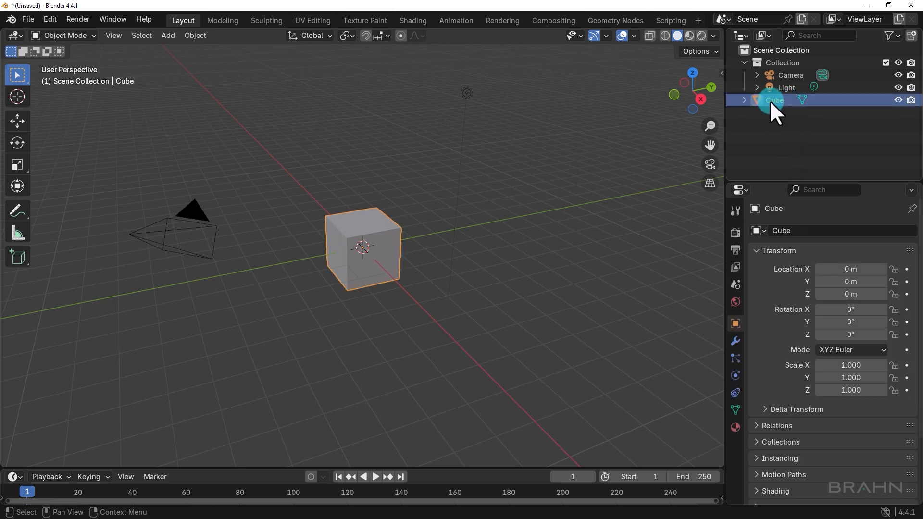
{"action": "left_click_drag", "start_coordinate": [769, 100], "coordinate": [791, 68]}
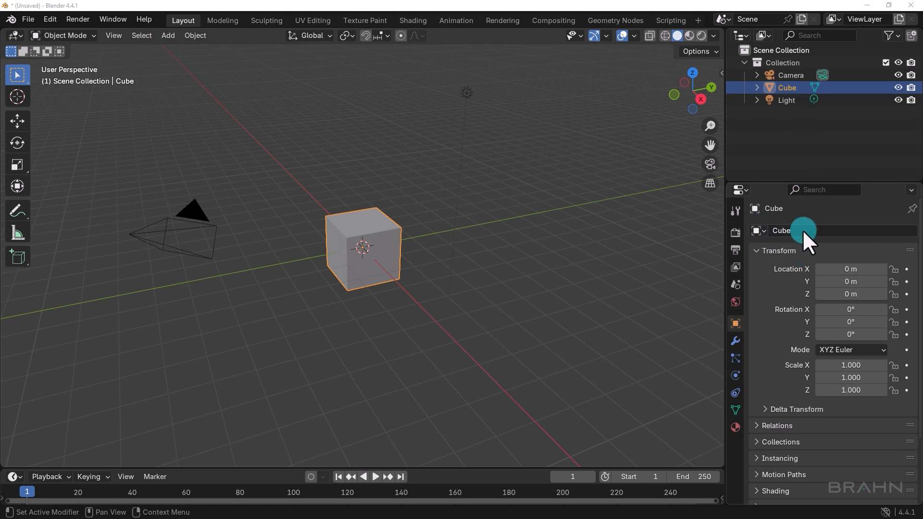
Select the Light, Camera and Cube in turn to compare their transforms and available property categories.
{"action": "left_click", "coordinate": [787, 99]}
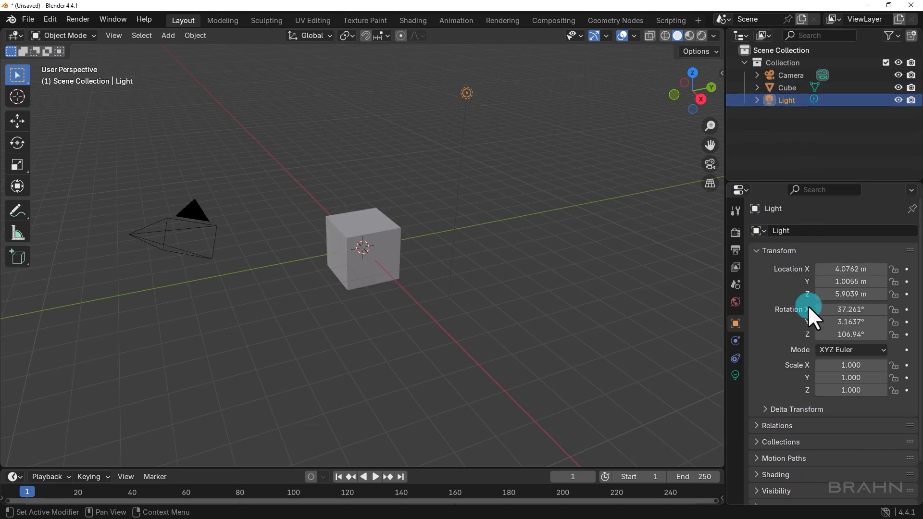
{"action": "left_click", "coordinate": [788, 75]}
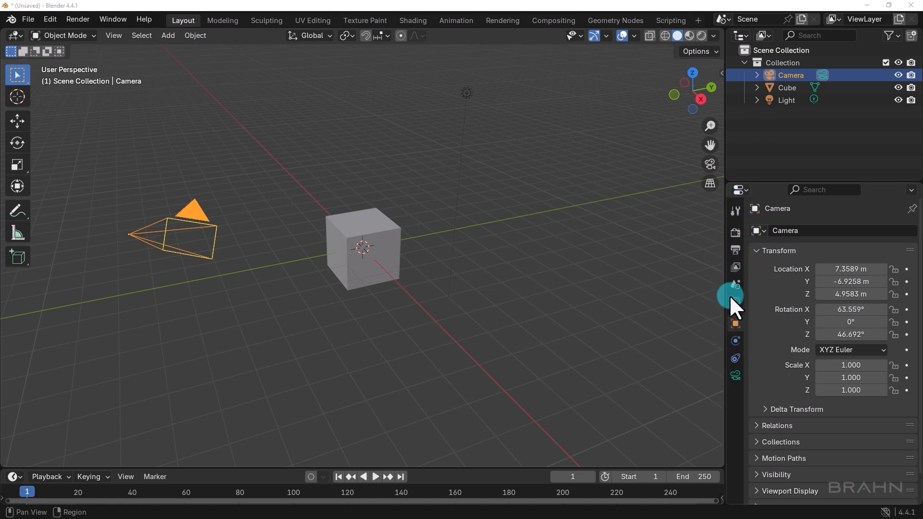
{"action": "left_click", "coordinate": [789, 88]}
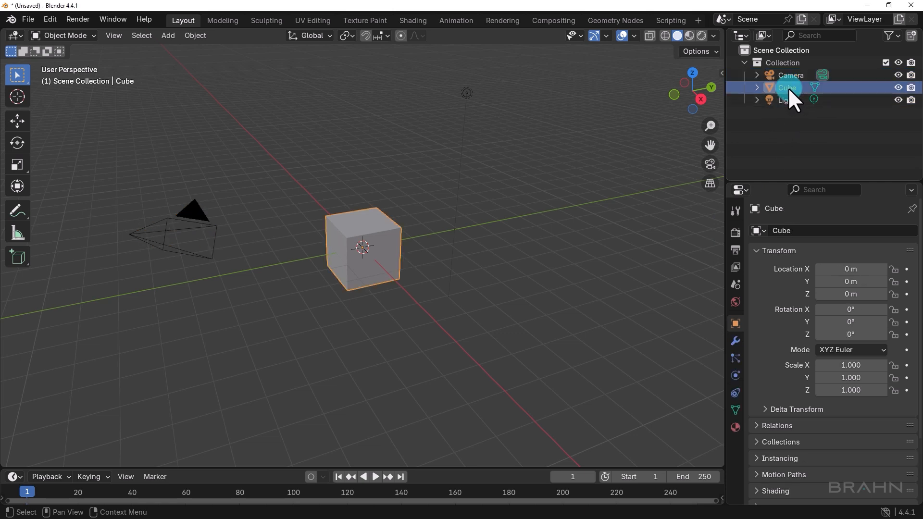
{"action": "left_click", "coordinate": [786, 101]}
{"action": "left_click", "coordinate": [791, 75]}
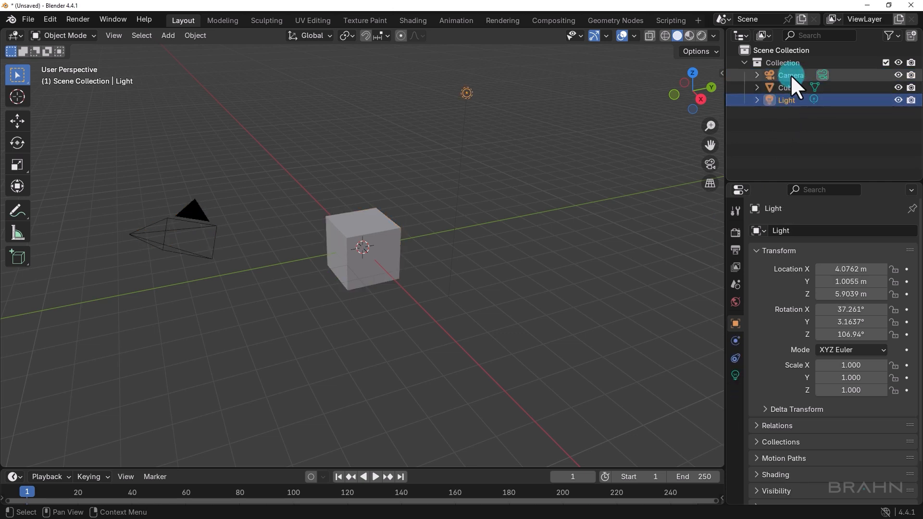
{"action": "left_click", "coordinate": [787, 88]}
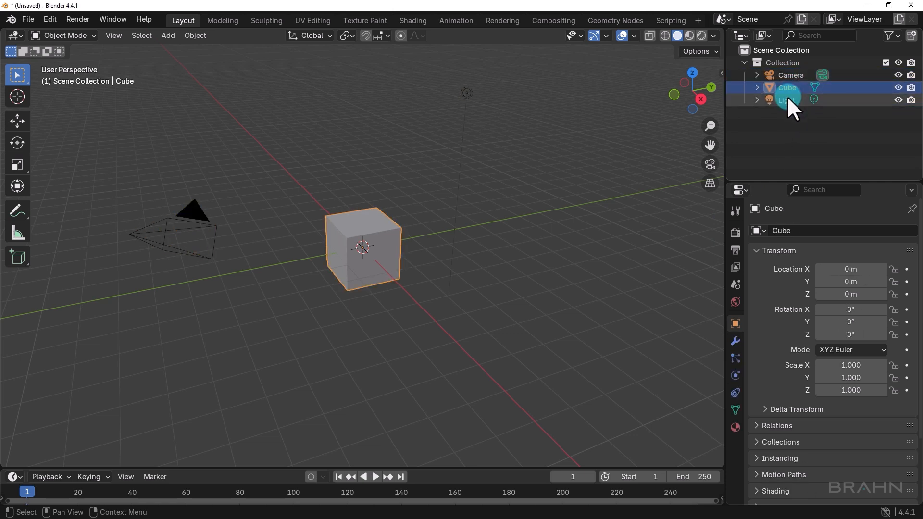
{"action": "left_click", "coordinate": [787, 100]}
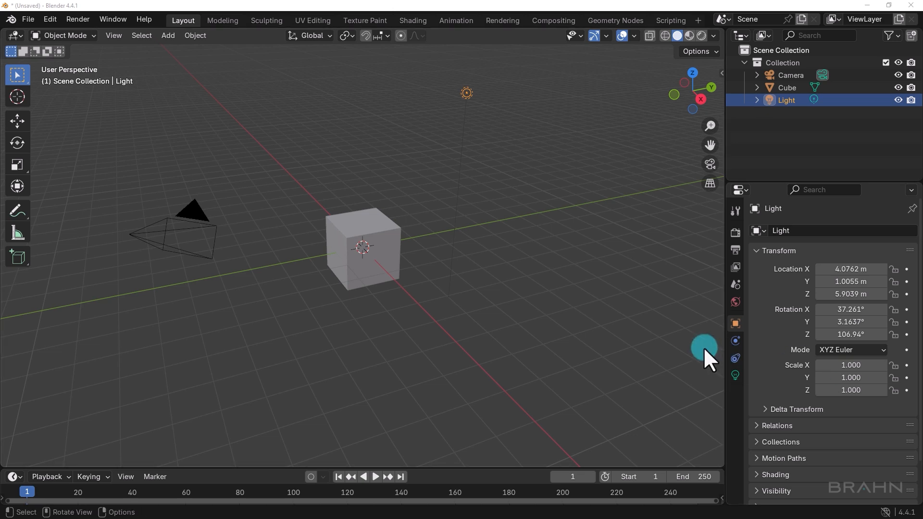
Set the scene's render engine to Cycles.
{"action": "left_click", "coordinate": [735, 232]}
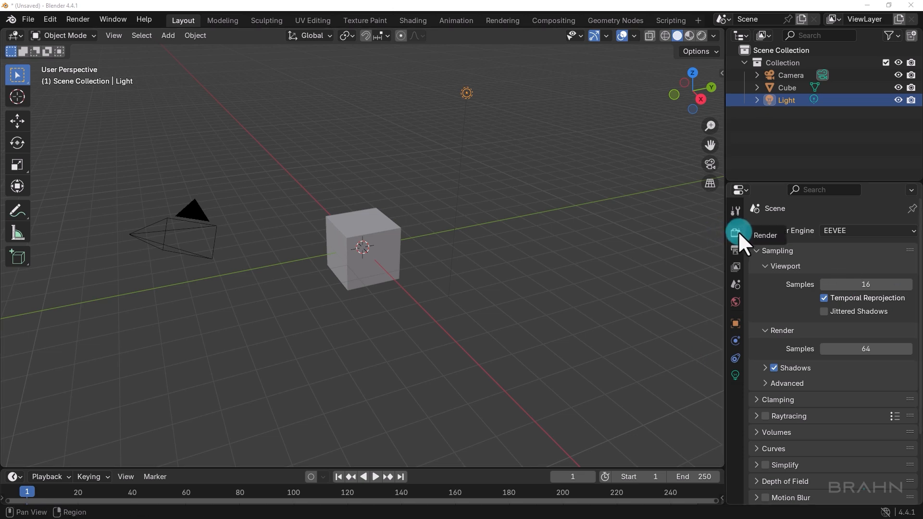
{"action": "left_click", "coordinate": [846, 230]}
{"action": "left_click", "coordinate": [848, 277]}
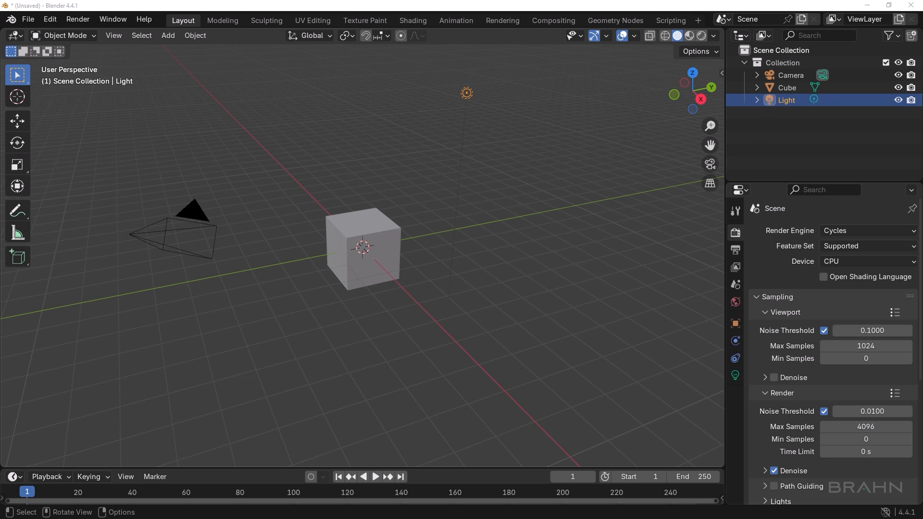
Show the Output properties to examine the scene's resolution, frame rate and frame range settings.
{"action": "left_click", "coordinate": [735, 249]}
{"action": "left_click", "coordinate": [736, 250]}
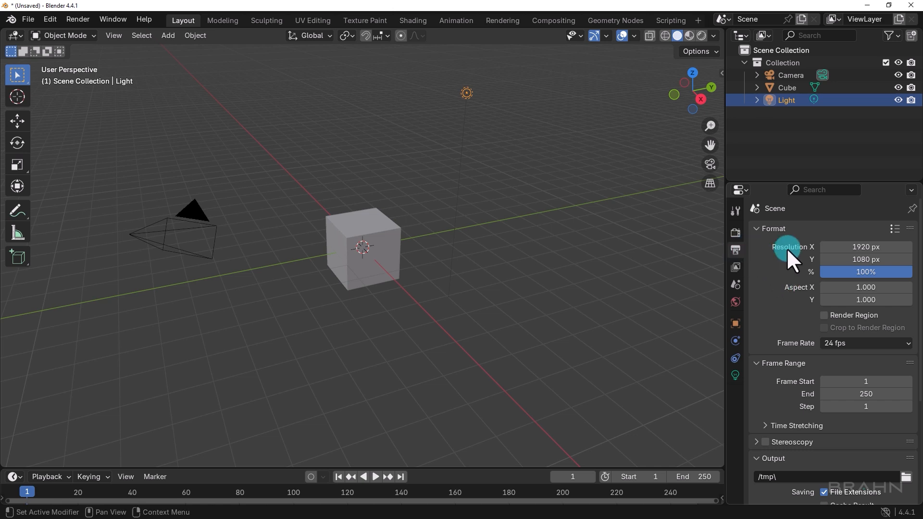
Examine the file format settings in the Output properties and the render passes in the View Layer properties.
{"action": "scroll", "coordinate": [797, 322], "scroll_direction": "down", "scroll_amount": 7}
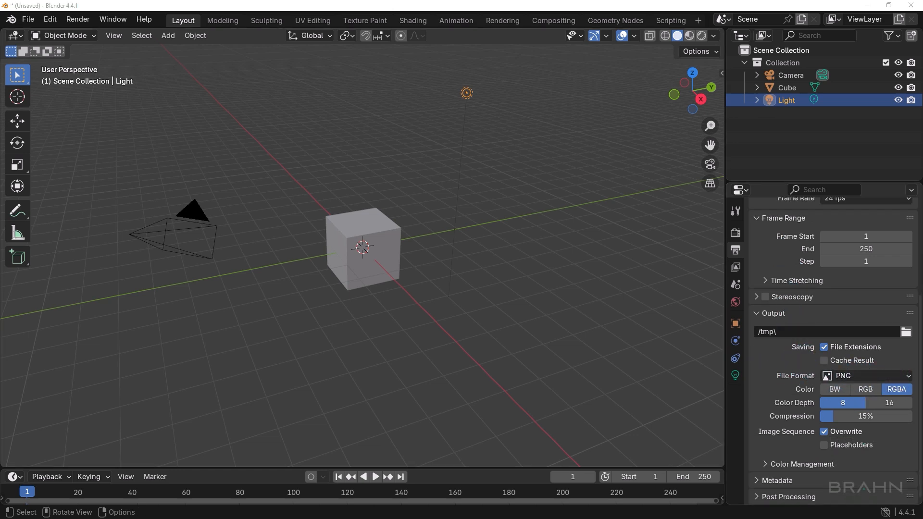
{"action": "left_click", "coordinate": [735, 266]}
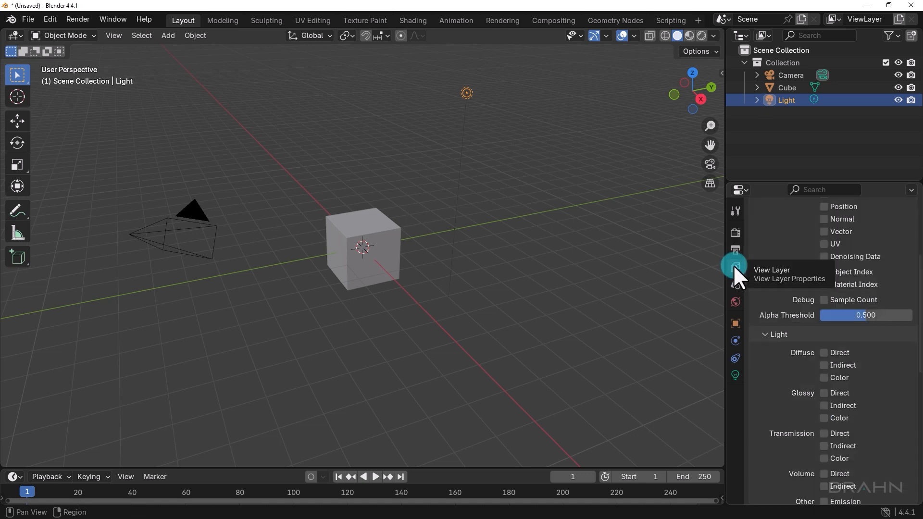
{"action": "scroll", "coordinate": [780, 273], "scroll_direction": "up", "scroll_amount": 7}
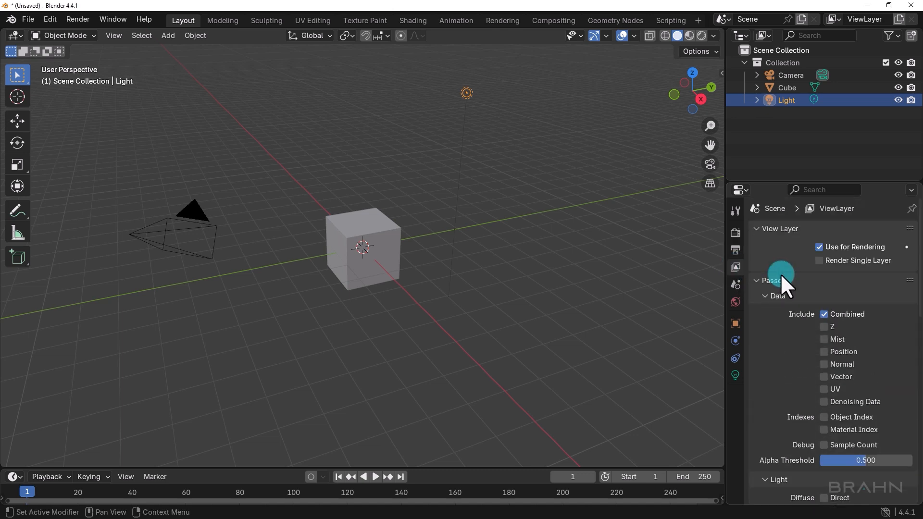
{"action": "scroll", "coordinate": [780, 273], "scroll_direction": "down", "scroll_amount": 15}
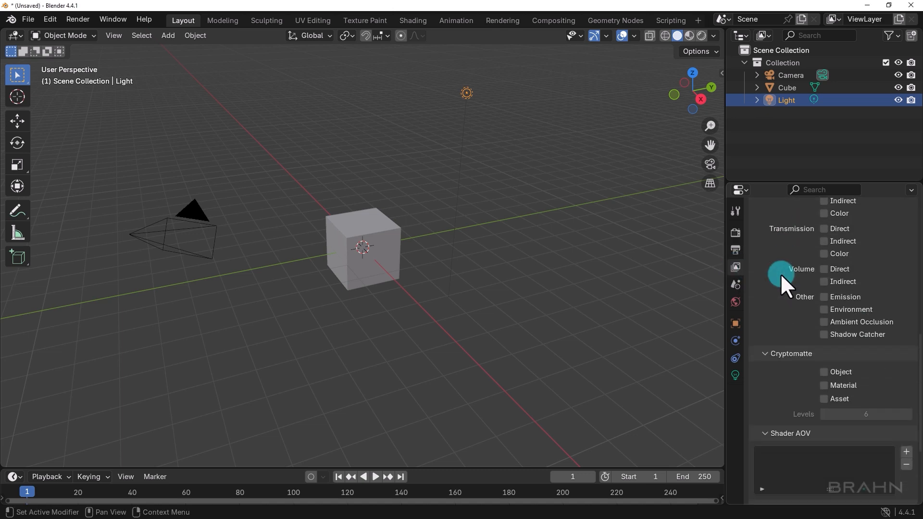
{"action": "scroll", "coordinate": [780, 273], "scroll_direction": "up", "scroll_amount": 3}
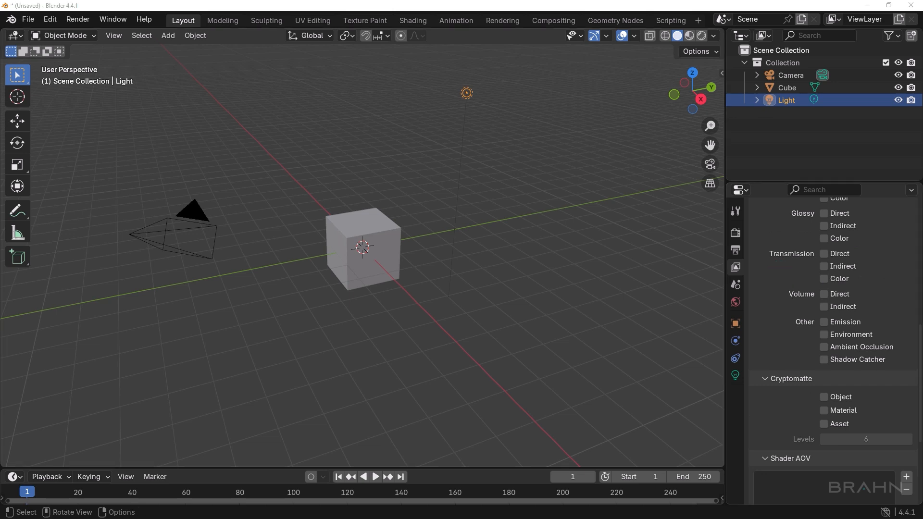
Show the Scene properties and expand Units and Simulation to examine the unit system and simulation settings.
{"action": "left_click", "coordinate": [735, 284]}
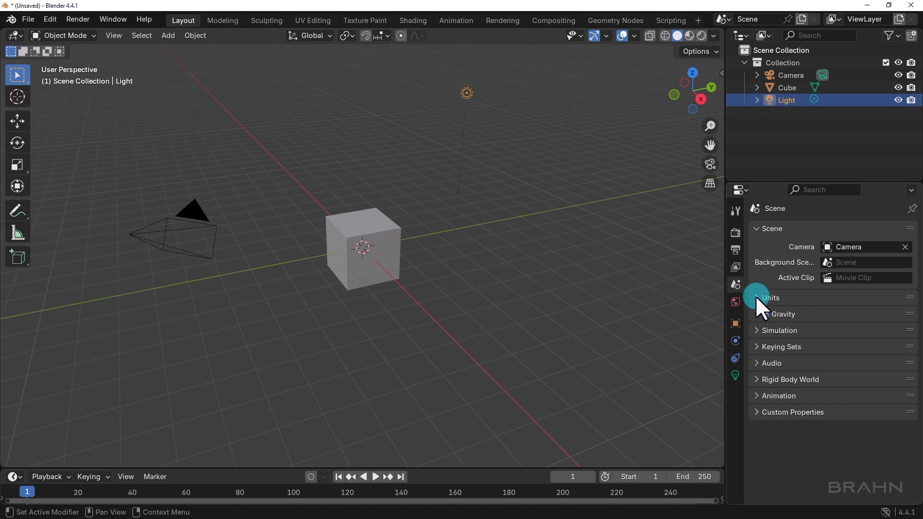
{"action": "left_click", "coordinate": [755, 297]}
{"action": "scroll", "coordinate": [756, 295], "scroll_direction": "down", "scroll_amount": 1}
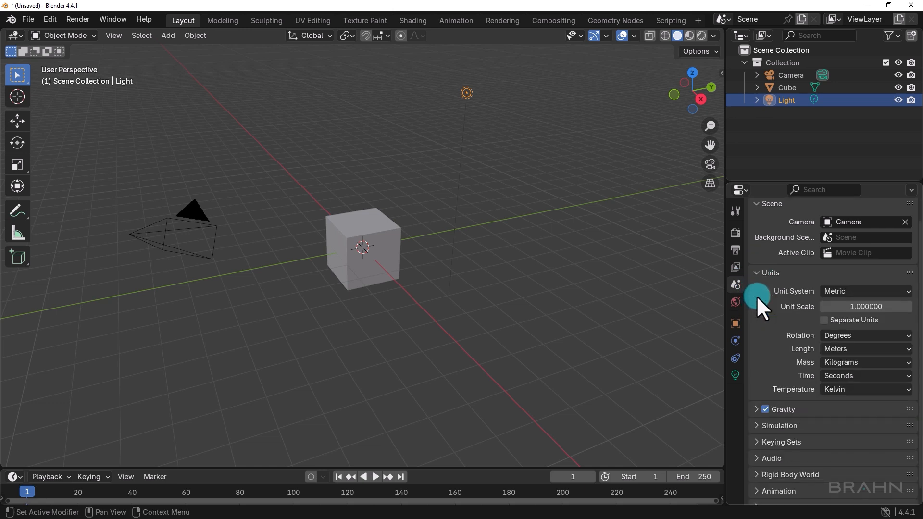
{"action": "left_click", "coordinate": [831, 292]}
{"action": "scroll", "coordinate": [777, 286], "scroll_direction": "down", "scroll_amount": 1}
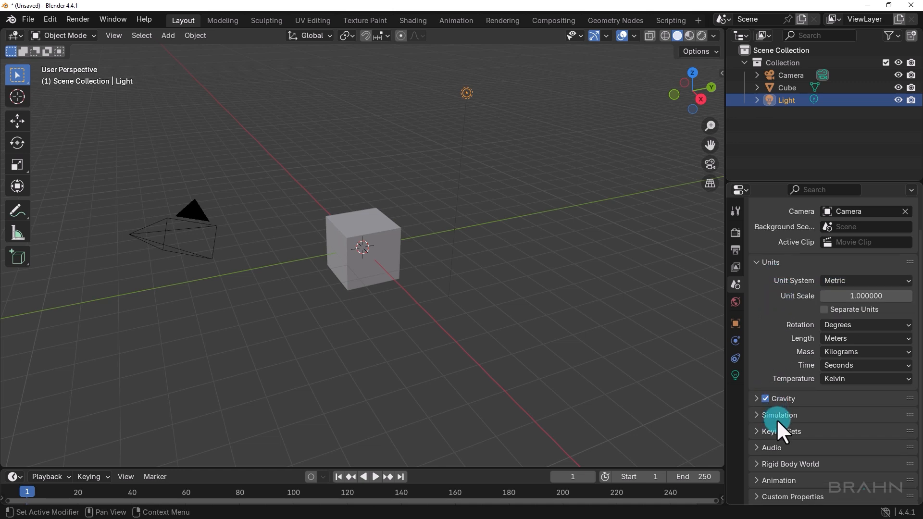
{"action": "left_click", "coordinate": [755, 415]}
{"action": "left_click", "coordinate": [755, 416]}
Show the World and Object properties, and select Collection and the Cube to compare their available property categories.
{"action": "left_click", "coordinate": [736, 302]}
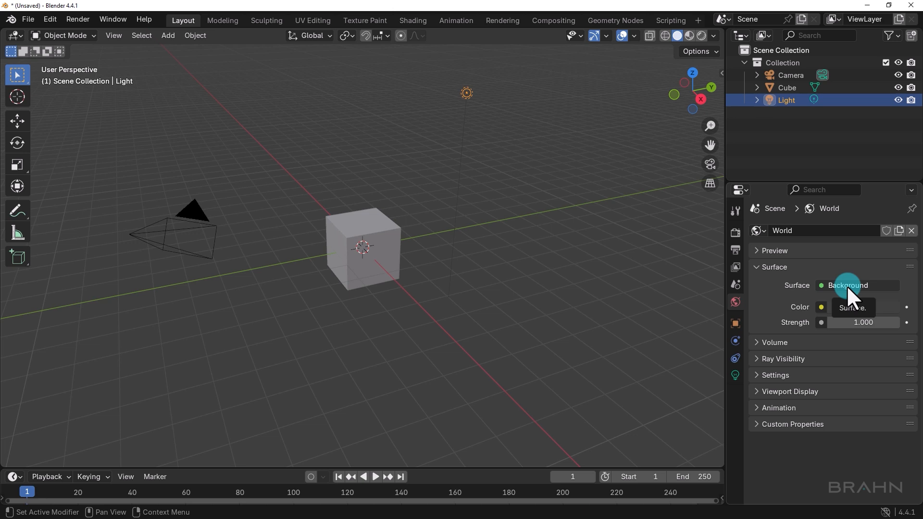
{"action": "left_click", "coordinate": [735, 322]}
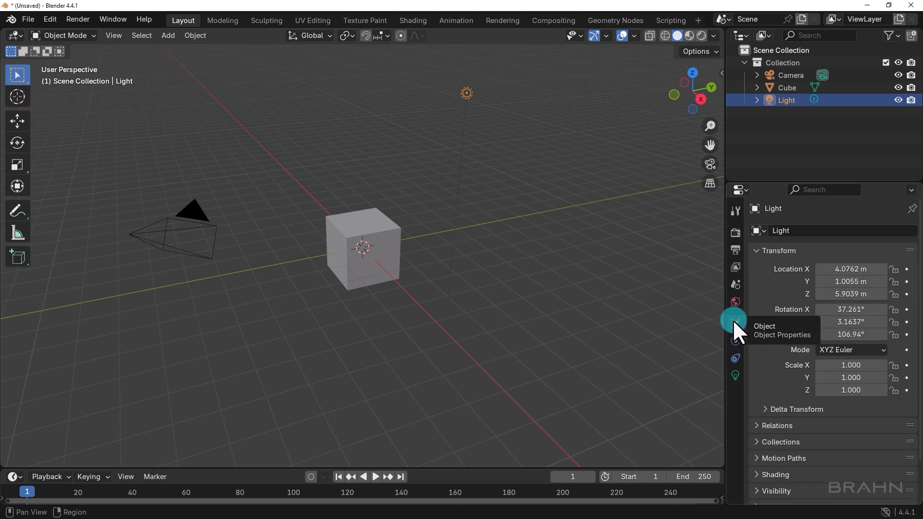
{"action": "left_click", "coordinate": [780, 63]}
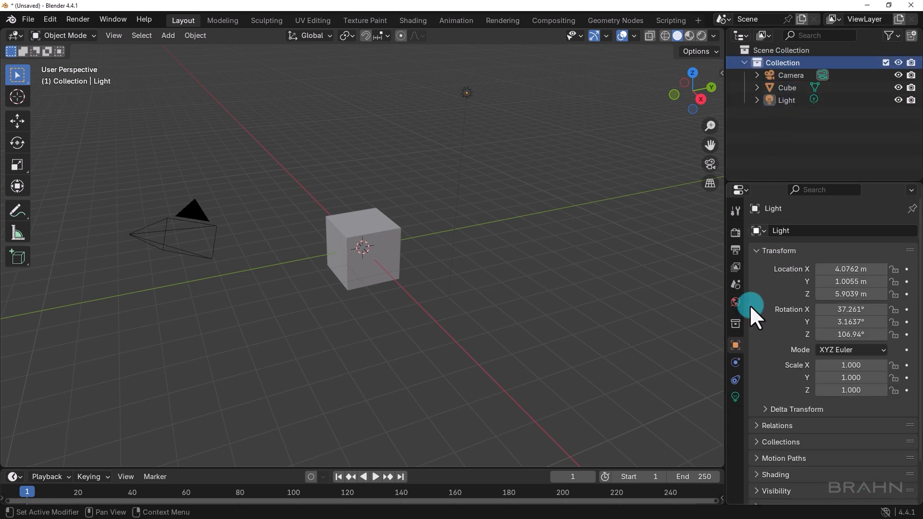
{"action": "left_click", "coordinate": [784, 87]}
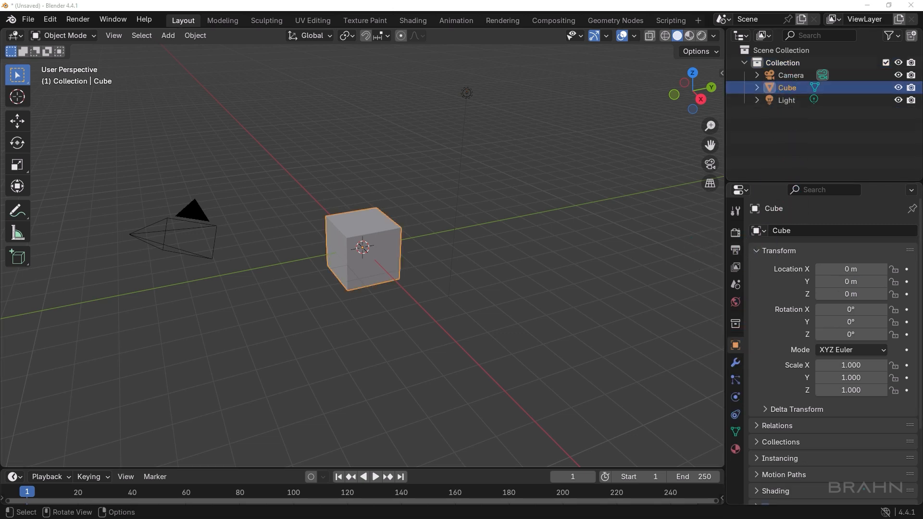
Show the Cube's Modifier properties and browse the modifier categories from Edit to Hair without adding a modifier.
{"action": "left_click", "coordinate": [733, 363]}
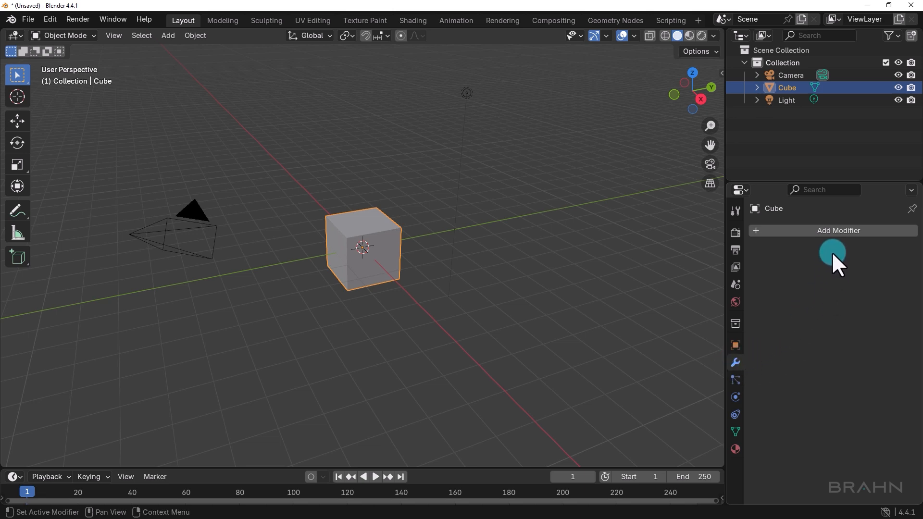
{"action": "left_click", "coordinate": [832, 232]}
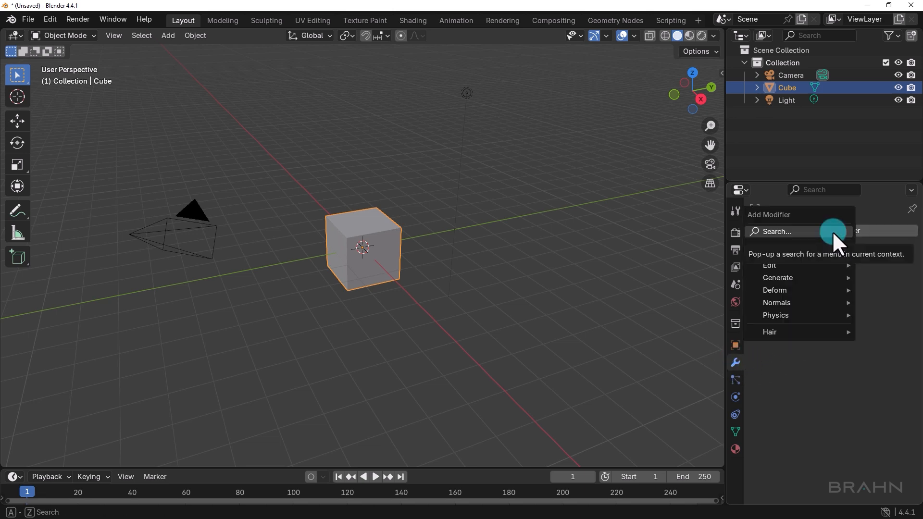
{"action": "mouse_move", "coordinate": [783, 291]}
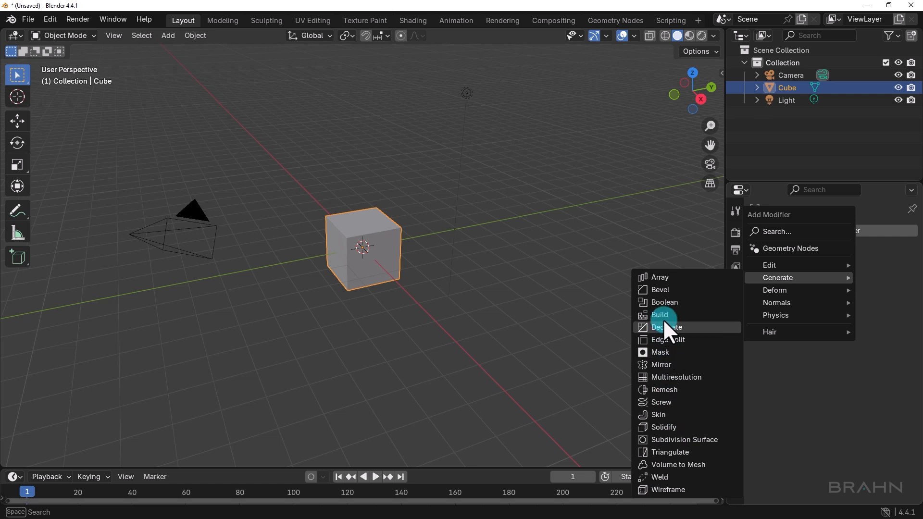
{"action": "mouse_move", "coordinate": [786, 264]}
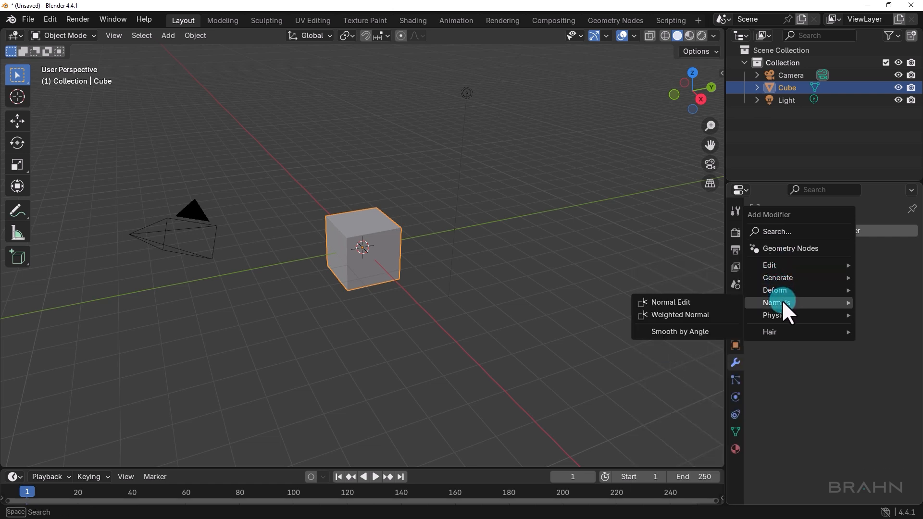
{"action": "mouse_move", "coordinate": [786, 316]}
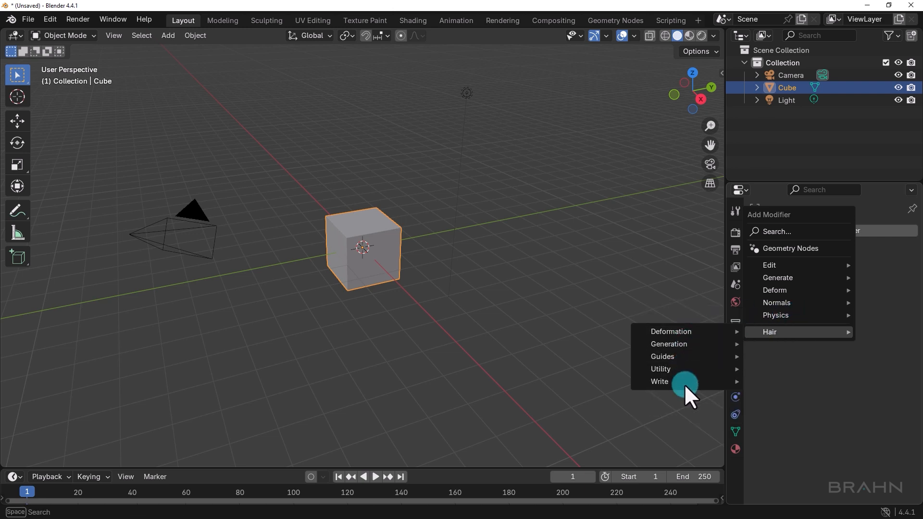
{"action": "mouse_move", "coordinate": [685, 382]}
{"action": "left_click", "coordinate": [826, 422]}
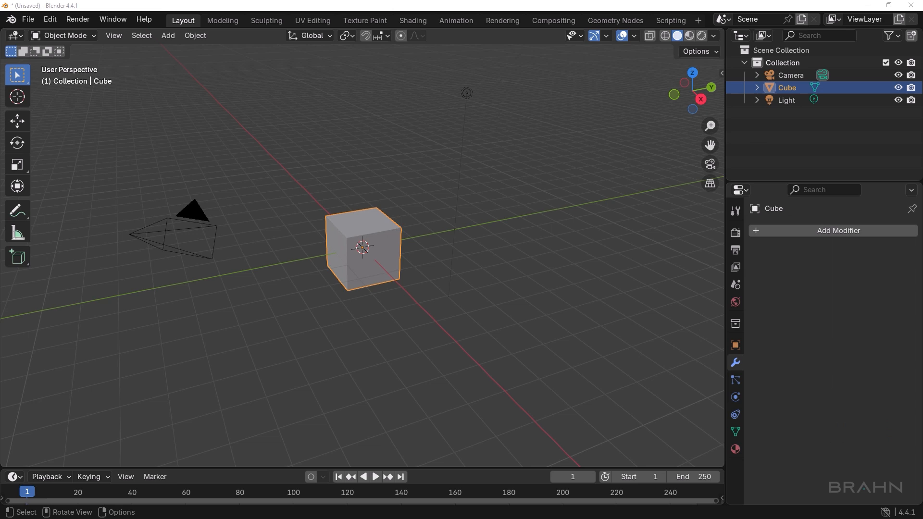
Examine the Cube's Particle, Physics, Constraint and Object Data properties, comparing the object data with the Light's.
{"action": "left_click", "coordinate": [735, 379]}
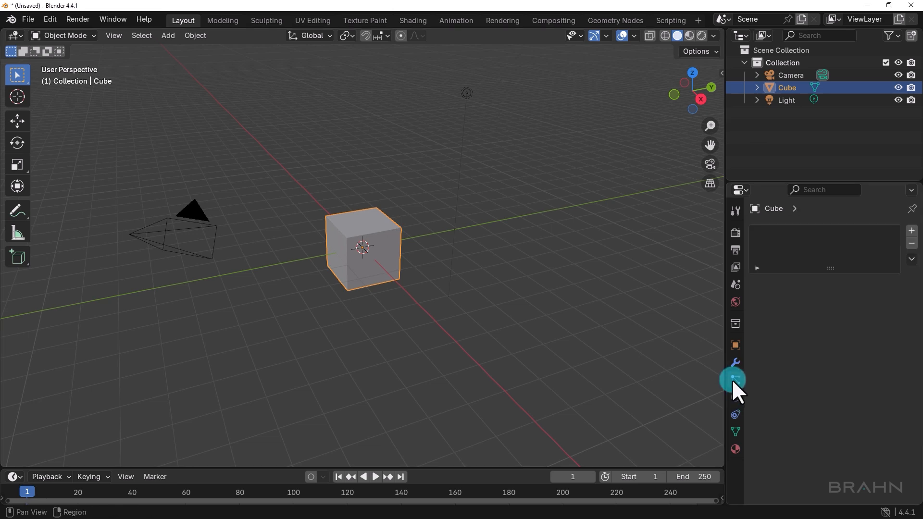
{"action": "left_click", "coordinate": [734, 398]}
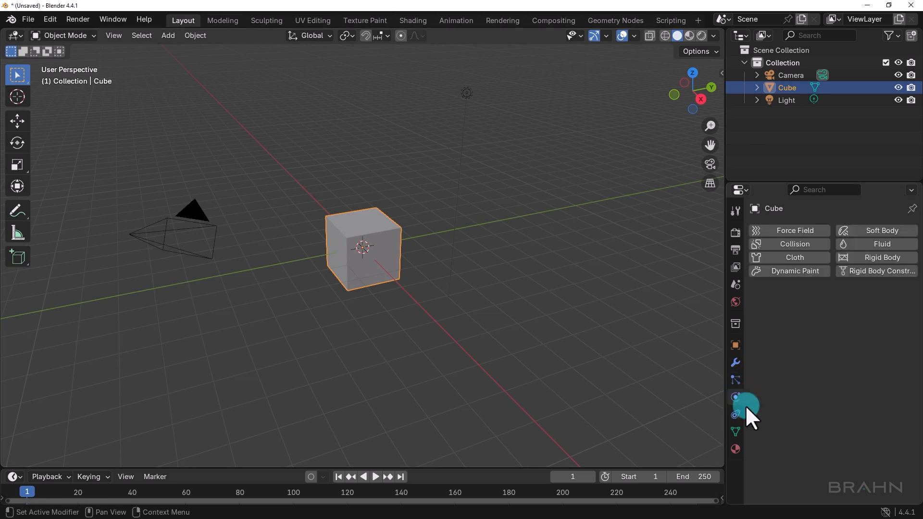
{"action": "left_click", "coordinate": [731, 415]}
{"action": "left_click", "coordinate": [735, 431]}
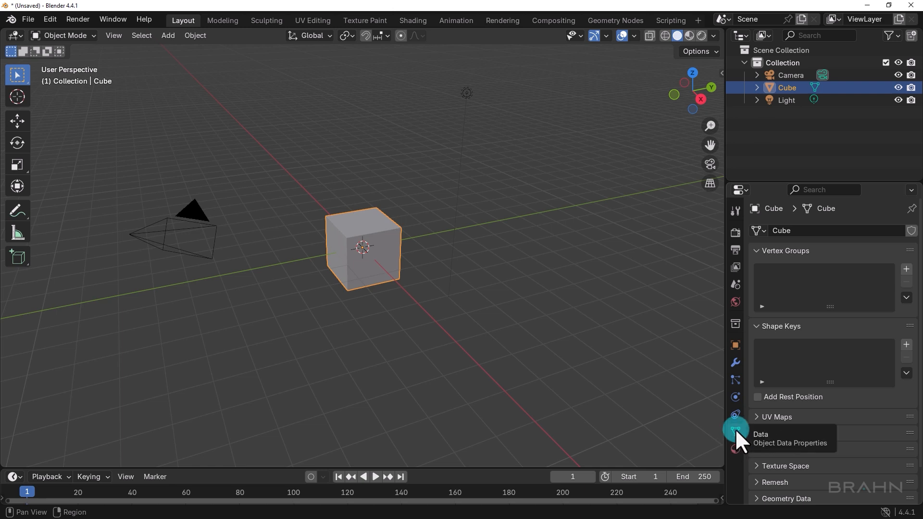
{"action": "left_click", "coordinate": [783, 100]}
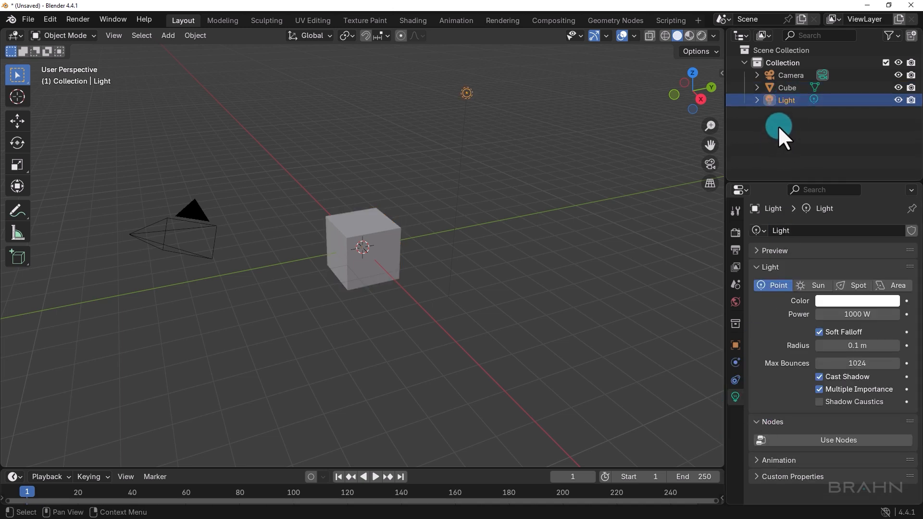
{"action": "left_click", "coordinate": [787, 86]}
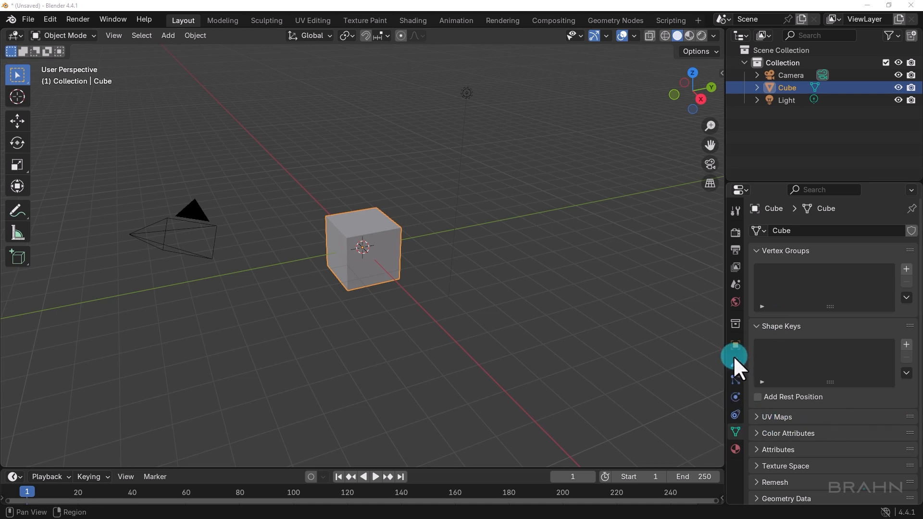
Show the Cube's Material properties and look through the Principled BSDF surface settings.
{"action": "left_click", "coordinate": [735, 449]}
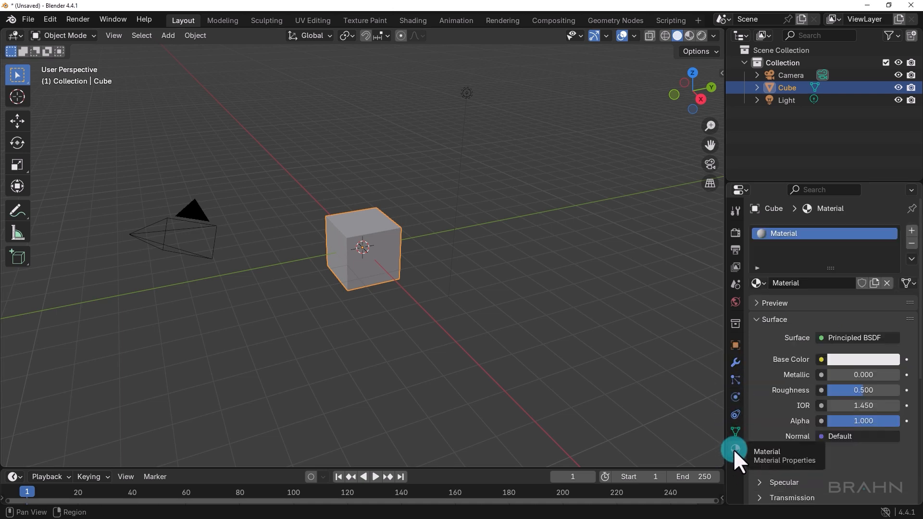
{"action": "scroll", "coordinate": [776, 394], "scroll_direction": "down", "scroll_amount": 8}
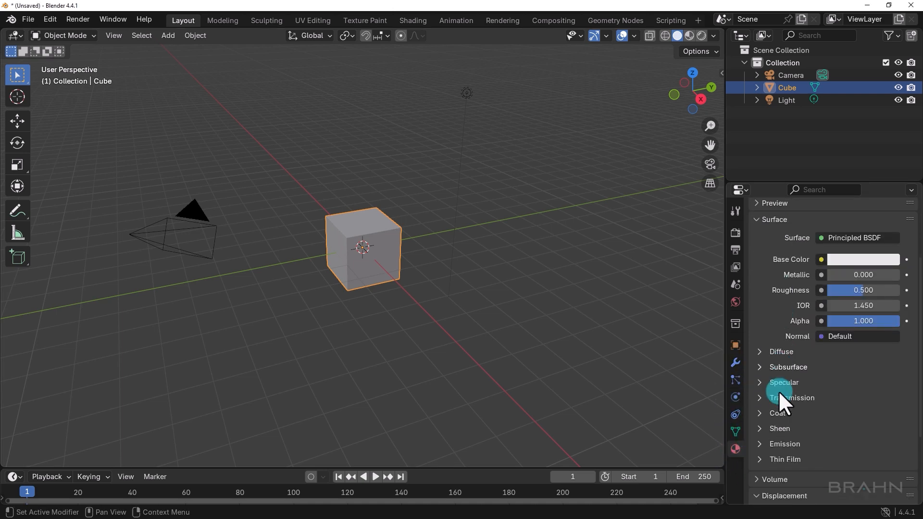
{"action": "scroll", "coordinate": [778, 391], "scroll_direction": "up", "scroll_amount": 9}
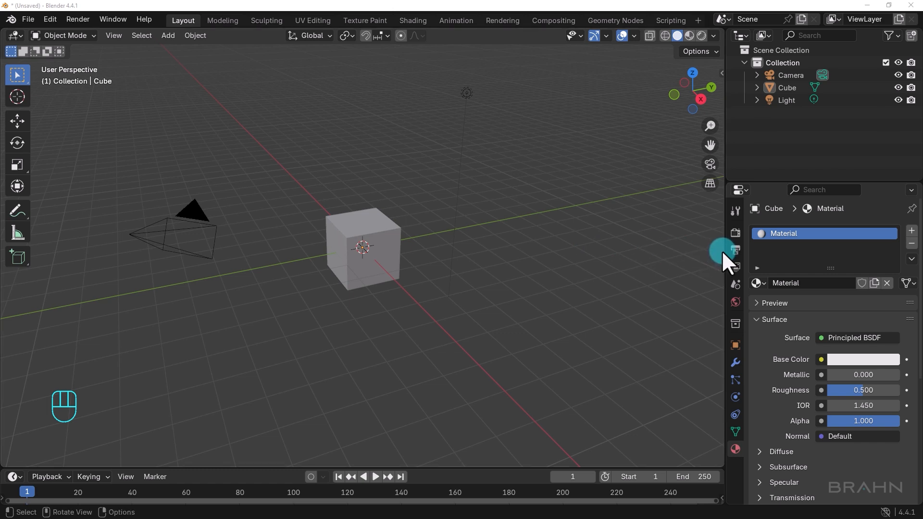
Resize the workspace areas by making the Outliner and Properties slightly wider and the Timeline slightly taller.
{"action": "mouse_move", "coordinate": [721, 249]}
{"action": "left_mouse_down"}
{"action": "mouse_move", "coordinate": [665, 249]}
{"action": "mouse_move", "coordinate": [719, 249]}
{"action": "left_mouse_up"}
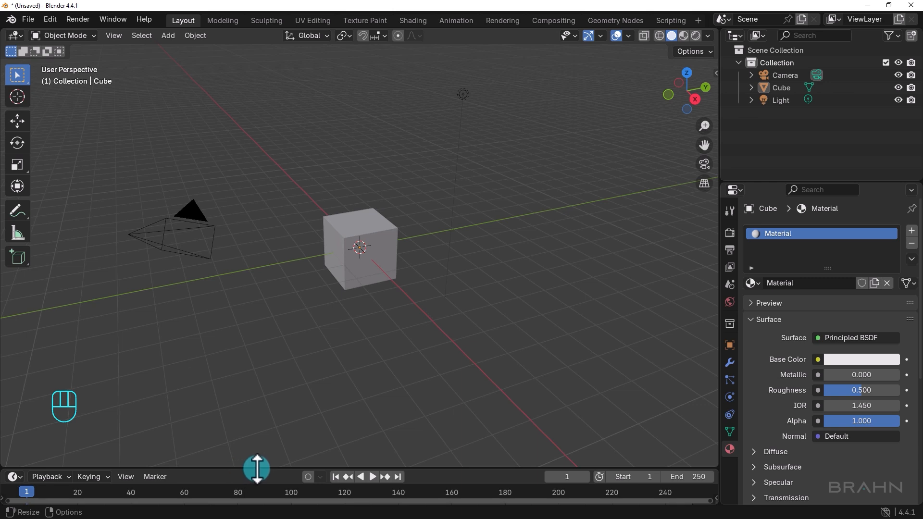
{"action": "left_click_drag", "start_coordinate": [254, 468], "coordinate": [253, 468]}
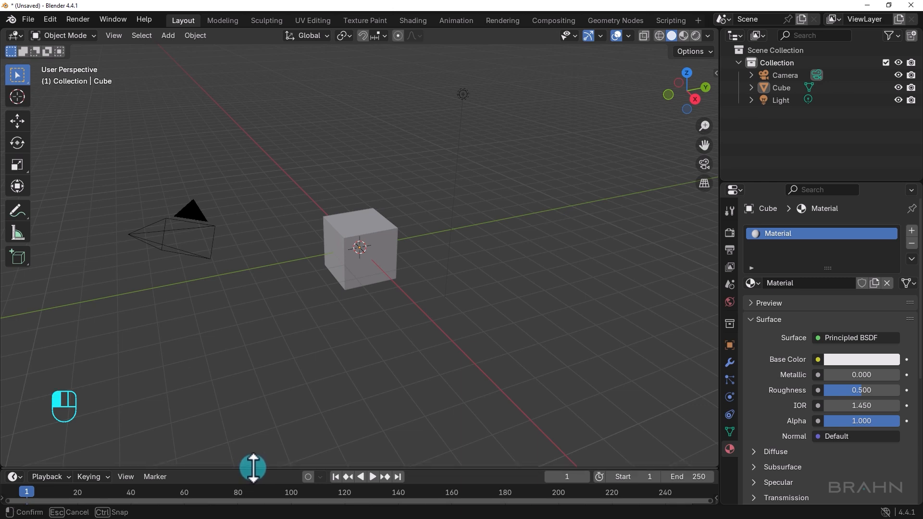
{"action": "left_click_drag", "start_coordinate": [254, 467], "coordinate": [292, 358]}
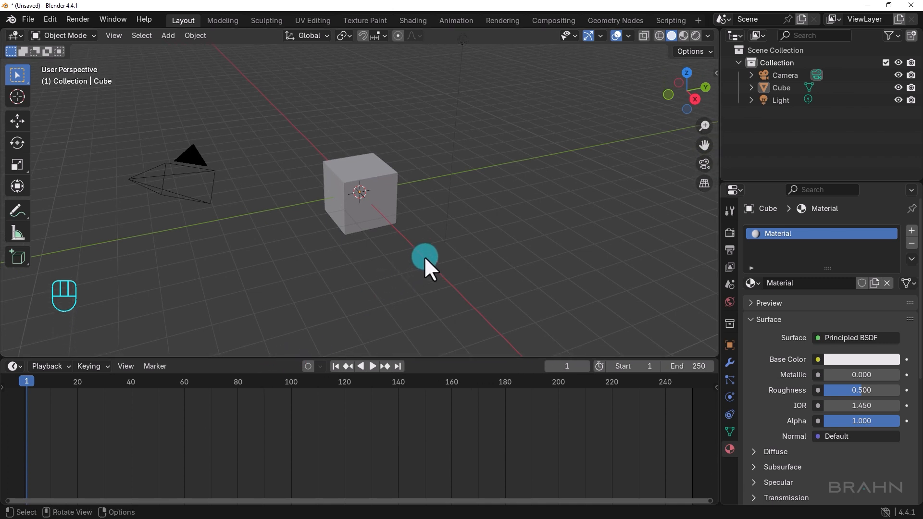
{"action": "left_click_drag", "start_coordinate": [443, 358], "coordinate": [443, 388]}
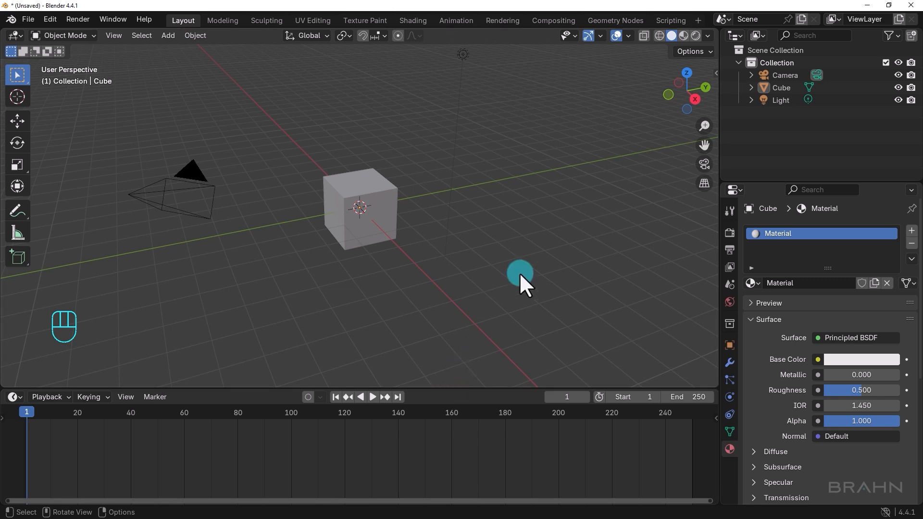
{"action": "left_click_drag", "start_coordinate": [452, 387], "coordinate": [468, 463]}
{"action": "mouse_move", "coordinate": [471, 460]}
{"action": "left_mouse_down"}
{"action": "mouse_move", "coordinate": [480, 430]}
{"action": "mouse_move", "coordinate": [483, 446]}
{"action": "left_mouse_up"}
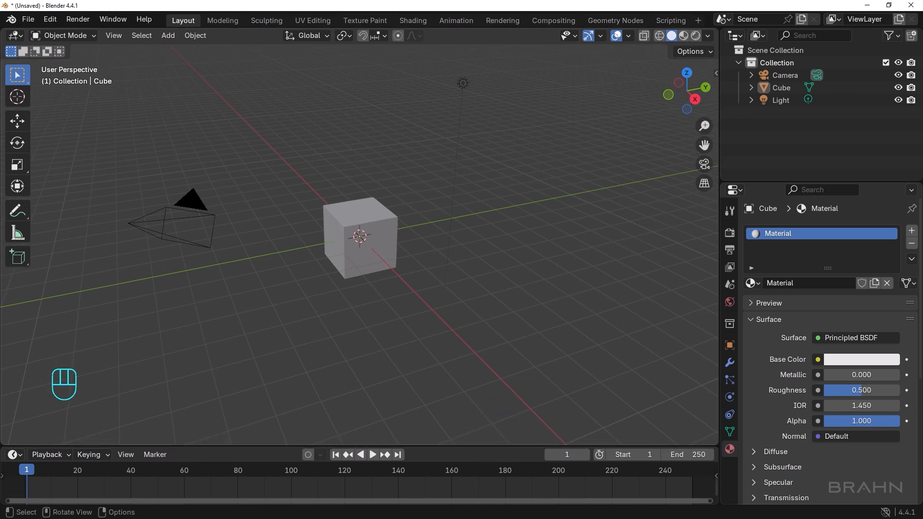
Undo the Cube's deselection and switch it from Object Mode to Edit Mode.
{"action": "key", "text": "ctrl+z"}
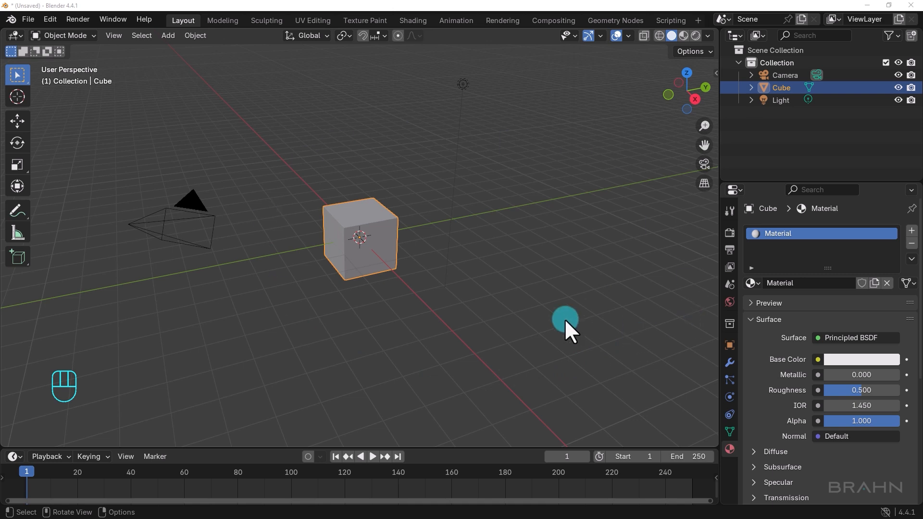
{"action": "left_click", "coordinate": [17, 36]}
{"action": "left_click", "coordinate": [16, 36]}
{"action": "left_click", "coordinate": [92, 33]}
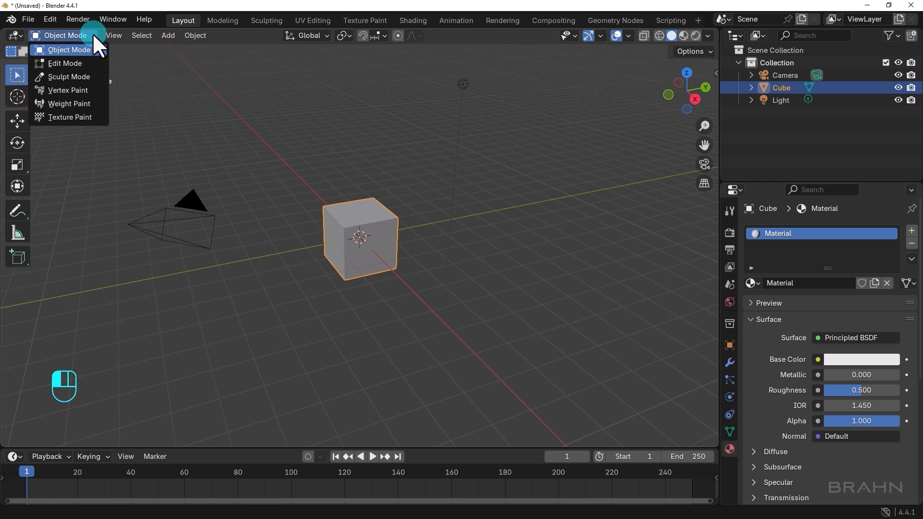
{"action": "left_click", "coordinate": [68, 64]}
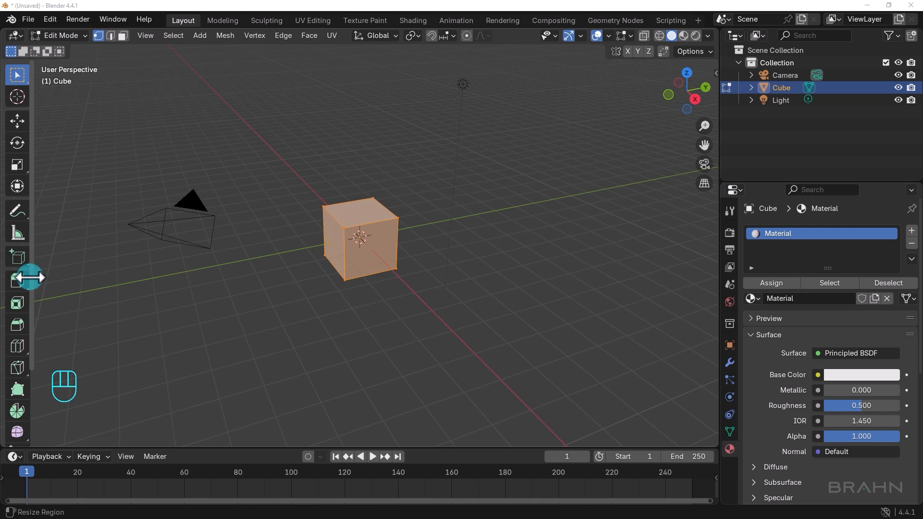
Widen the 3D viewport's toolbar to show the tool names, and deselect all of the Cube's geometry.
{"action": "left_click_drag", "start_coordinate": [30, 278], "coordinate": [117, 279]}
{"action": "left_click", "coordinate": [247, 303]}
{"action": "scroll", "coordinate": [58, 283], "scroll_direction": "down", "scroll_amount": 1}
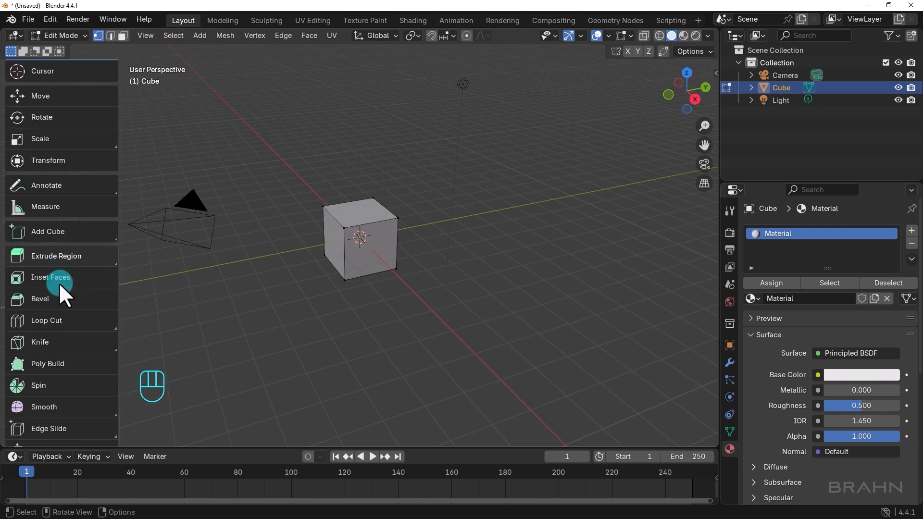
Look through the full list of Edit Mode tools in the 3D viewport's toolbar.
{"action": "scroll", "coordinate": [60, 288], "scroll_direction": "down", "scroll_amount": 2}
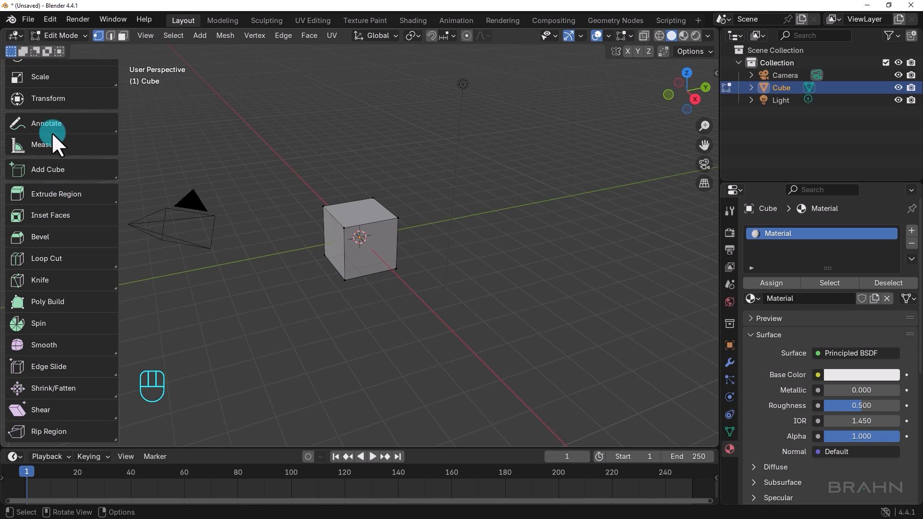
{"action": "scroll", "coordinate": [76, 342], "scroll_direction": "up", "scroll_amount": 3}
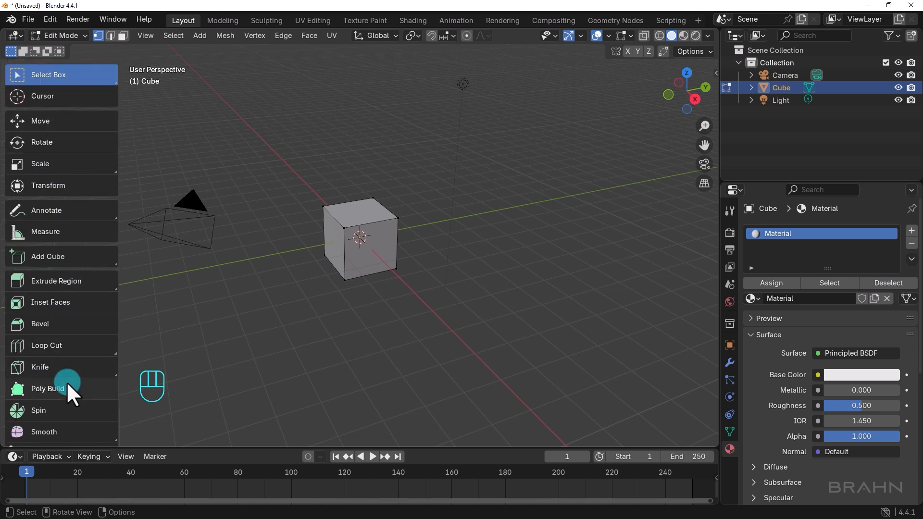
{"action": "scroll", "coordinate": [66, 388], "scroll_direction": "down", "scroll_amount": 2}
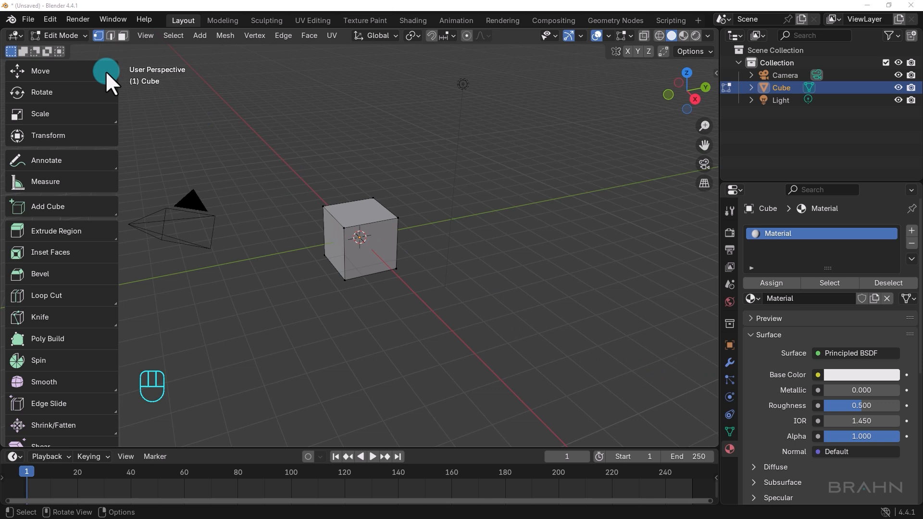
Return the Cube to Object Mode and deselect it, with the viewport toolbar narrowed back to icons only.
{"action": "left_click", "coordinate": [82, 35]}
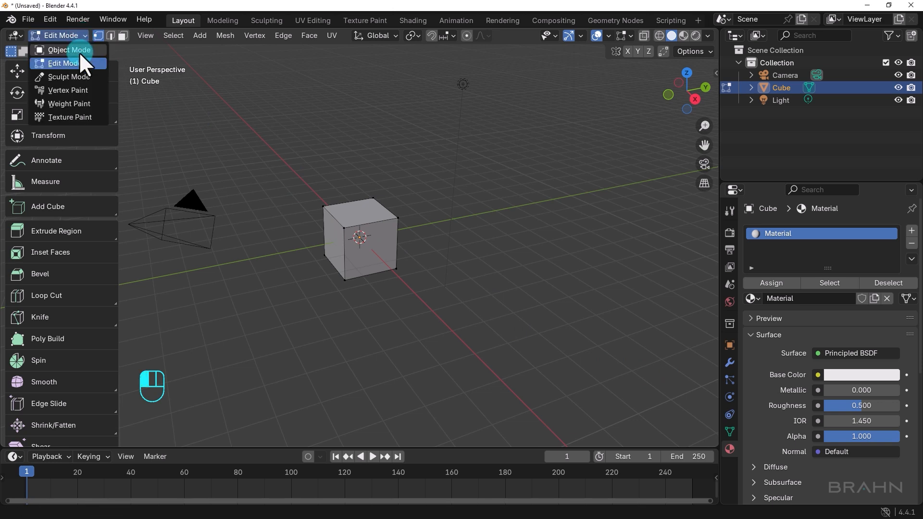
{"action": "left_click", "coordinate": [79, 51]}
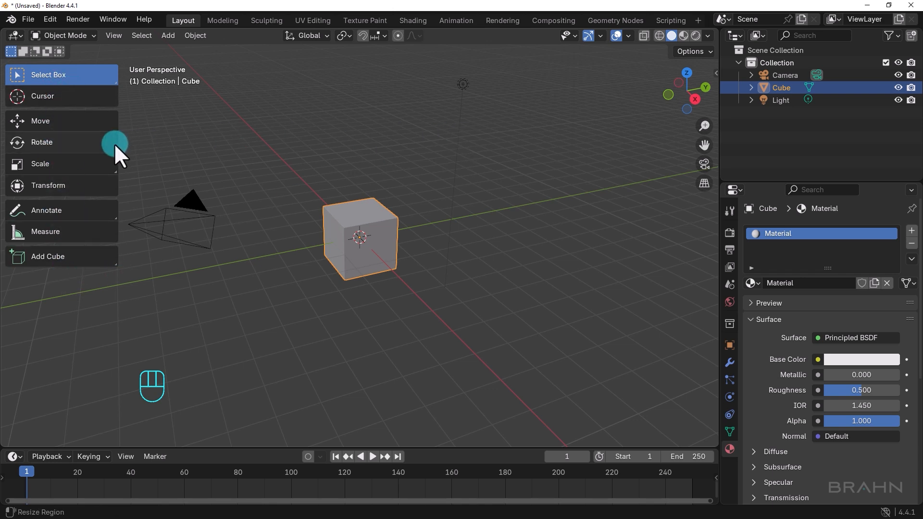
{"action": "left_click_drag", "start_coordinate": [118, 142], "coordinate": [20, 175]}
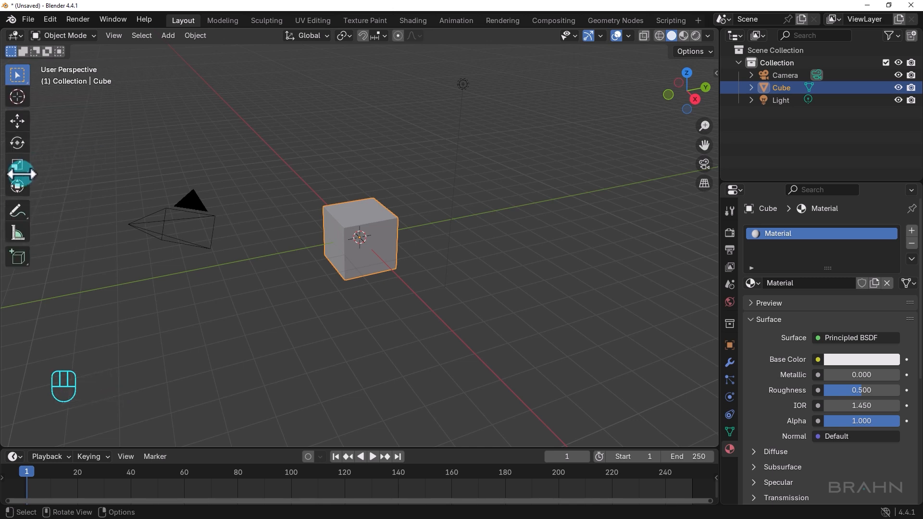
{"action": "left_click", "coordinate": [376, 139]}
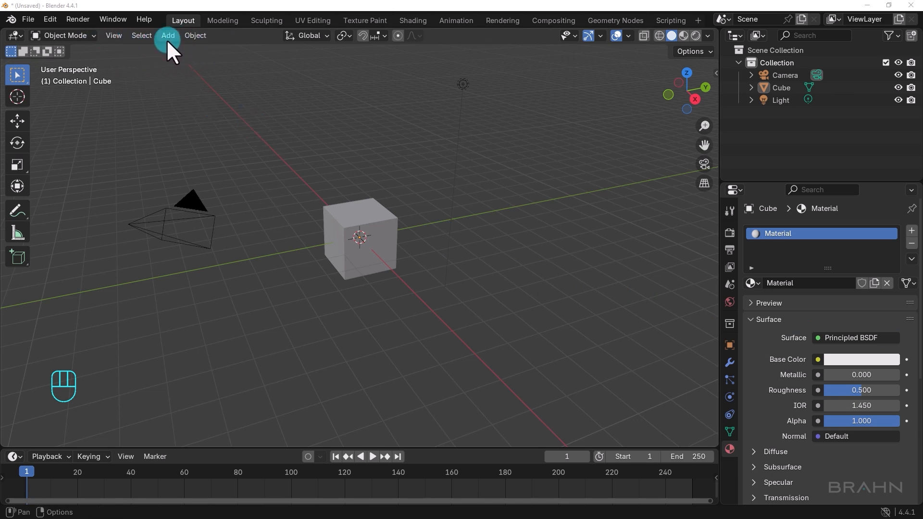
Look through the 3D viewport's view commands, including Navigation, and its selection commands.
{"action": "left_click", "coordinate": [114, 38]}
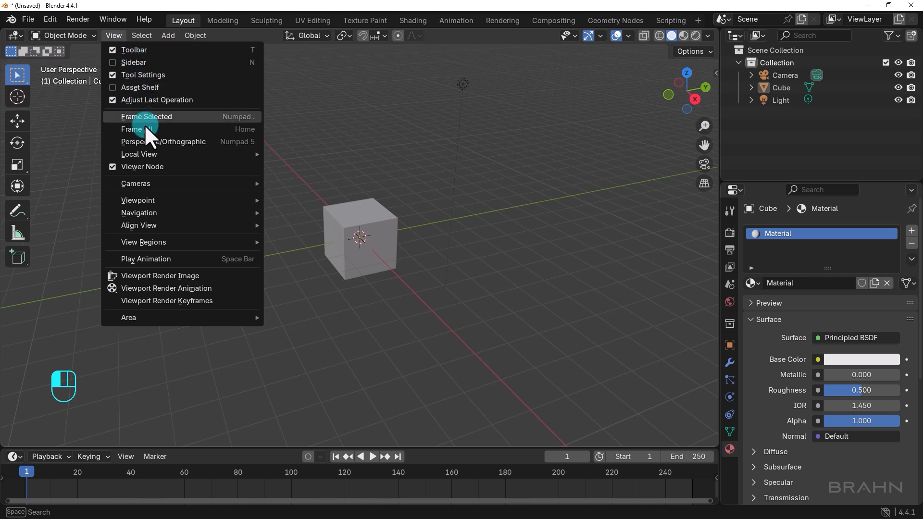
{"action": "mouse_move", "coordinate": [152, 213]}
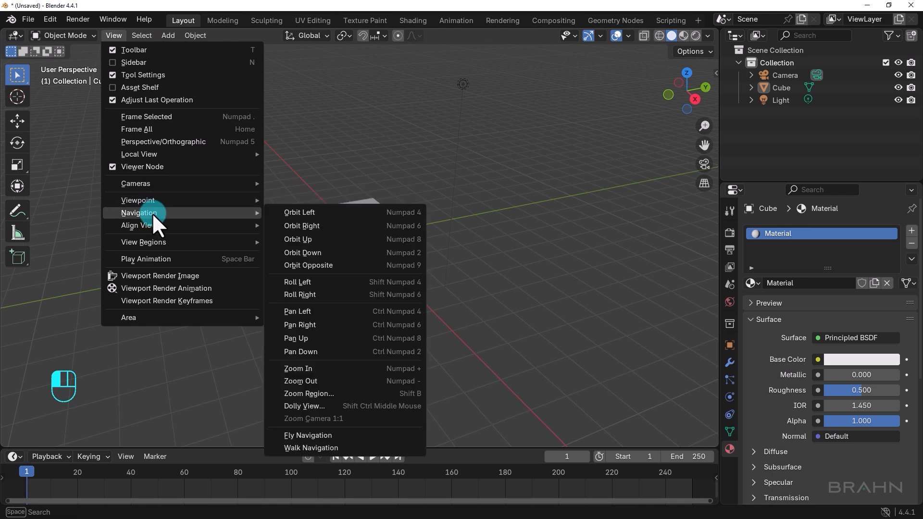
{"action": "left_click", "coordinate": [230, 164]}
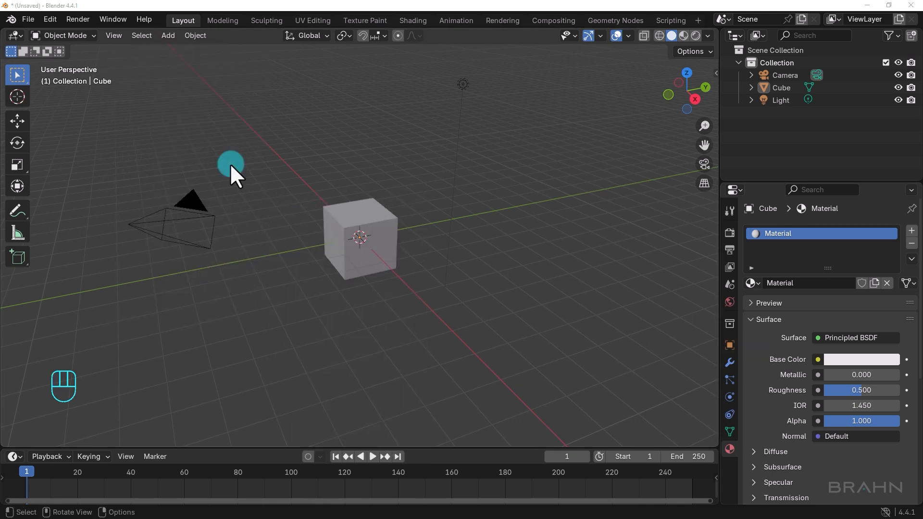
{"action": "left_click", "coordinate": [139, 36]}
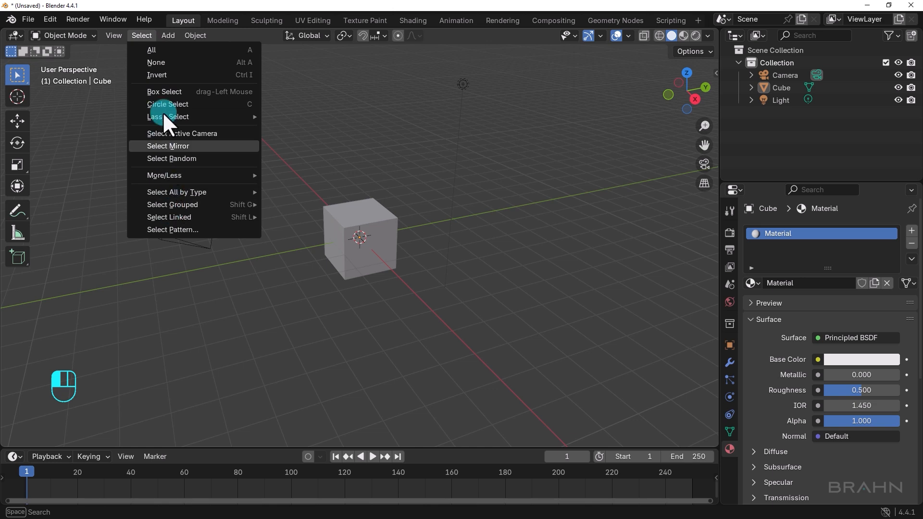
{"action": "left_click", "coordinate": [152, 54]}
Look through the object types that can be added, including Mesh and Curve, and add an Ico Sphere to the scene.
{"action": "left_click", "coordinate": [169, 36]}
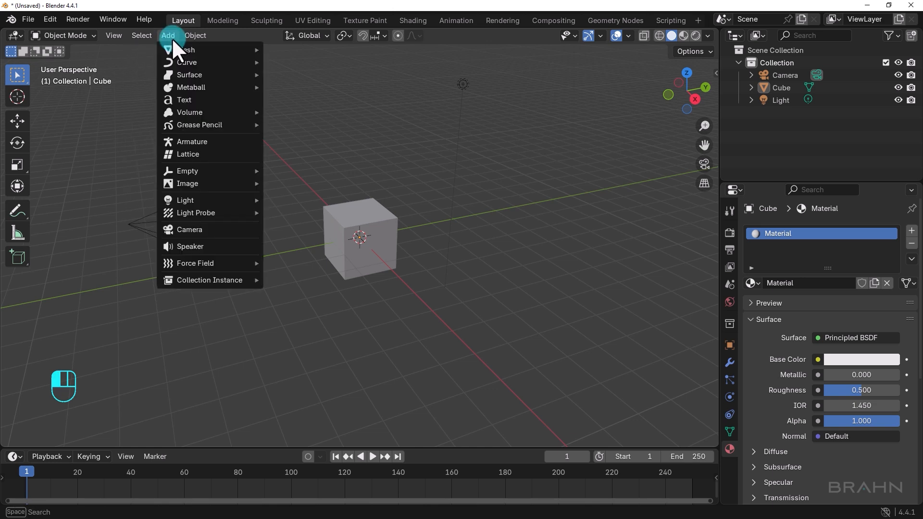
{"action": "mouse_move", "coordinate": [173, 46]}
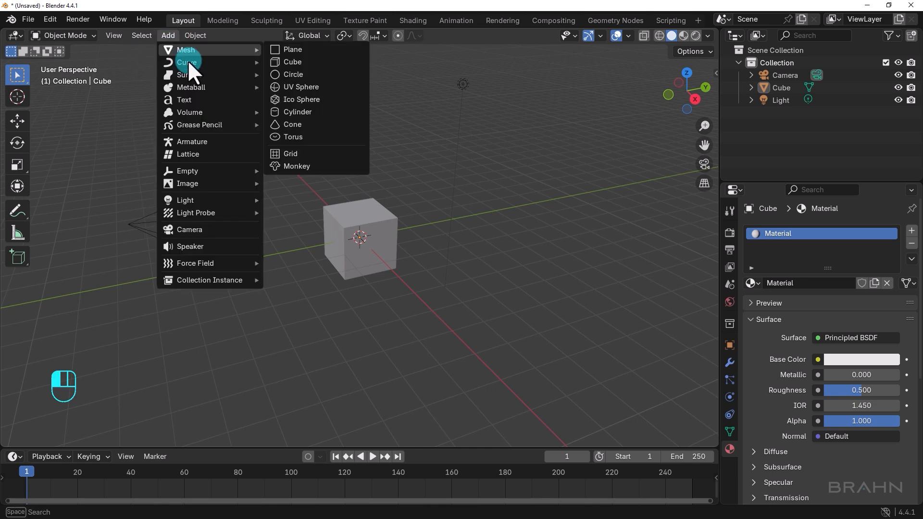
{"action": "left_click", "coordinate": [187, 65]}
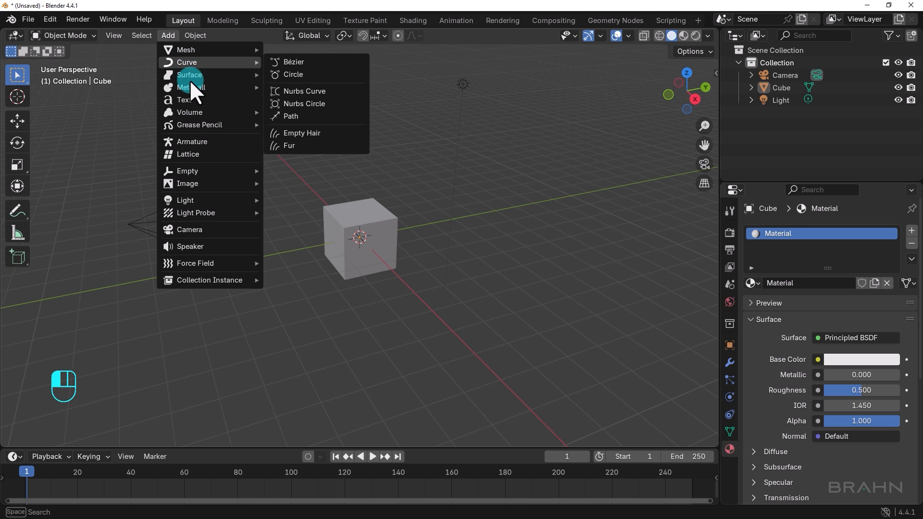
{"action": "left_click", "coordinate": [192, 201]}
{"action": "left_click", "coordinate": [175, 44]}
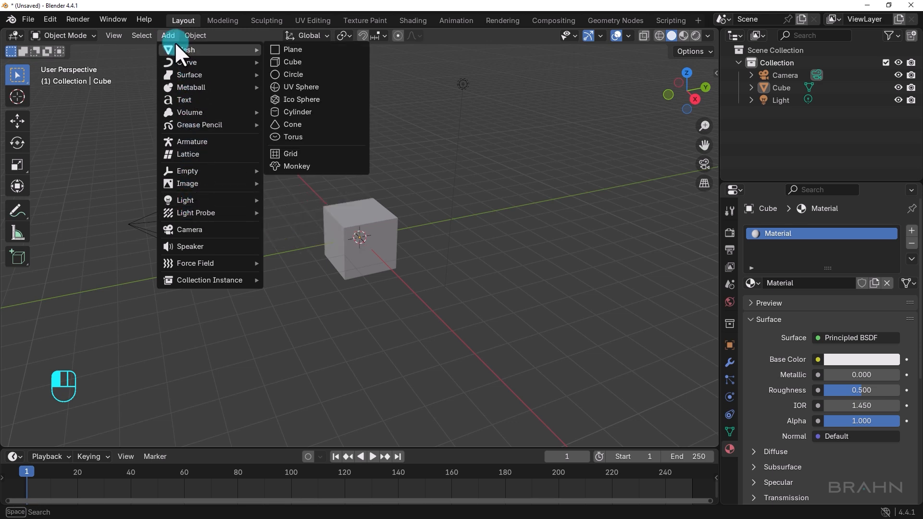
{"action": "left_click", "coordinate": [349, 100]}
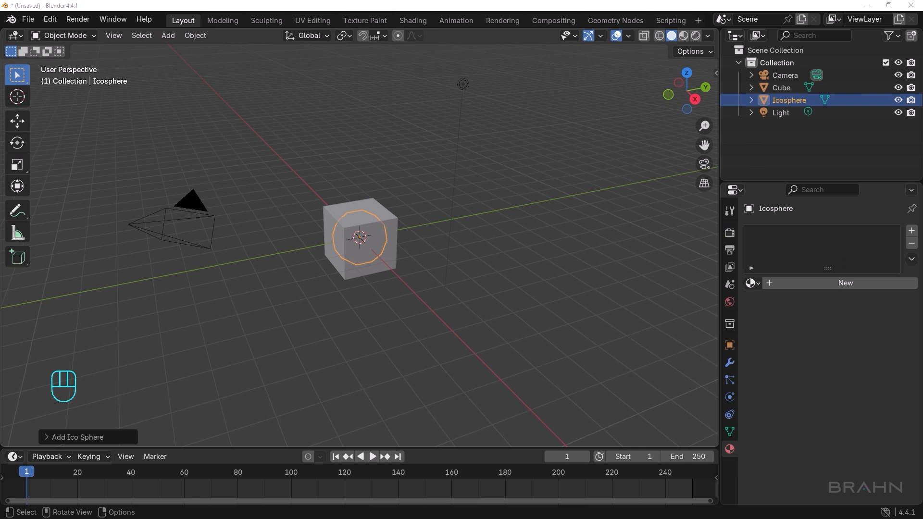
Look through the object operations available for the Icosphere, including Transform, Constraints and Clear.
{"action": "left_click", "coordinate": [193, 36]}
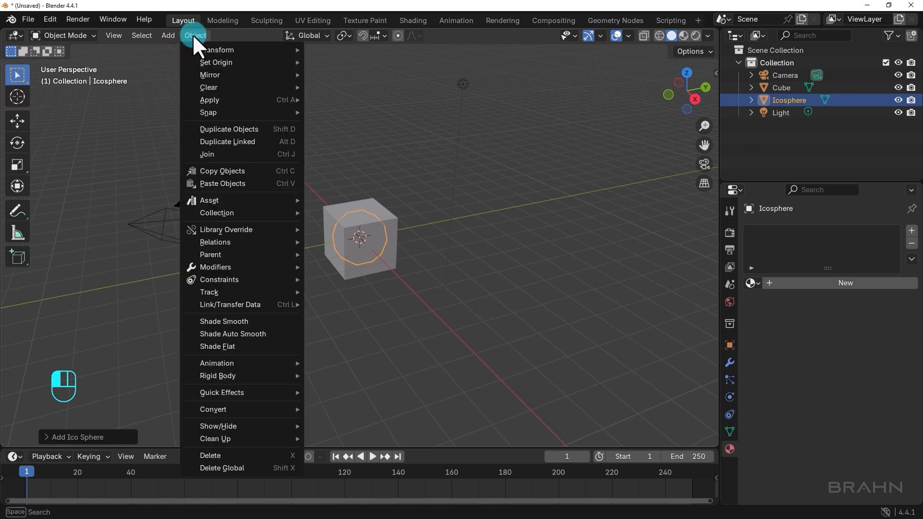
{"action": "mouse_move", "coordinate": [214, 51]}
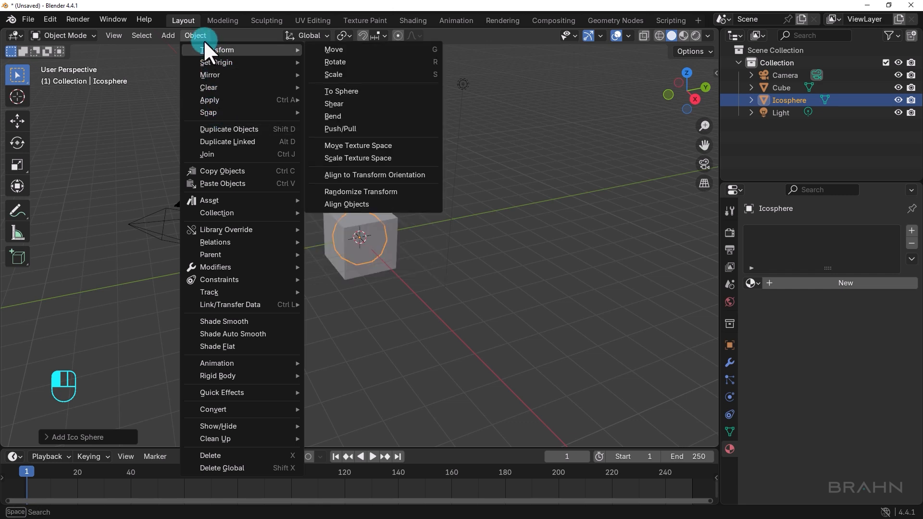
{"action": "mouse_move", "coordinate": [215, 268]}
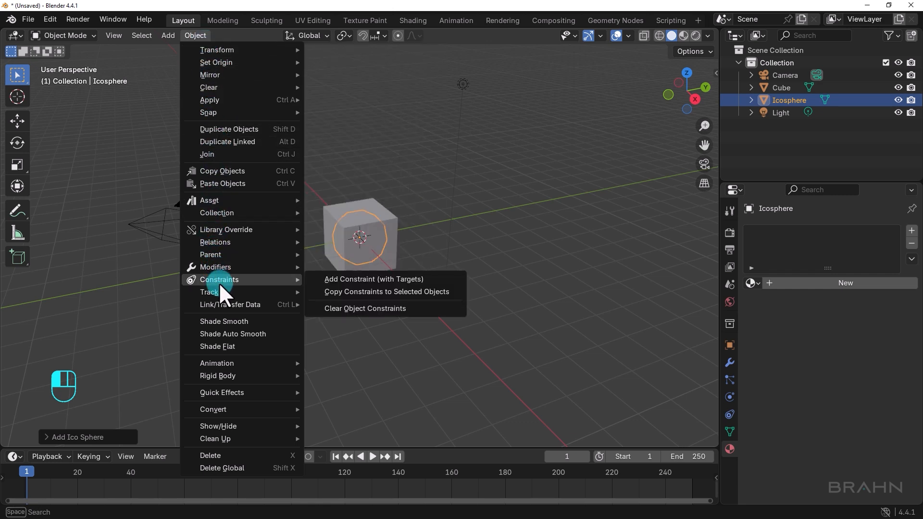
{"action": "mouse_move", "coordinate": [225, 101]}
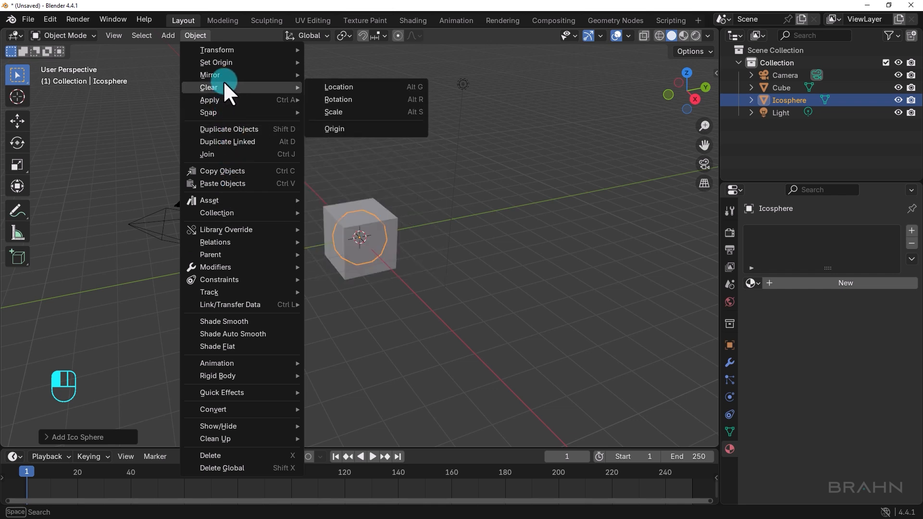
{"action": "mouse_move", "coordinate": [226, 65]}
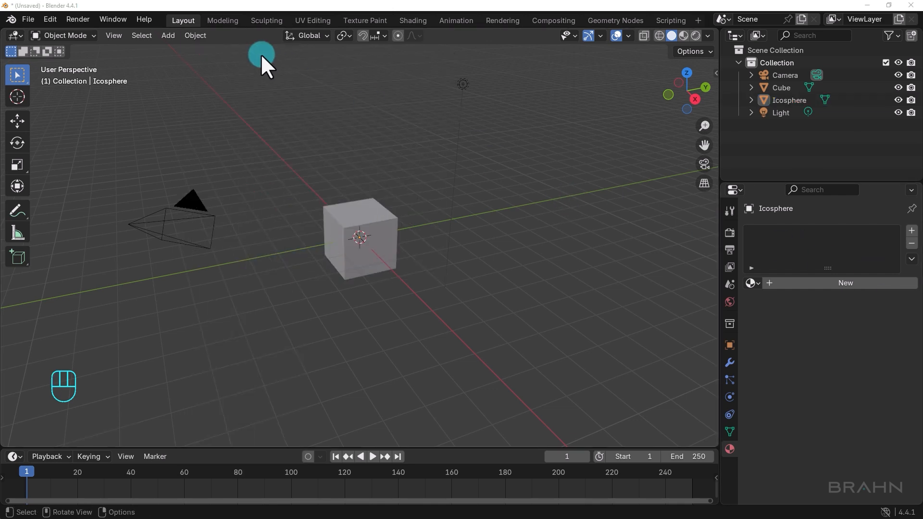
Examine the transform orientations, such as Global, Local and Gimbal, and the transform pivot point options.
{"action": "left_click", "coordinate": [363, 36]}
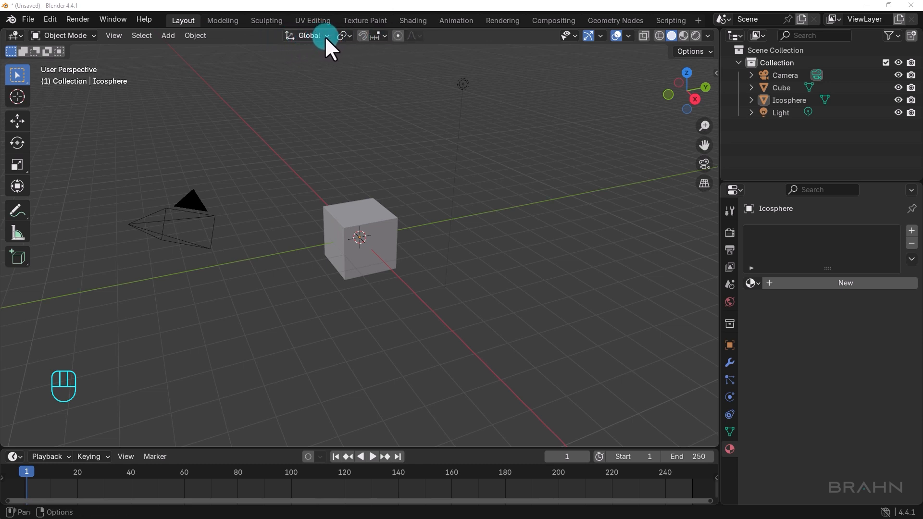
{"action": "left_click", "coordinate": [326, 36]}
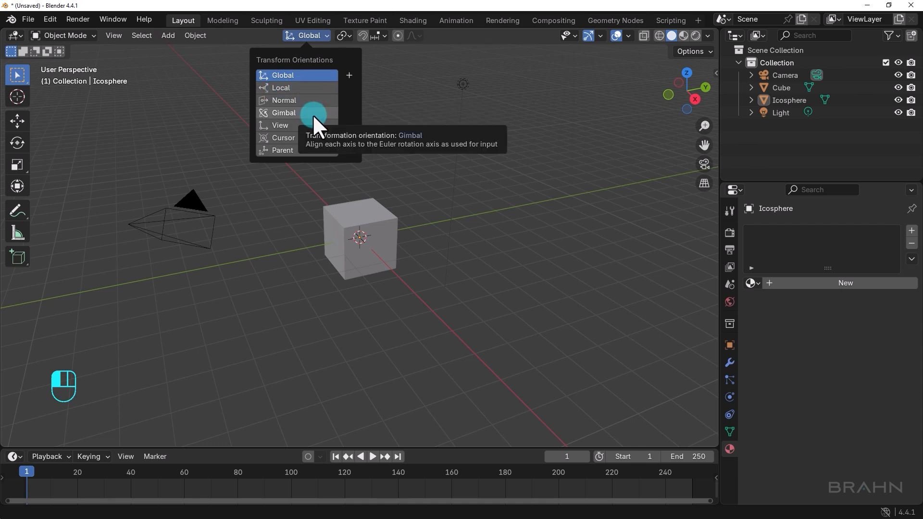
{"action": "left_click", "coordinate": [416, 100]}
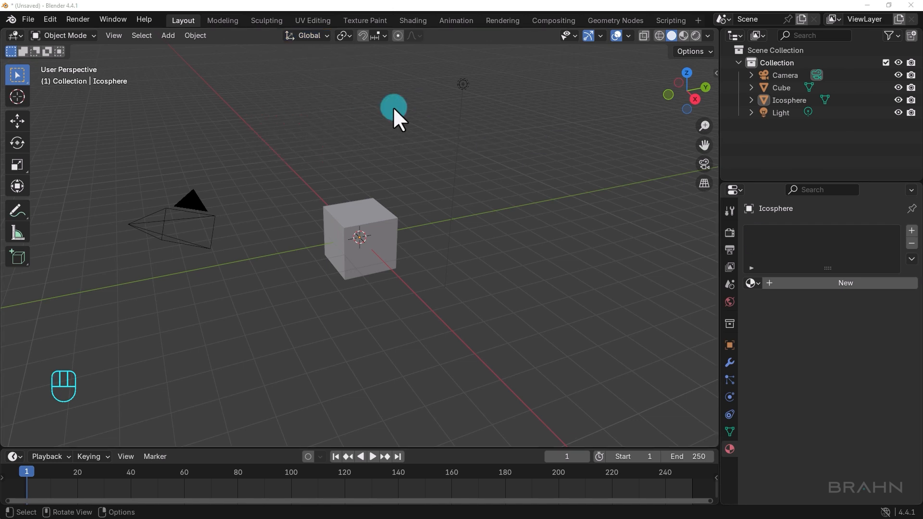
{"action": "left_click", "coordinate": [344, 36]}
Turn on snapping and look at its settings.
{"action": "left_click", "coordinate": [363, 35]}
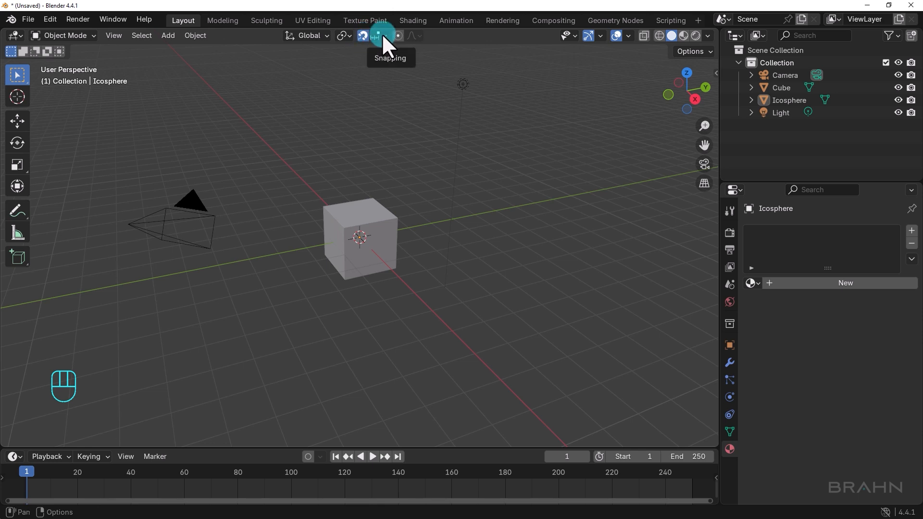
{"action": "left_click", "coordinate": [383, 35]}
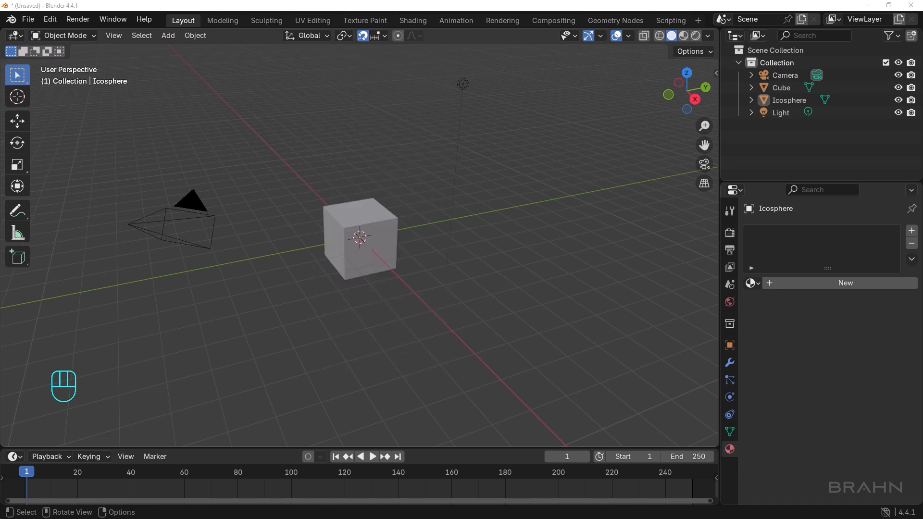
Try out proportional editing, look through its falloff types, and switch both proportional editing and snapping off.
{"action": "left_click", "coordinate": [398, 36]}
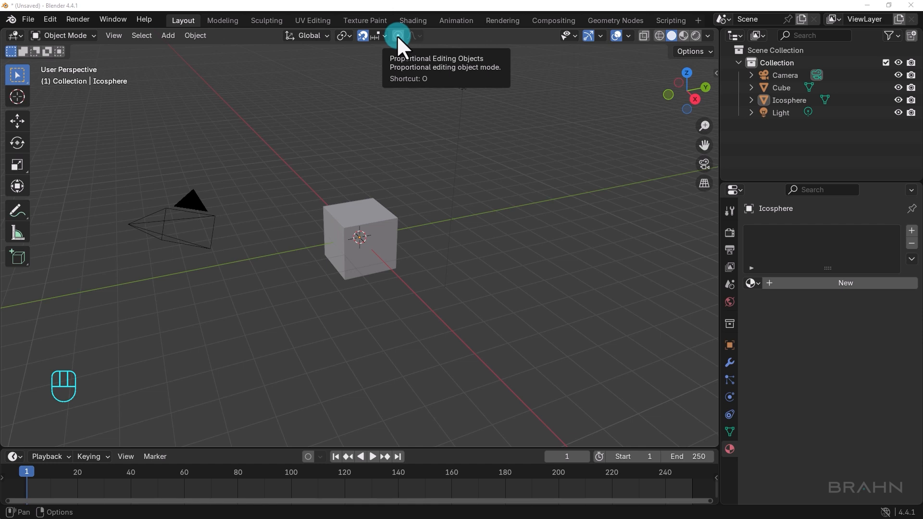
{"action": "left_click", "coordinate": [398, 35]}
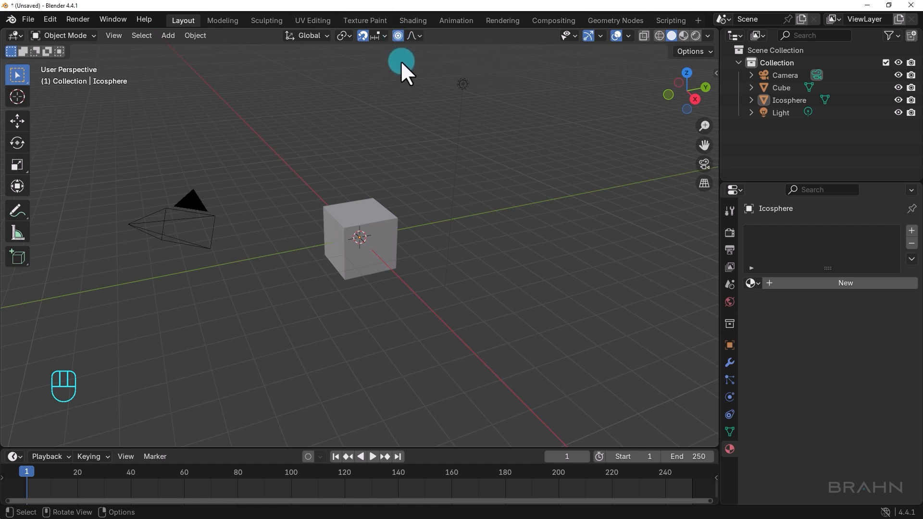
{"action": "left_click", "coordinate": [414, 35]}
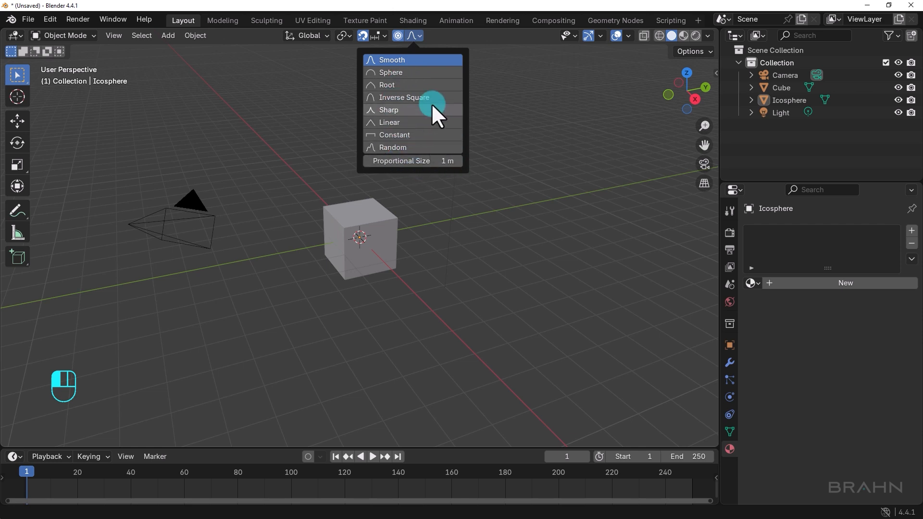
{"action": "left_click", "coordinate": [418, 34]}
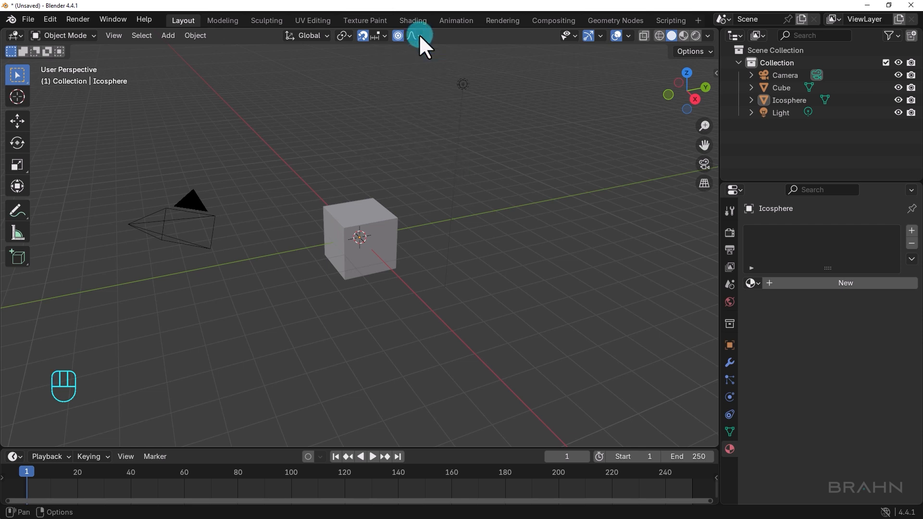
{"action": "left_click", "coordinate": [397, 36]}
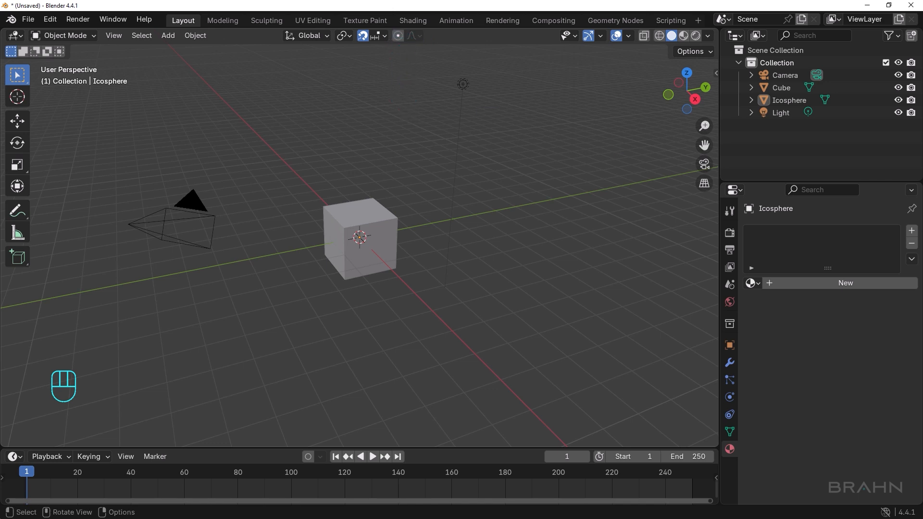
{"action": "key", "text": "shift+Tab"}
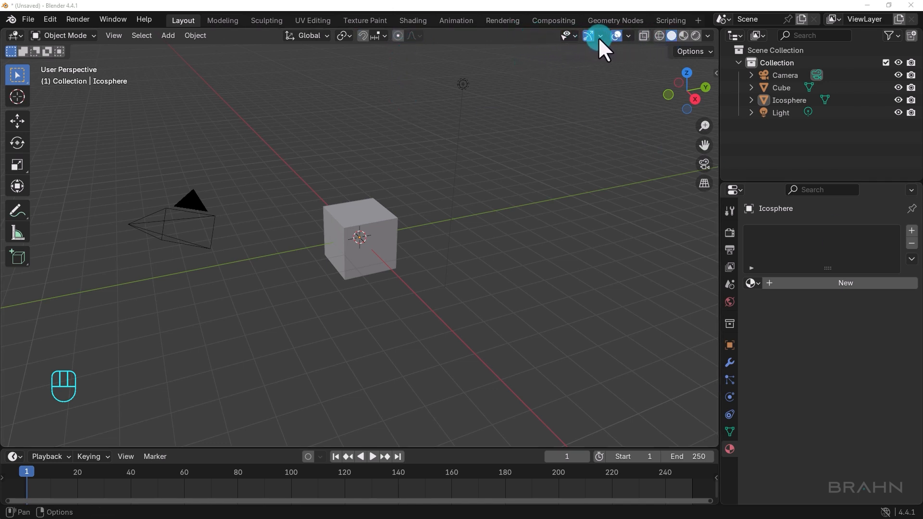
Try disabling selectability for mesh objects, enable it again, and select the cube.
{"action": "left_click", "coordinate": [572, 36]}
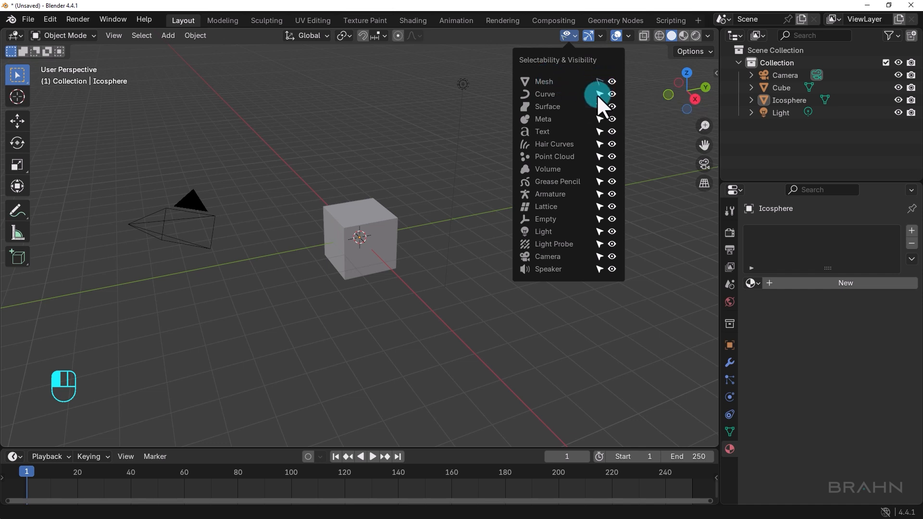
{"action": "left_click", "coordinate": [316, 214]}
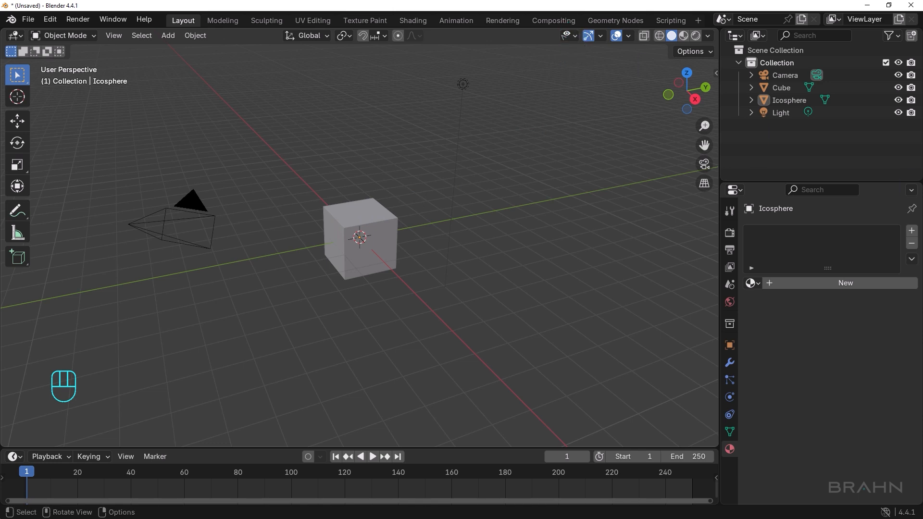
{"action": "left_click", "coordinate": [572, 35]}
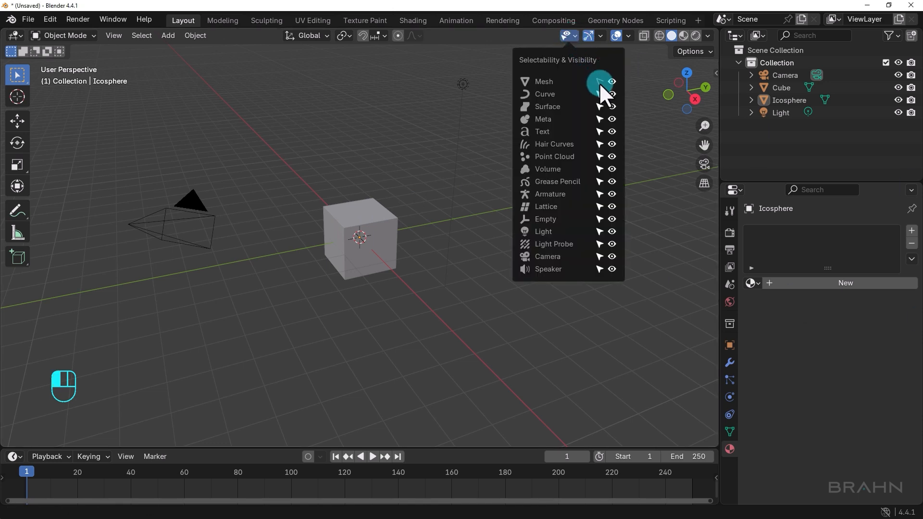
{"action": "left_click", "coordinate": [379, 218]}
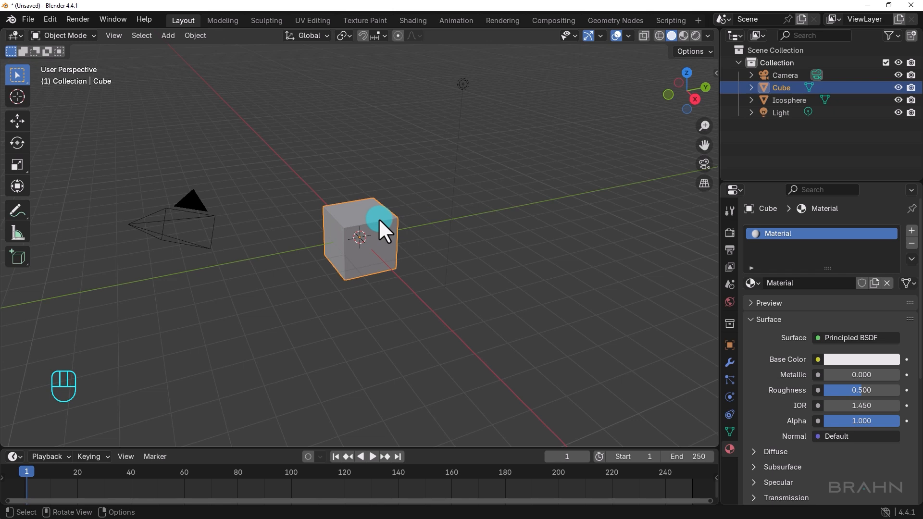
{"action": "left_click", "coordinate": [391, 200]}
{"action": "left_click", "coordinate": [377, 214]}
Look at the viewport gizmo options and switch the Navigate gizmo off and back on.
{"action": "left_click", "coordinate": [600, 37]}
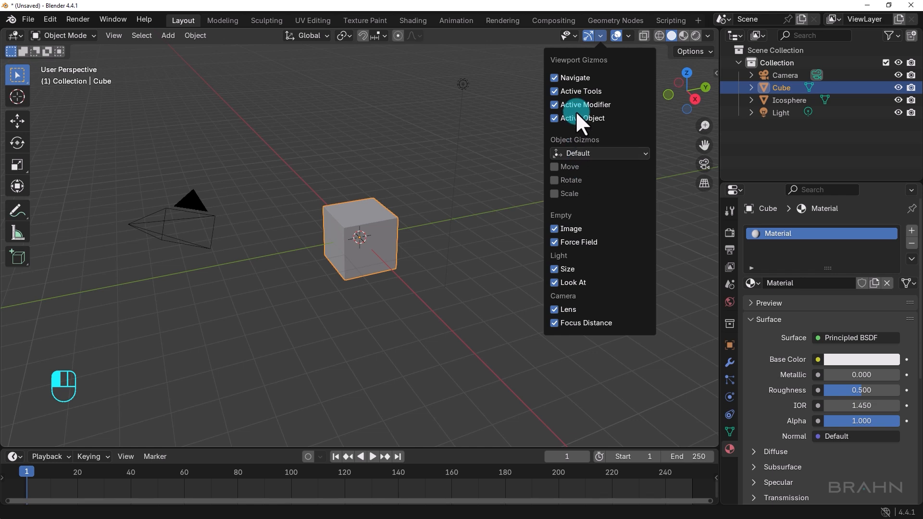
{"action": "left_click", "coordinate": [553, 77]}
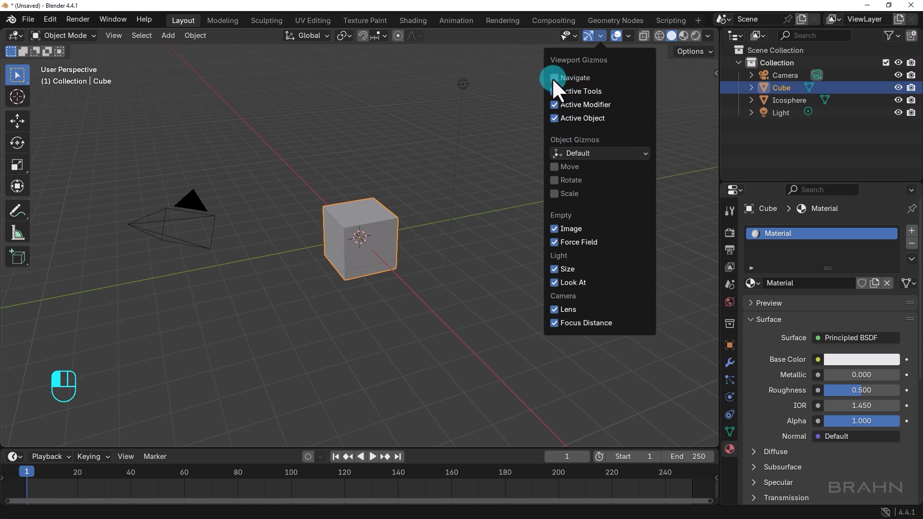
{"action": "left_click", "coordinate": [553, 78]}
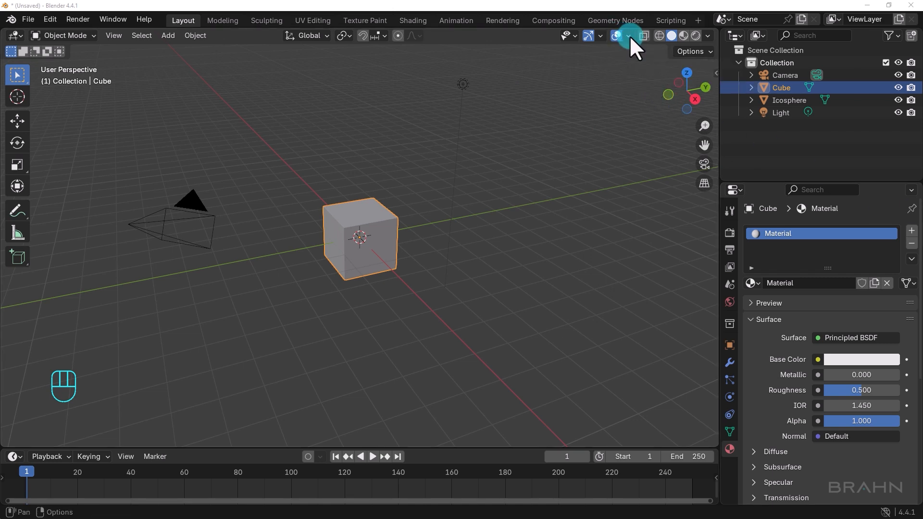
Toggle the viewport overlays off and on several times, leaving them enabled.
{"action": "left_click", "coordinate": [615, 36]}
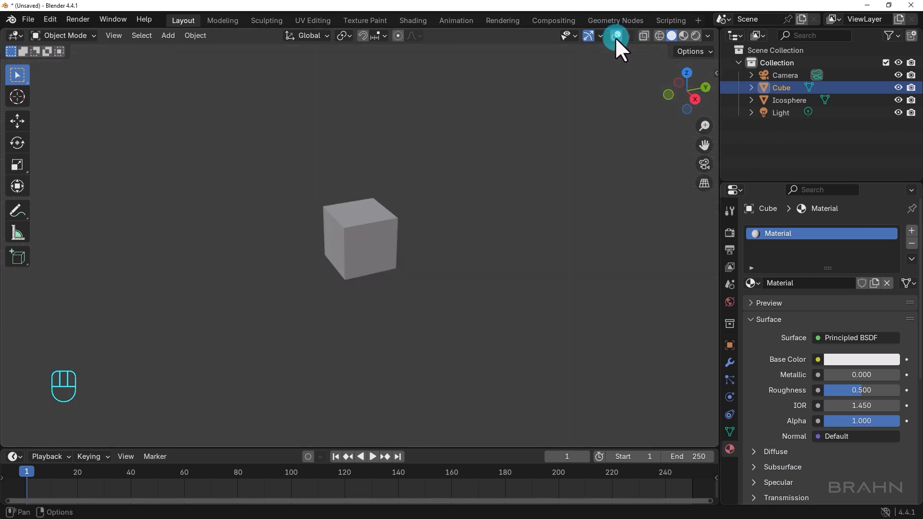
{"action": "left_click", "coordinate": [615, 37]}
{"action": "left_click", "coordinate": [615, 36]}
{"action": "left_click", "coordinate": [615, 37]}
{"action": "left_click", "coordinate": [615, 36]}
{"action": "left_click", "coordinate": [616, 37]}
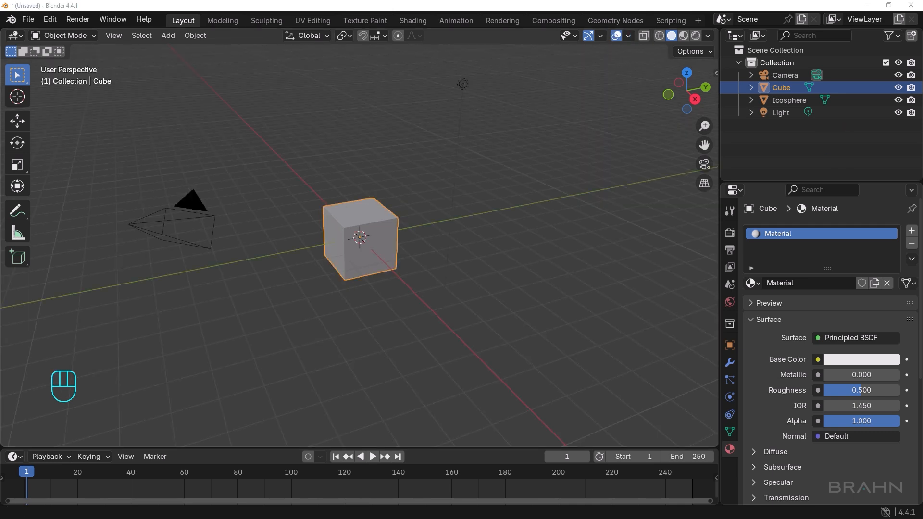
Compare X-ray on and off in Solid and Wireframe viewport shading.
{"action": "left_click", "coordinate": [658, 36]}
{"action": "left_click", "coordinate": [644, 38]}
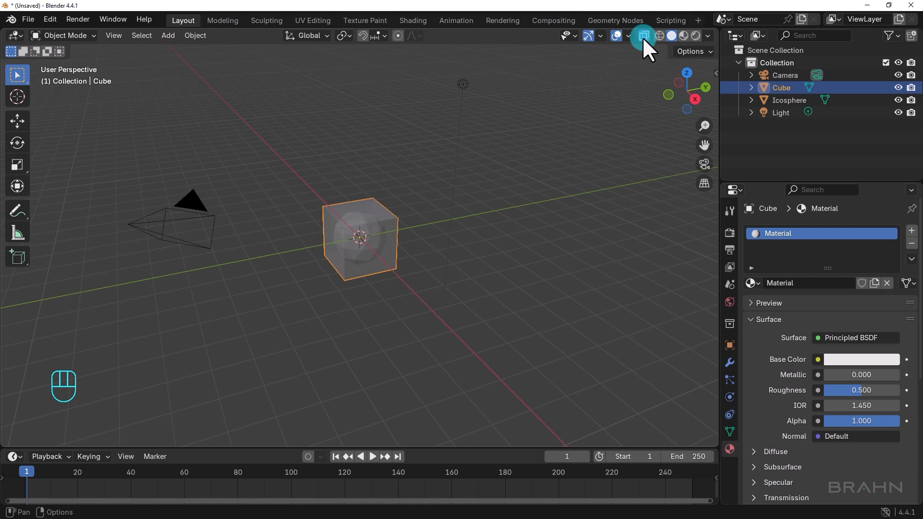
{"action": "left_click", "coordinate": [658, 36]}
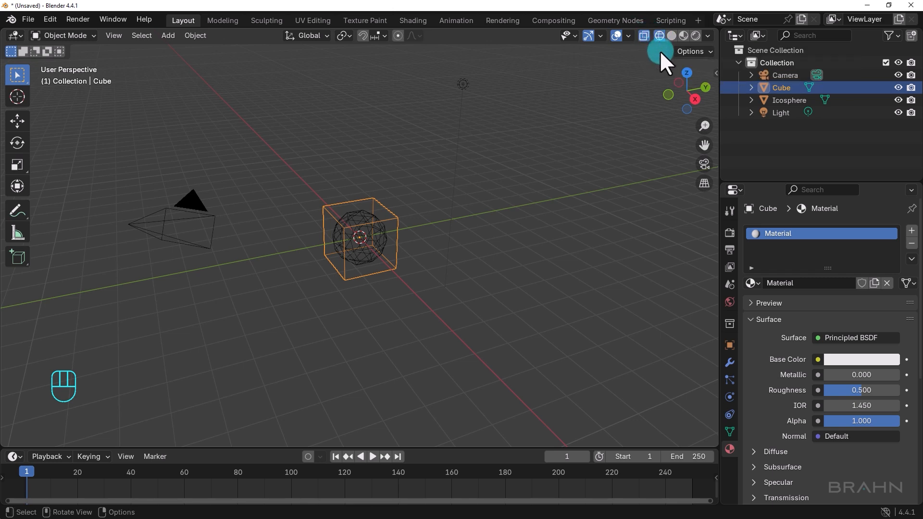
{"action": "left_click", "coordinate": [644, 37]}
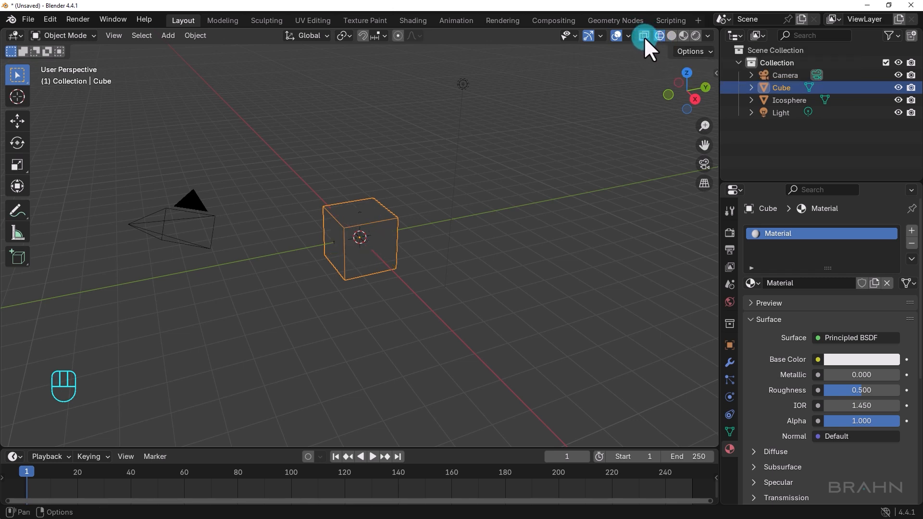
{"action": "left_click", "coordinate": [671, 37]}
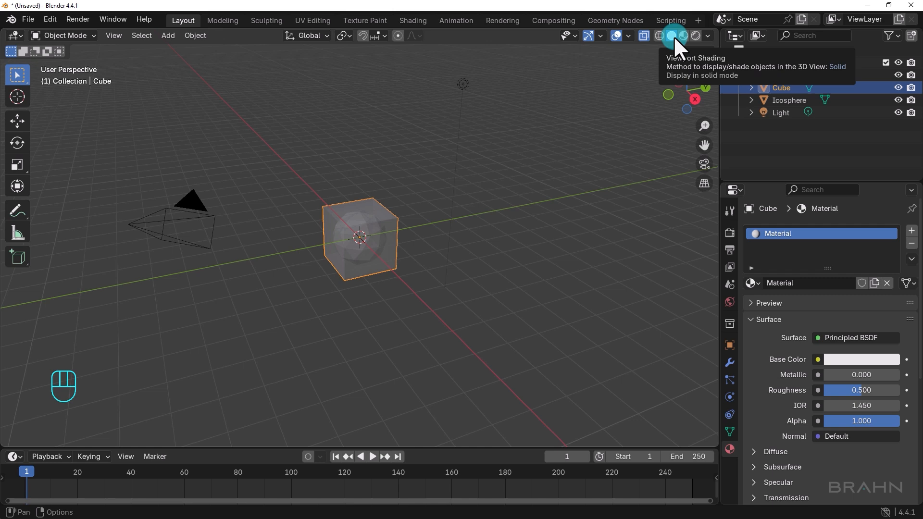
{"action": "left_click", "coordinate": [658, 36]}
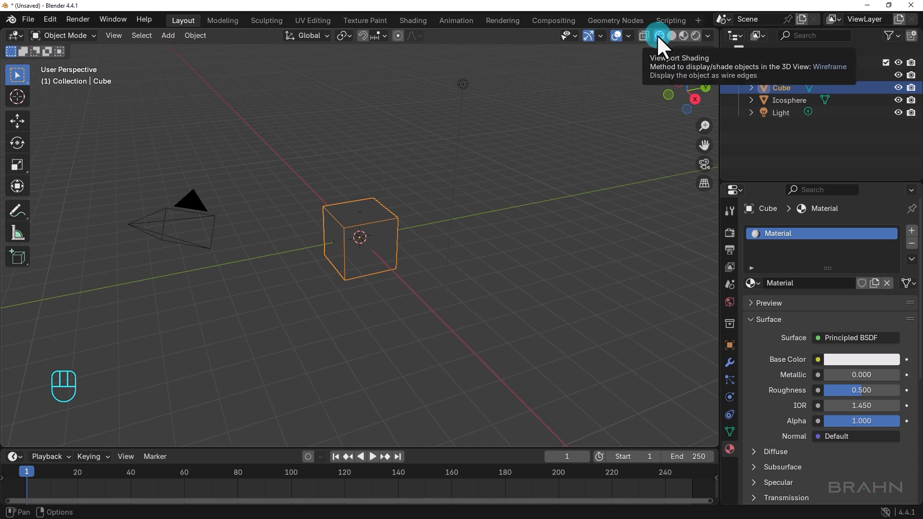
{"action": "left_click", "coordinate": [643, 37]}
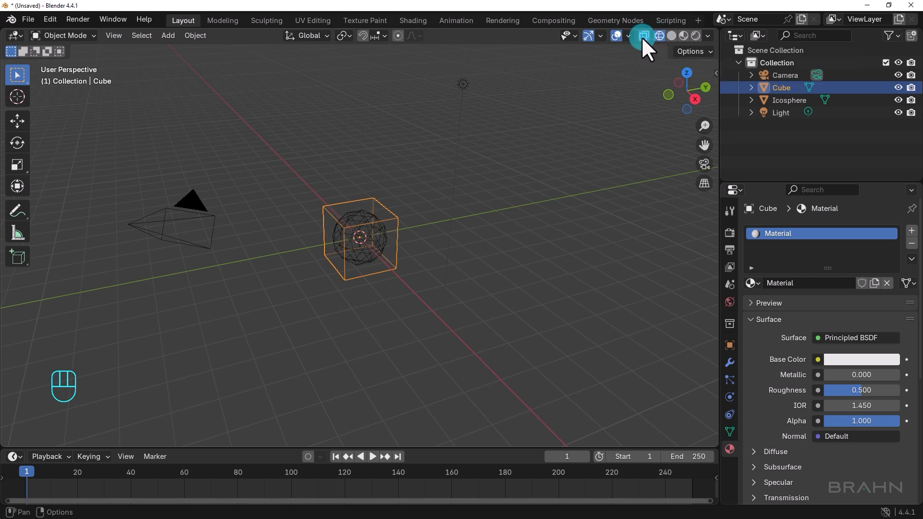
Alternate between Solid and Wireframe shading with X-ray on, ending in Solid with X-ray turned off.
{"action": "left_click", "coordinate": [670, 36]}
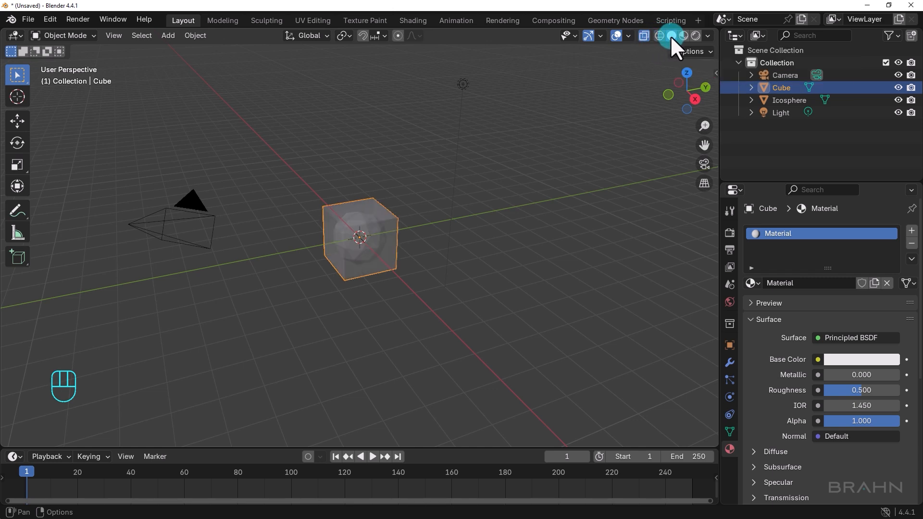
{"action": "left_click", "coordinate": [659, 35]}
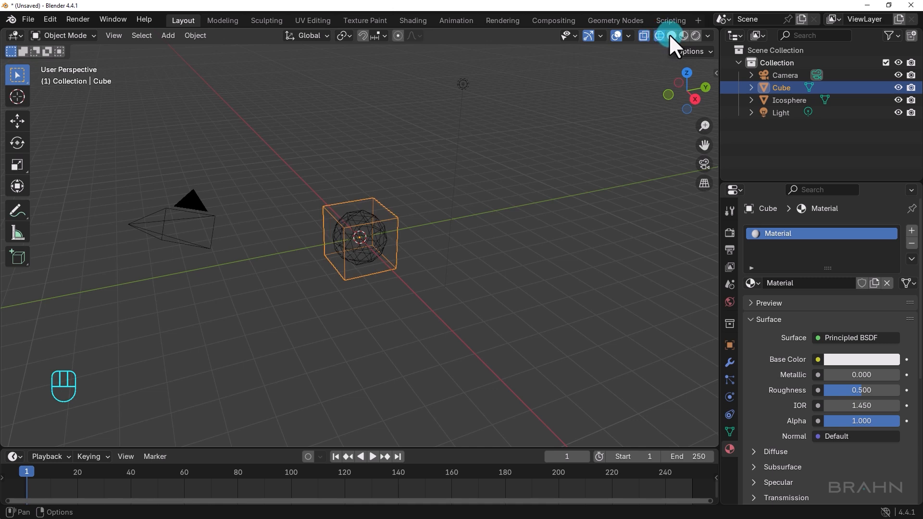
{"action": "left_click", "coordinate": [671, 36]}
{"action": "left_click", "coordinate": [659, 35]}
{"action": "left_click", "coordinate": [670, 36]}
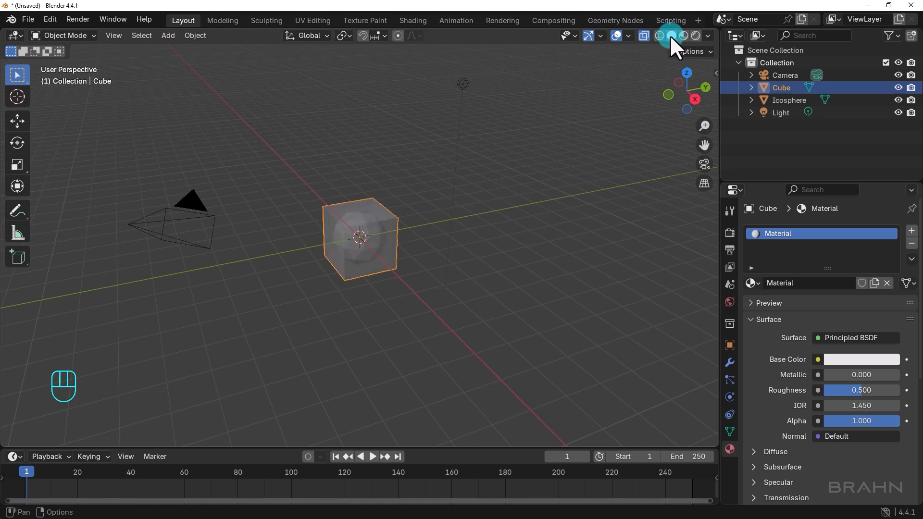
{"action": "left_click", "coordinate": [659, 36]}
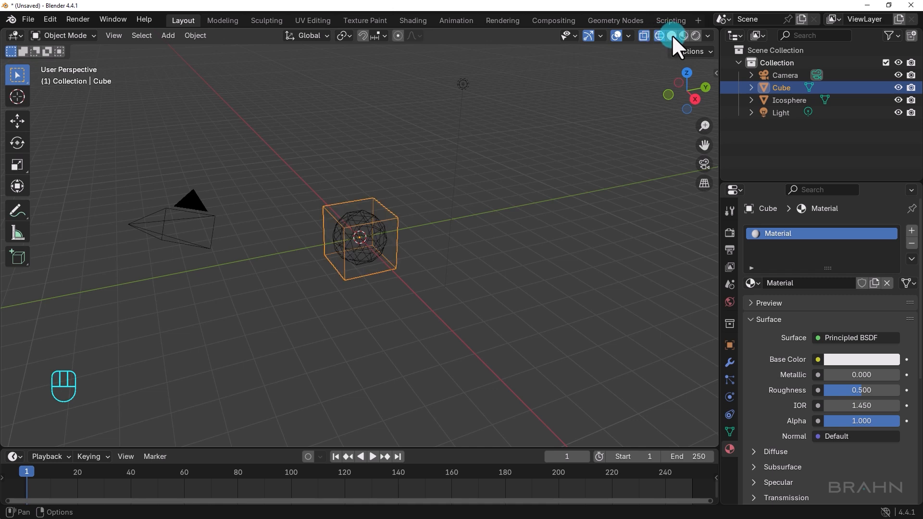
{"action": "left_click", "coordinate": [671, 36]}
{"action": "left_click", "coordinate": [644, 36]}
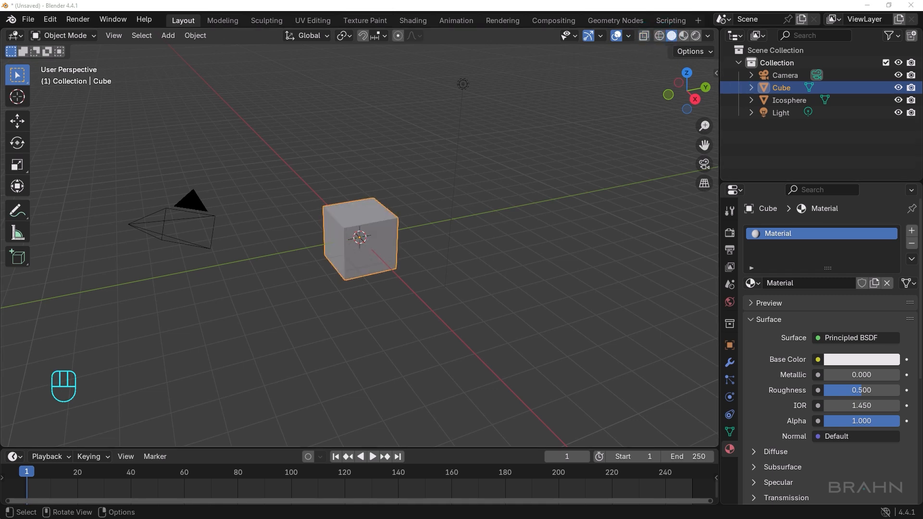
Preview the scene in Material Preview shading, switch to Rendered shading, and examine the render engine and sampling settings.
{"action": "left_click", "coordinate": [683, 35]}
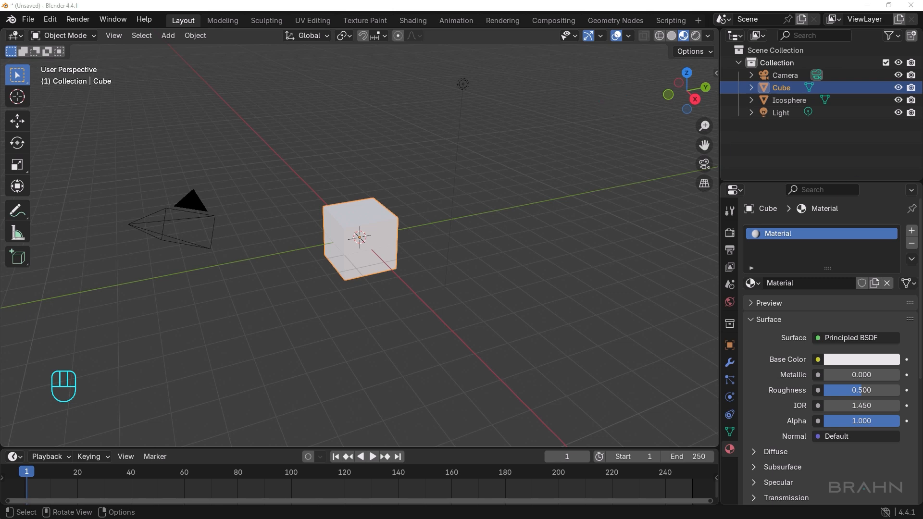
{"action": "left_click", "coordinate": [697, 36]}
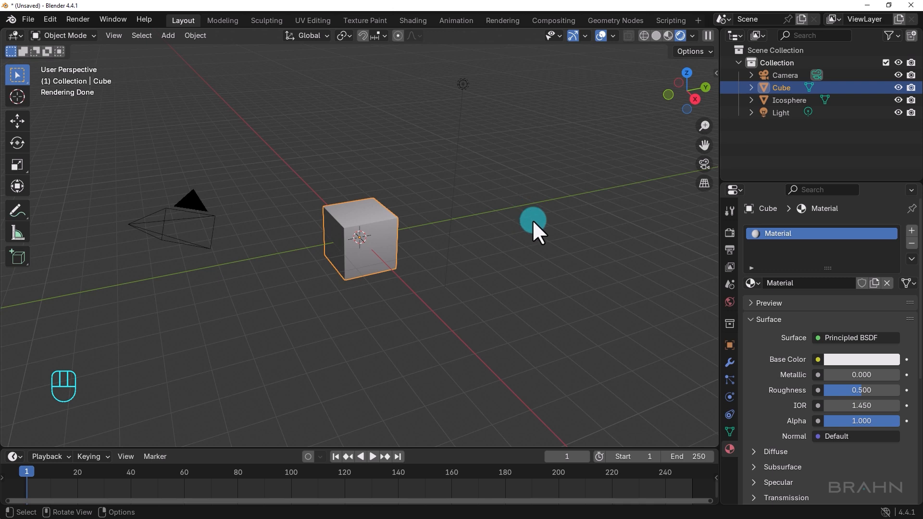
{"action": "left_click", "coordinate": [730, 232]}
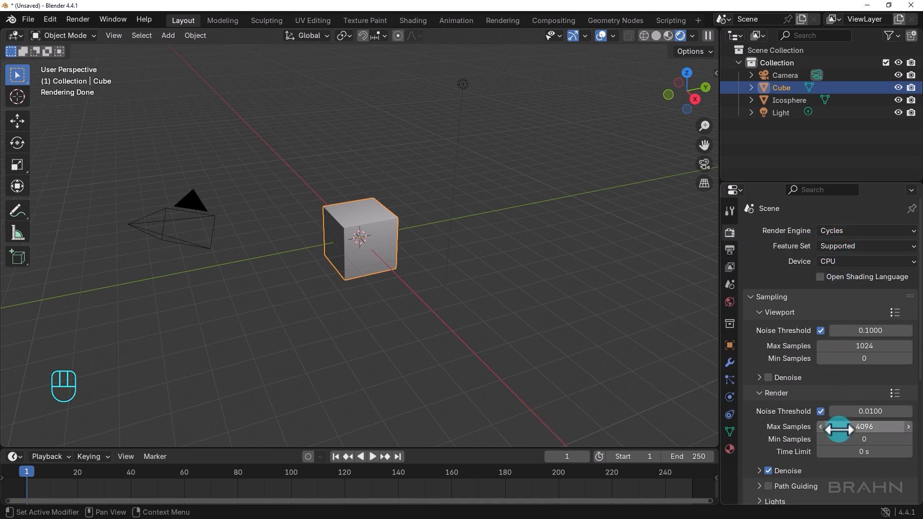
{"action": "left_click", "coordinate": [834, 232]}
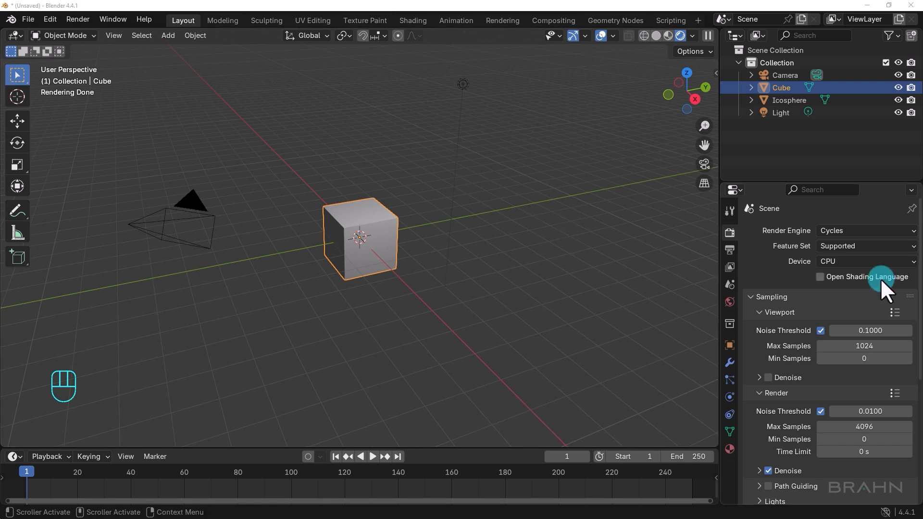
{"action": "scroll", "coordinate": [798, 326], "scroll_direction": "down", "scroll_amount": 2}
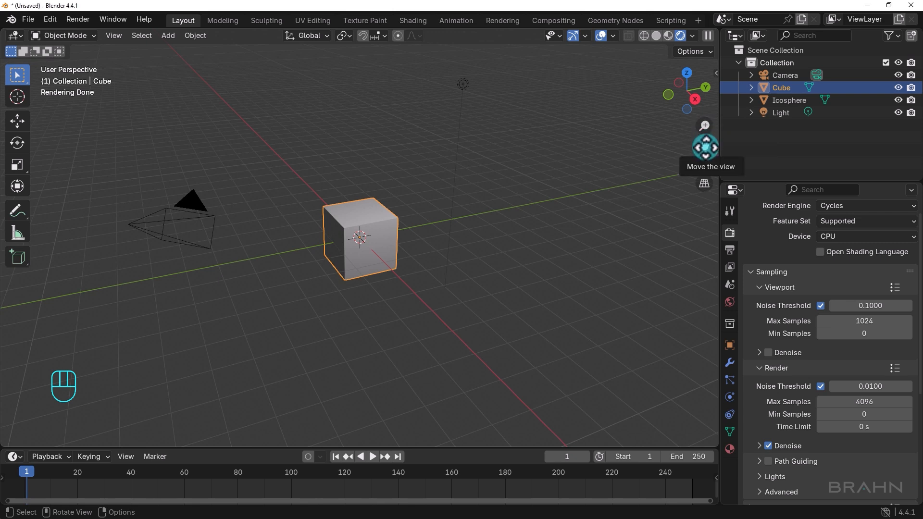
View the scene through the camera and in orthographic projection, returning to the user perspective view.
{"action": "left_click", "coordinate": [705, 148]}
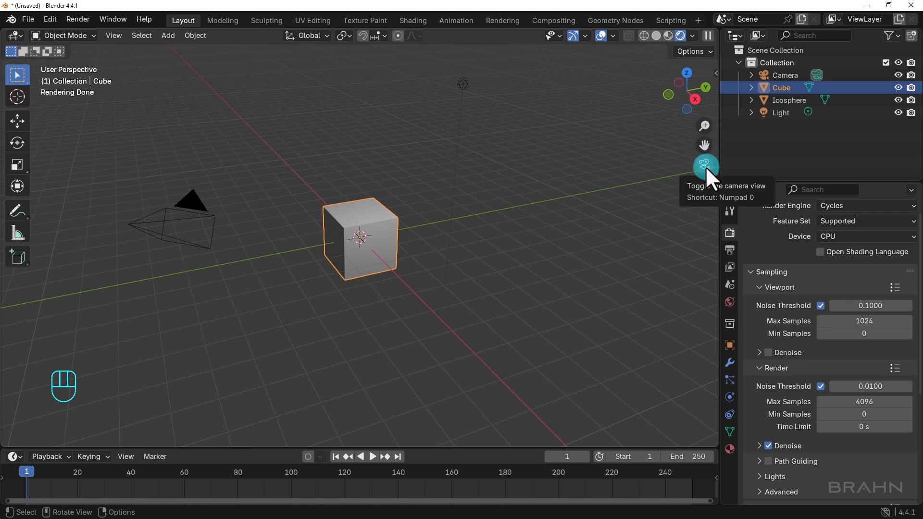
{"action": "left_click", "coordinate": [706, 165]}
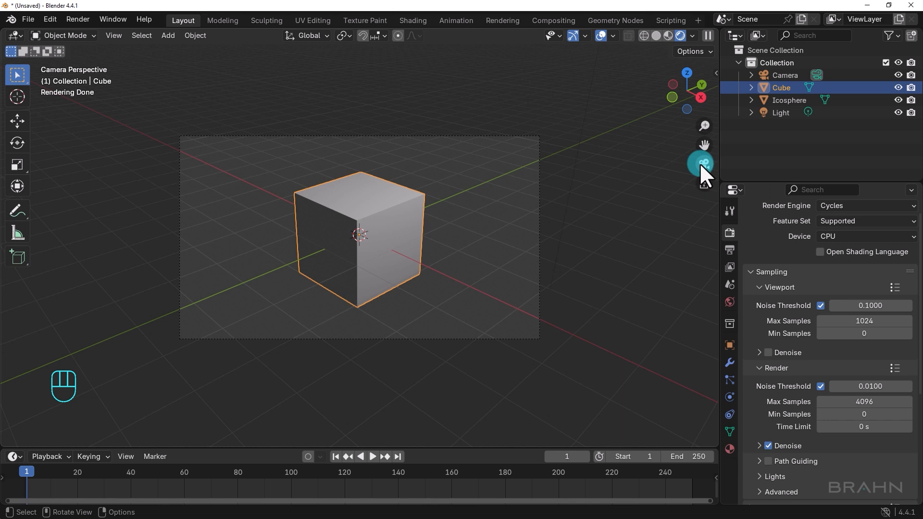
{"action": "left_click", "coordinate": [701, 163]}
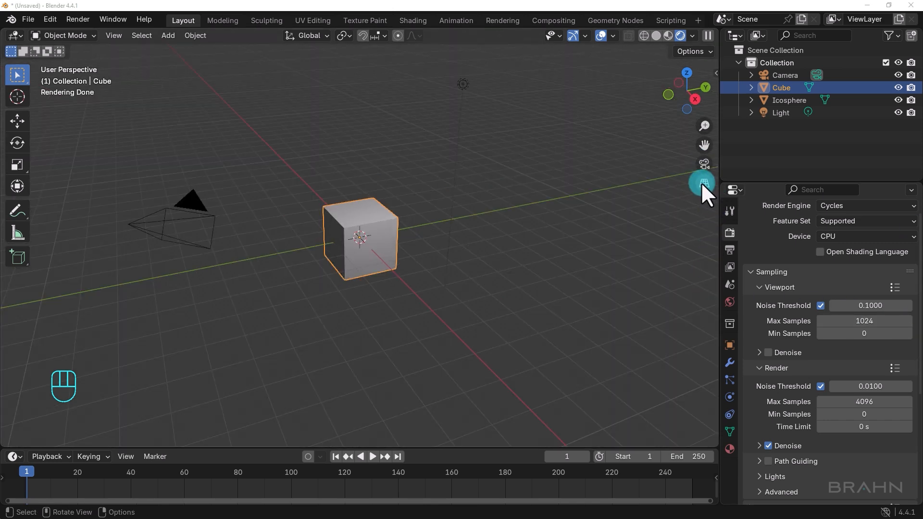
{"action": "left_click", "coordinate": [701, 184]}
{"action": "left_click", "coordinate": [701, 183]}
{"action": "left_click", "coordinate": [701, 183]}
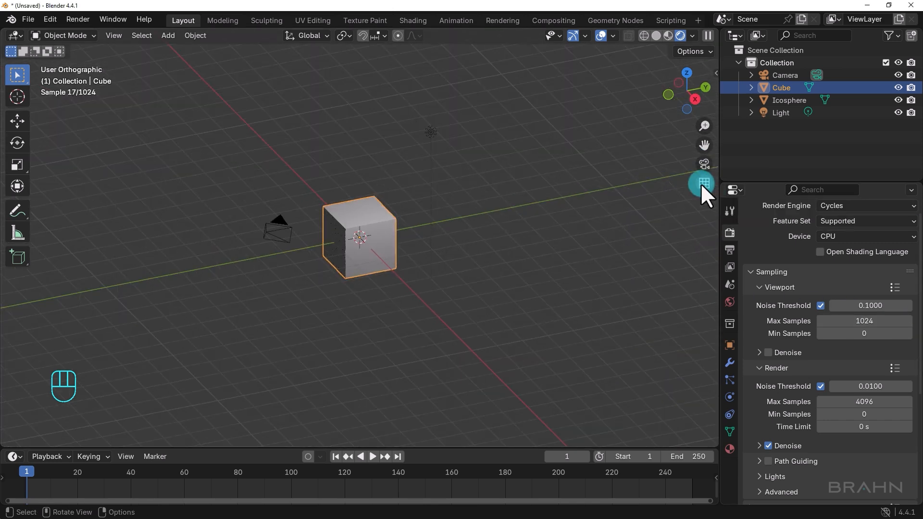
{"action": "left_click", "coordinate": [701, 183]}
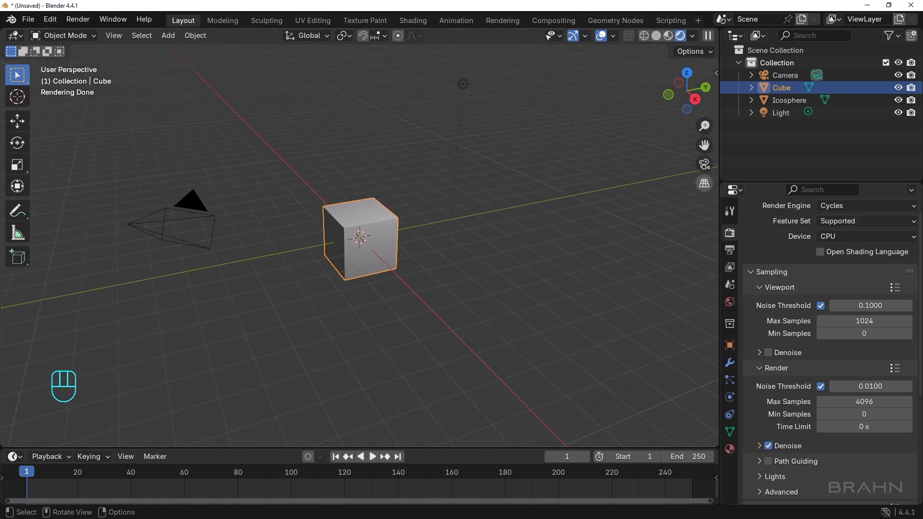
Deselect everything and look through the viewport sidebar's Item, Tool and View settings, hiding the sidebar when finished.
{"action": "key", "text": "alt+a"}
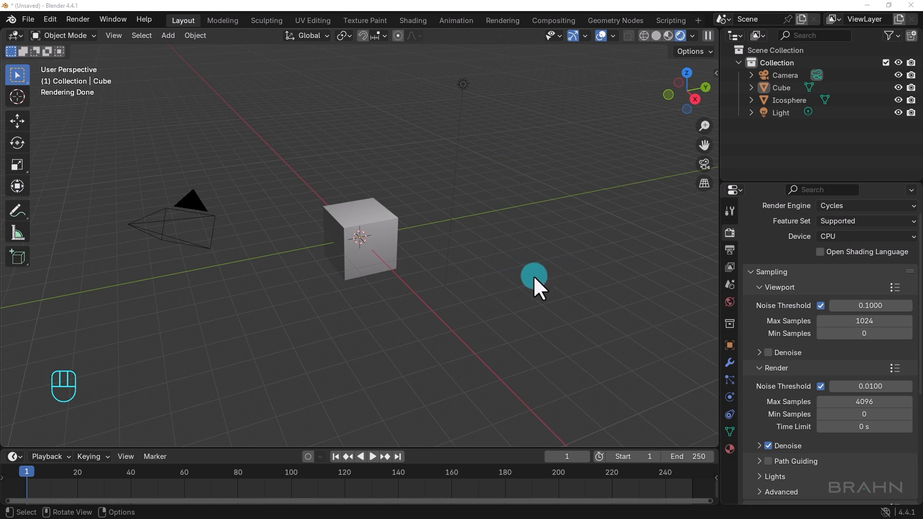
{"action": "key", "text": "n"}
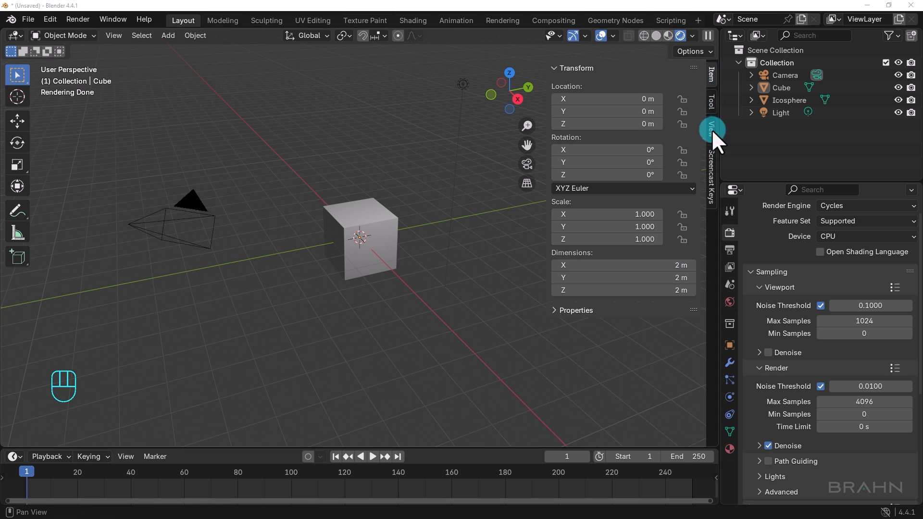
{"action": "left_click", "coordinate": [711, 101]}
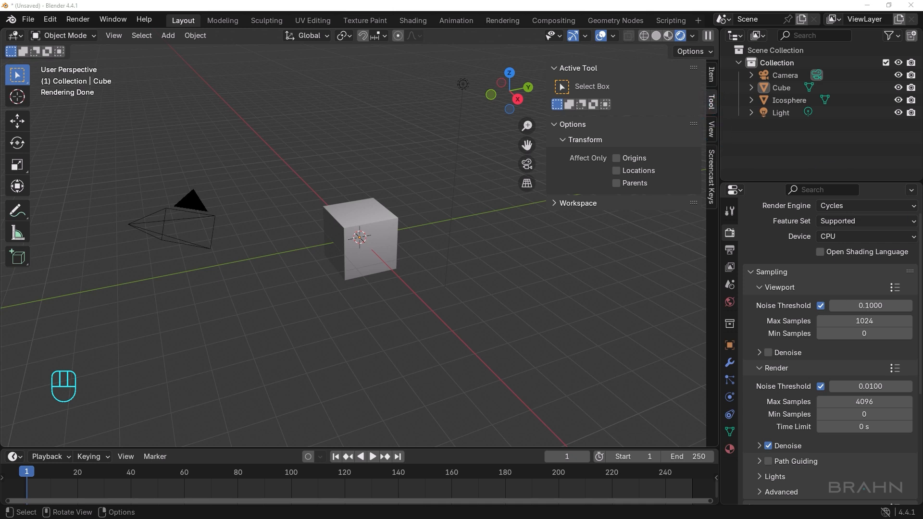
{"action": "left_click", "coordinate": [711, 129]}
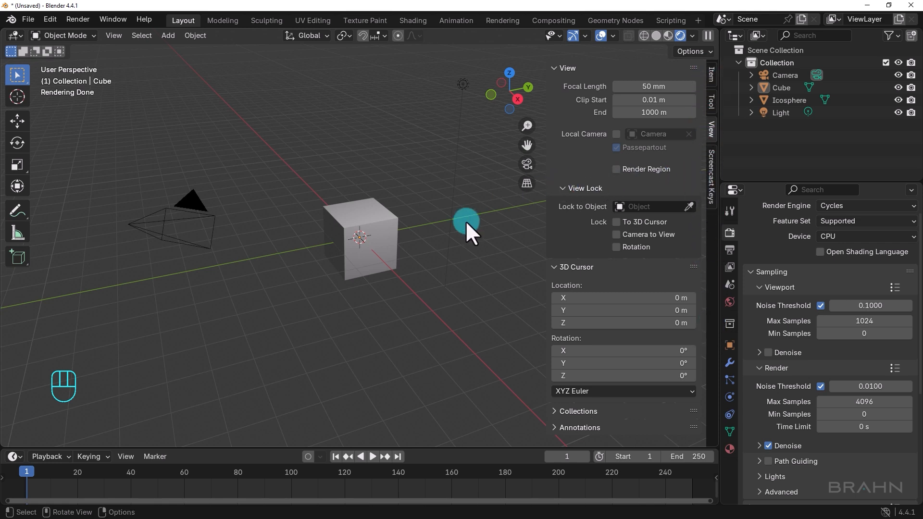
{"action": "key", "text": "n"}
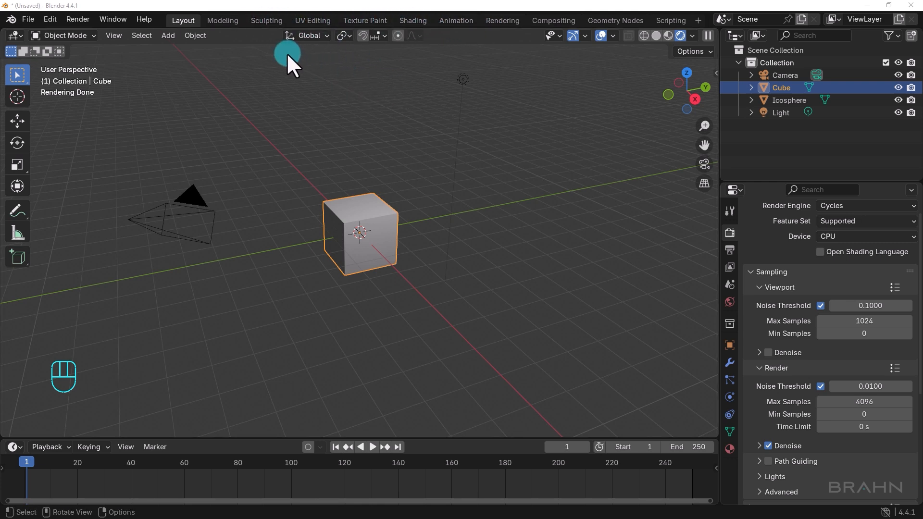
Look through the Sculpting, UV Editing, Texture Paint and Shading workspaces, including the cube's material nodes.
{"action": "left_click", "coordinate": [266, 20]}
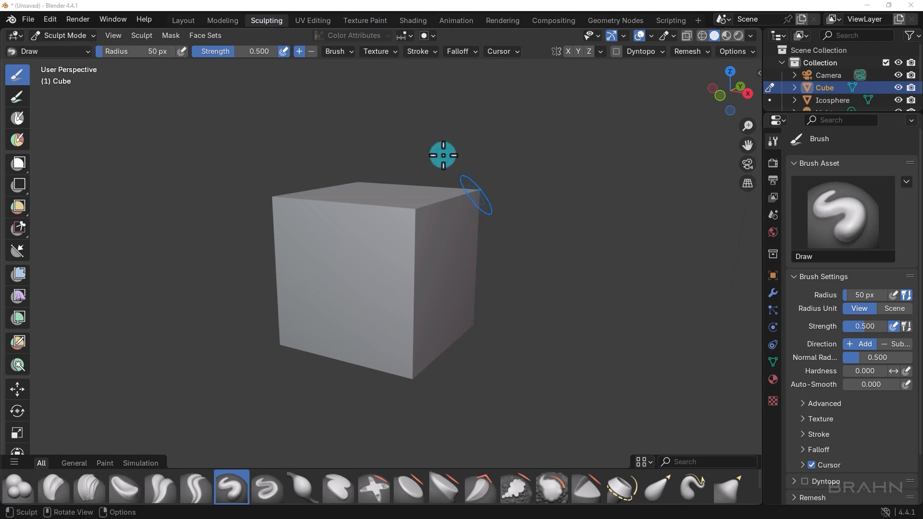
{"action": "left_click", "coordinate": [306, 20]}
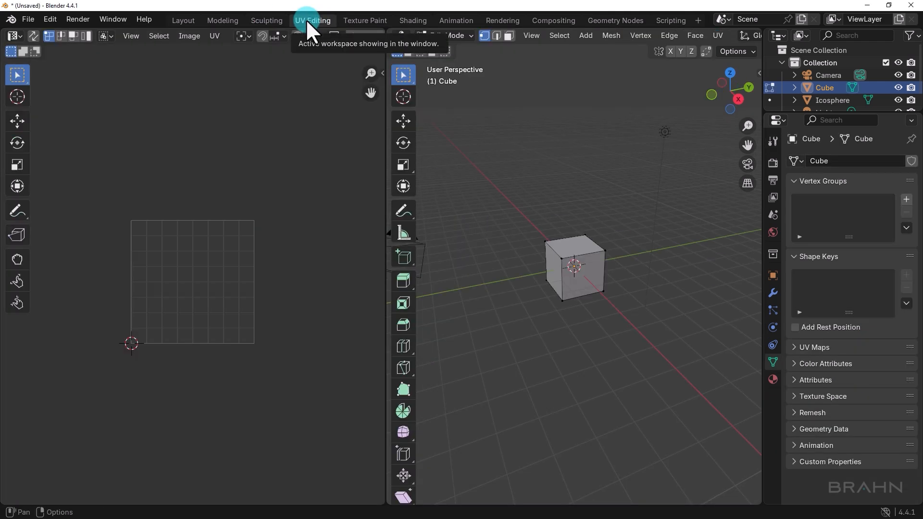
{"action": "left_click", "coordinate": [364, 21]}
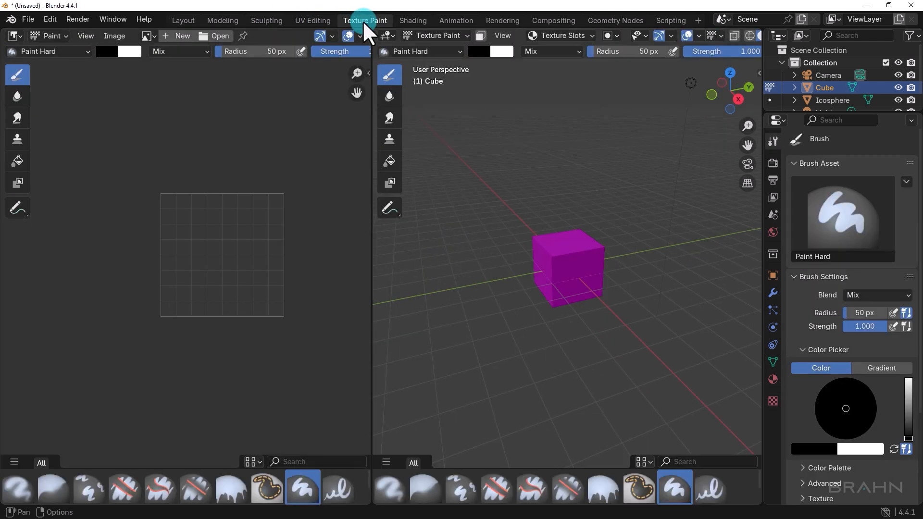
{"action": "left_click", "coordinate": [412, 20]}
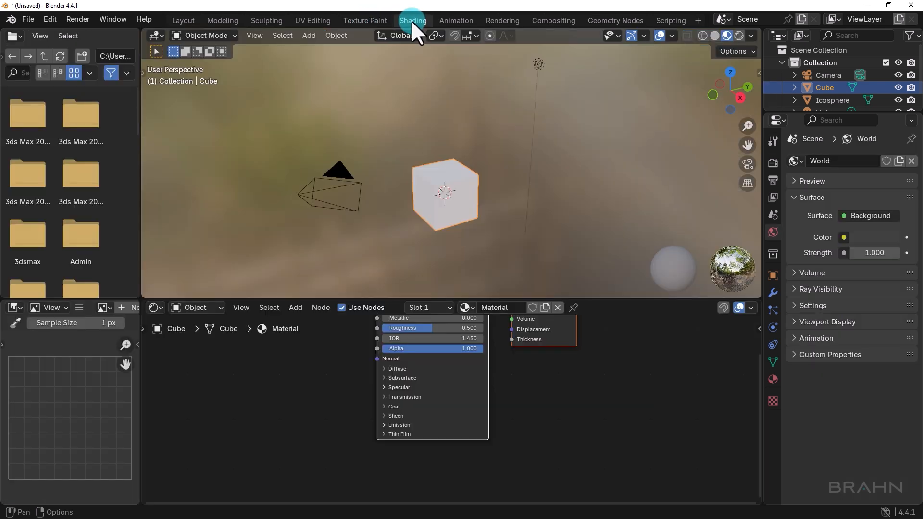
{"action": "mouse_move", "coordinate": [577, 426]}
{"action": "middle_mouse_down"}
{"action": "mouse_move", "coordinate": [582, 443]}
{"action": "mouse_move", "coordinate": [591, 428]}
{"action": "mouse_move", "coordinate": [576, 446]}
{"action": "middle_mouse_up"}
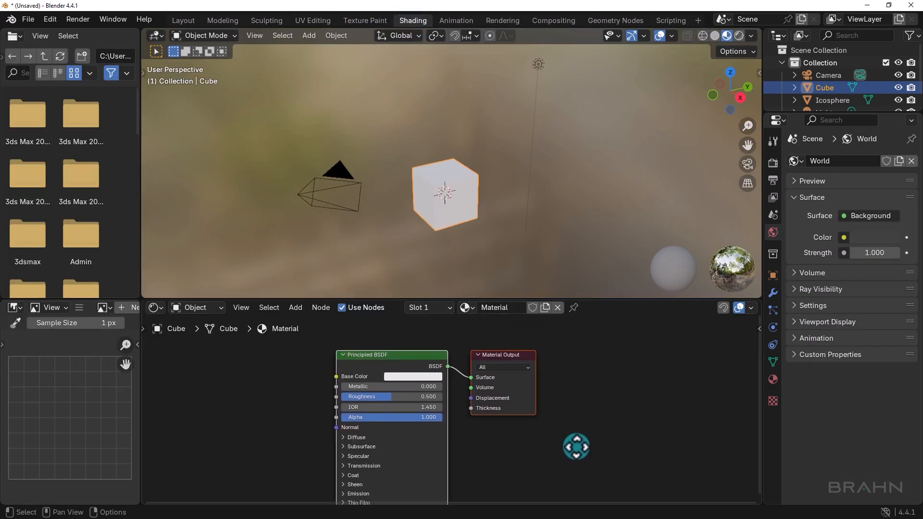
Look through the Animation, Compositing, Geometry Nodes and Scripting workspaces, and return to the Layout workspace.
{"action": "left_click", "coordinate": [461, 21]}
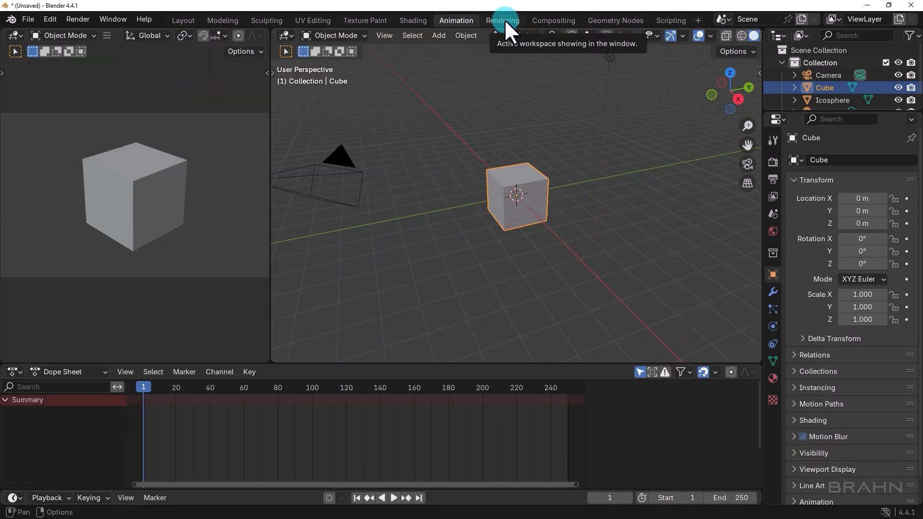
{"action": "left_click", "coordinate": [546, 21]}
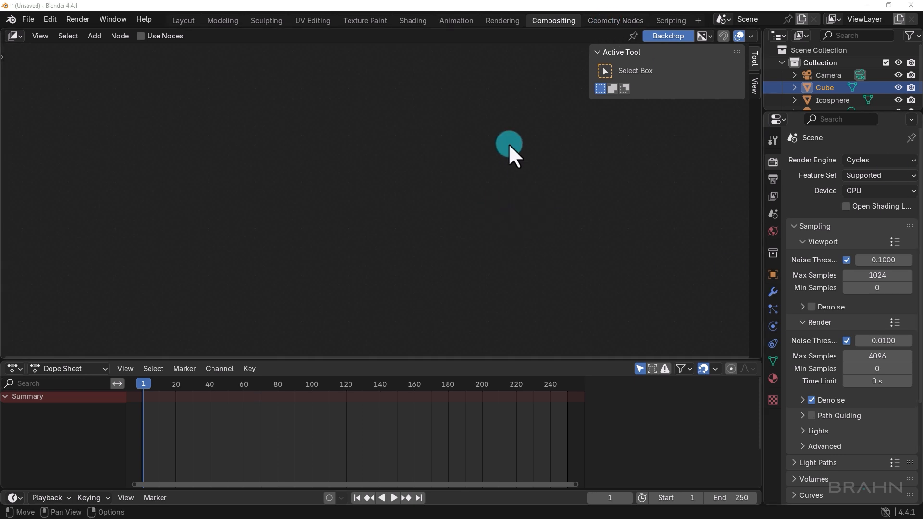
{"action": "left_click", "coordinate": [614, 19]}
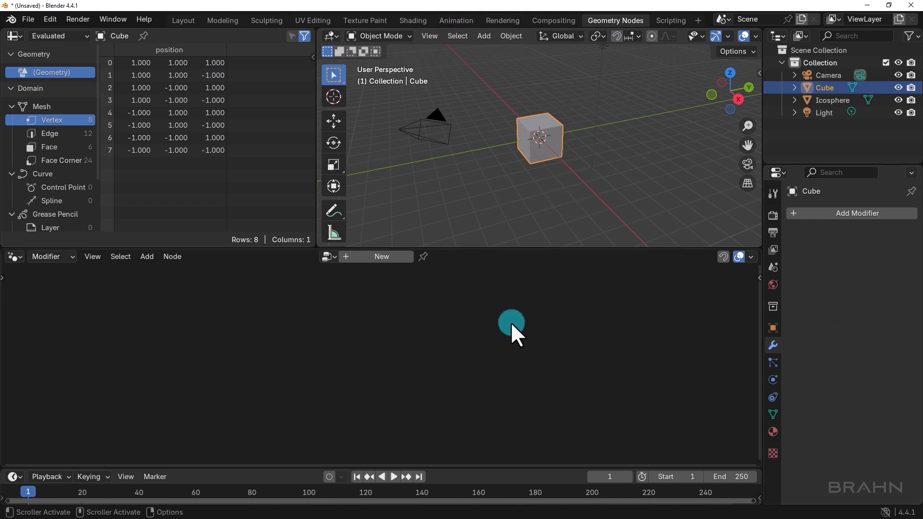
{"action": "left_click", "coordinate": [673, 21]}
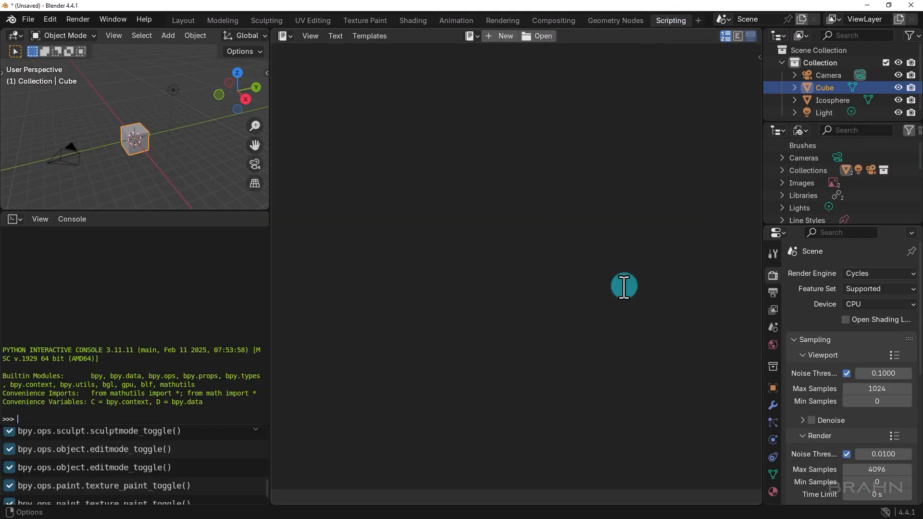
{"action": "key", "text": "ctrl+Page_Down"}
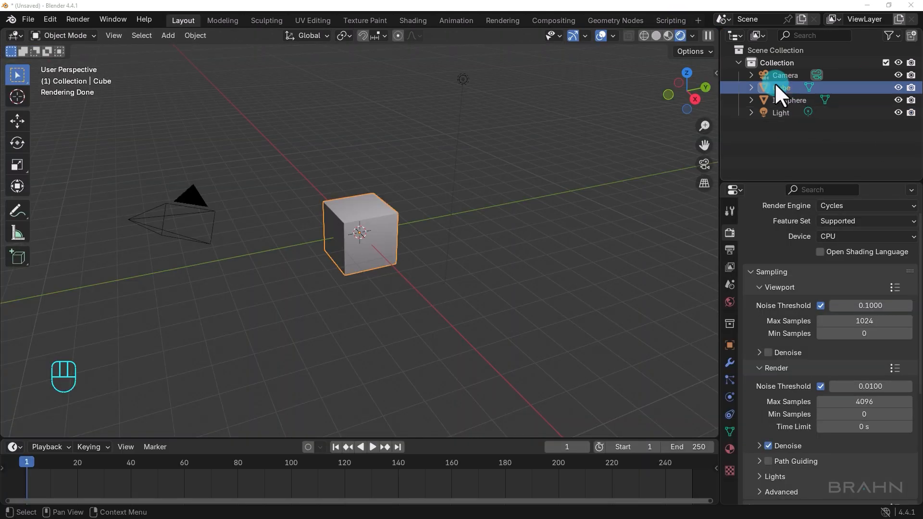
Examine the editor types available for the Outliner, Properties, Timeline and 3D Viewport areas without changing any of them.
{"action": "left_click", "coordinate": [737, 37]}
{"action": "left_click", "coordinate": [739, 35]}
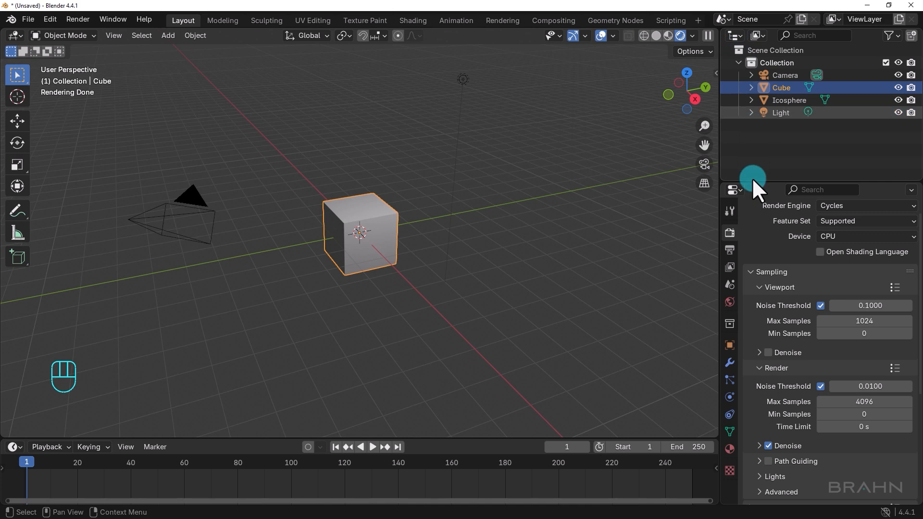
{"action": "left_click", "coordinate": [734, 189]}
{"action": "left_click", "coordinate": [555, 218]}
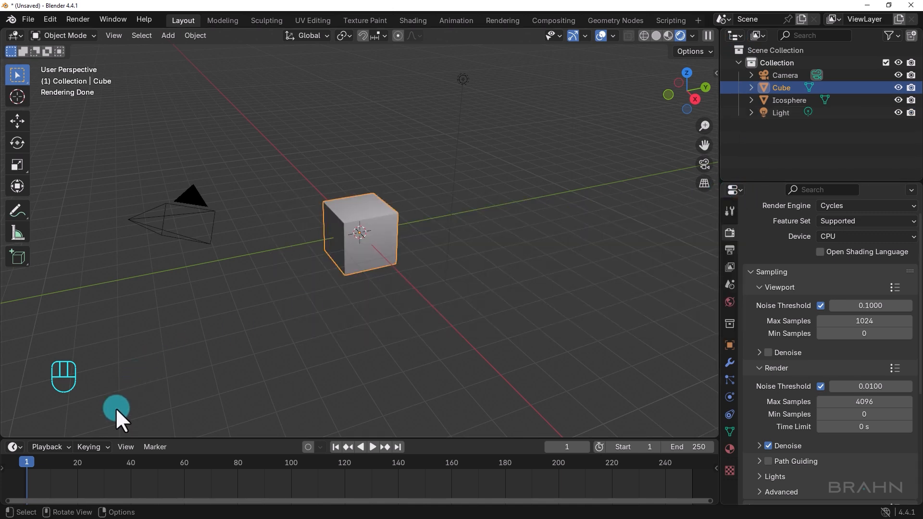
{"action": "left_click", "coordinate": [14, 447]}
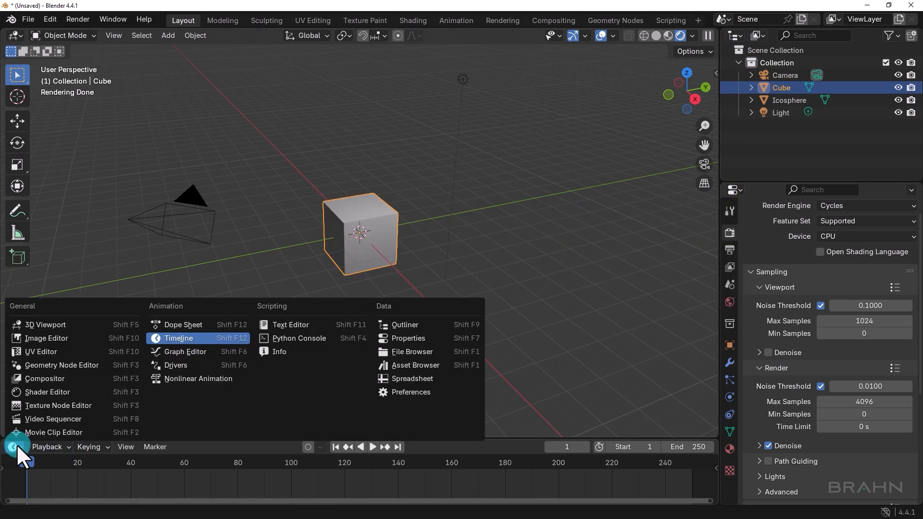
{"action": "left_click", "coordinate": [17, 444]}
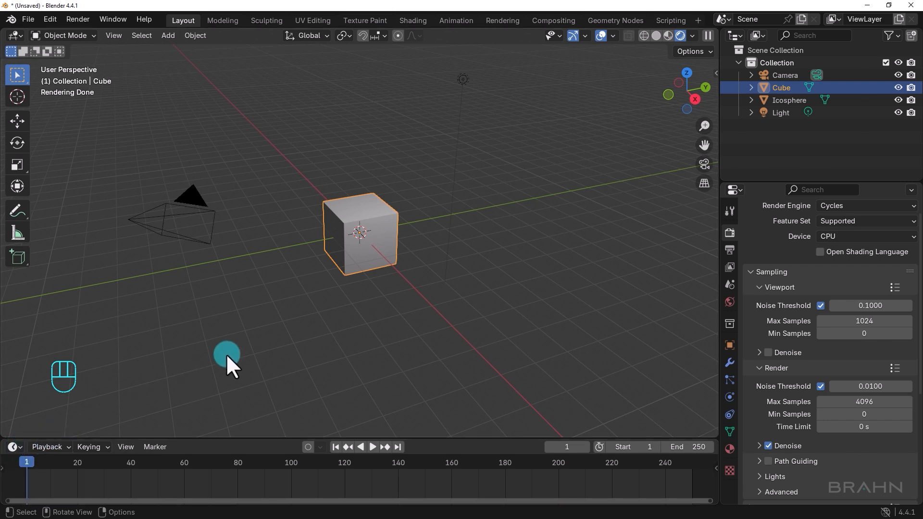
{"action": "left_click", "coordinate": [17, 38]}
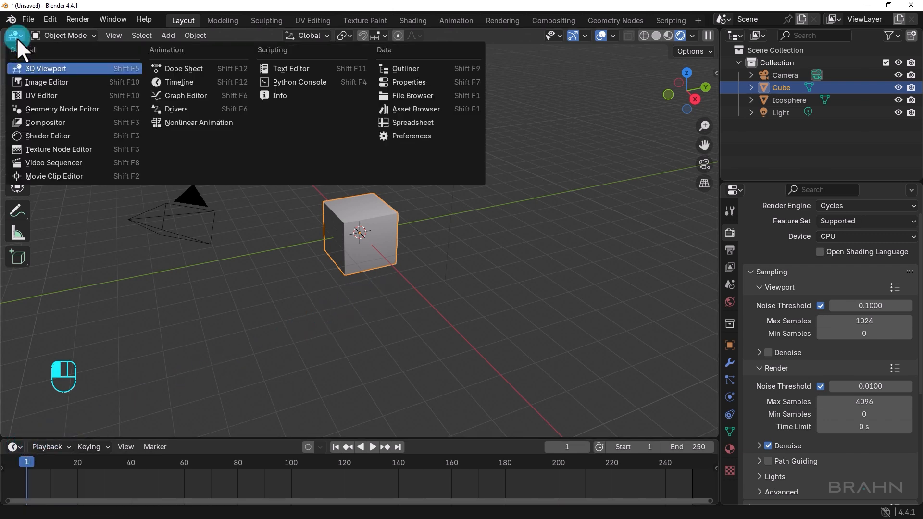
{"action": "left_click", "coordinate": [17, 37]}
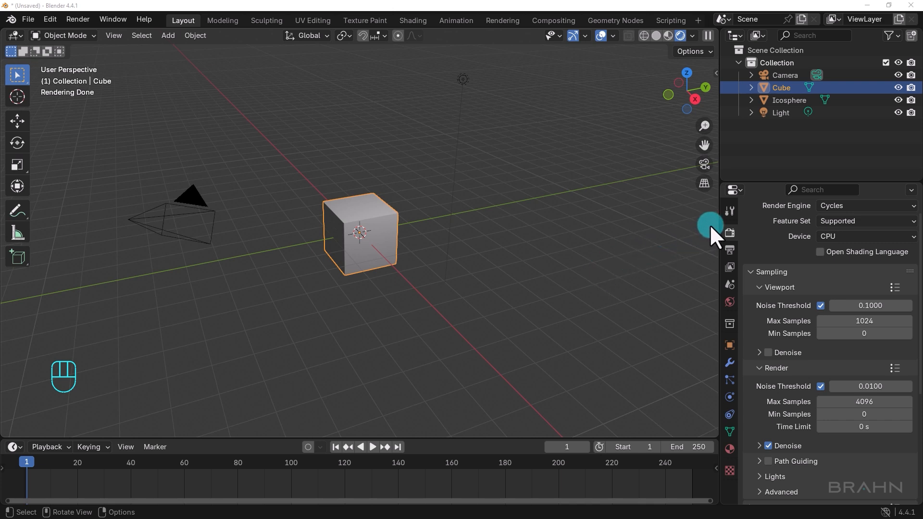
Split the 3D viewport vertically into two side-by-side areas and adjust the divider between them.
{"action": "right_click", "coordinate": [717, 145]}
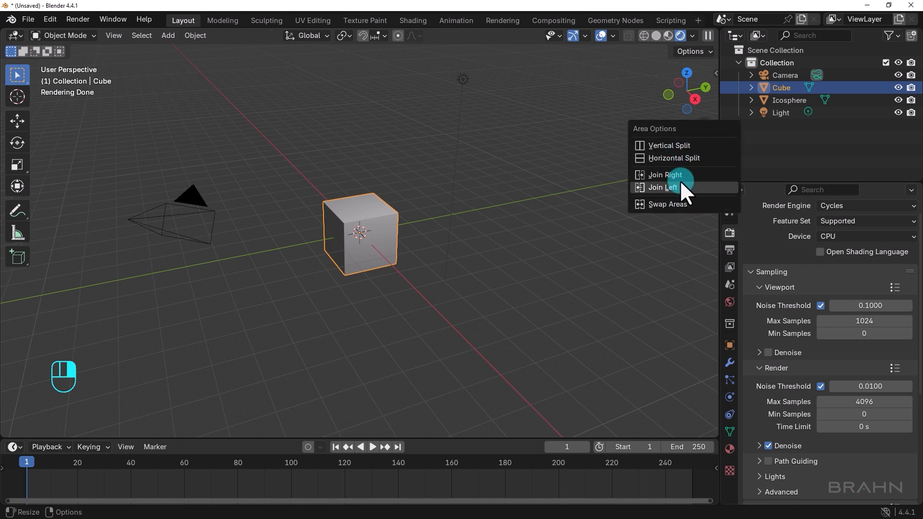
{"action": "left_click", "coordinate": [681, 146]}
{"action": "left_click", "coordinate": [476, 160]}
{"action": "left_click_drag", "start_coordinate": [476, 161], "coordinate": [384, 186]}
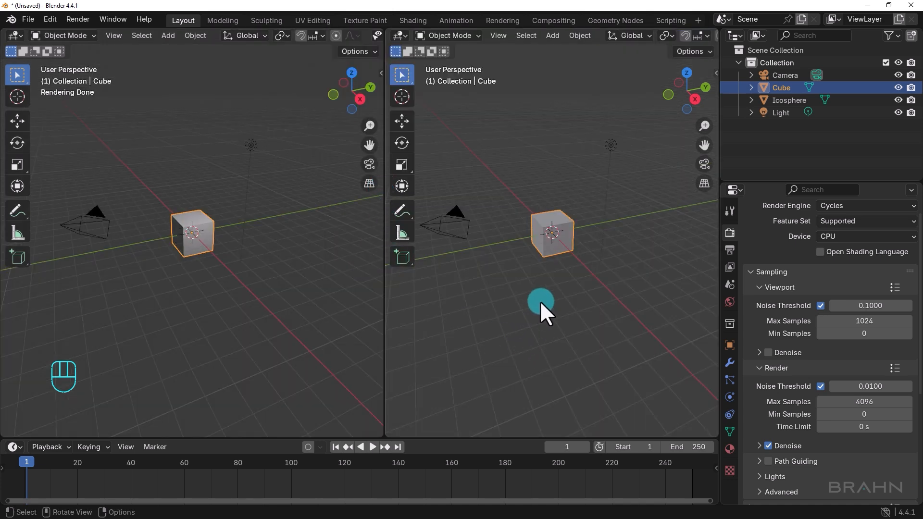
{"action": "left_click_drag", "start_coordinate": [382, 288], "coordinate": [404, 297]}
Split the right-hand 3D viewport horizontally into two stacked areas and adjust the divider between them.
{"action": "right_click", "coordinate": [498, 438]}
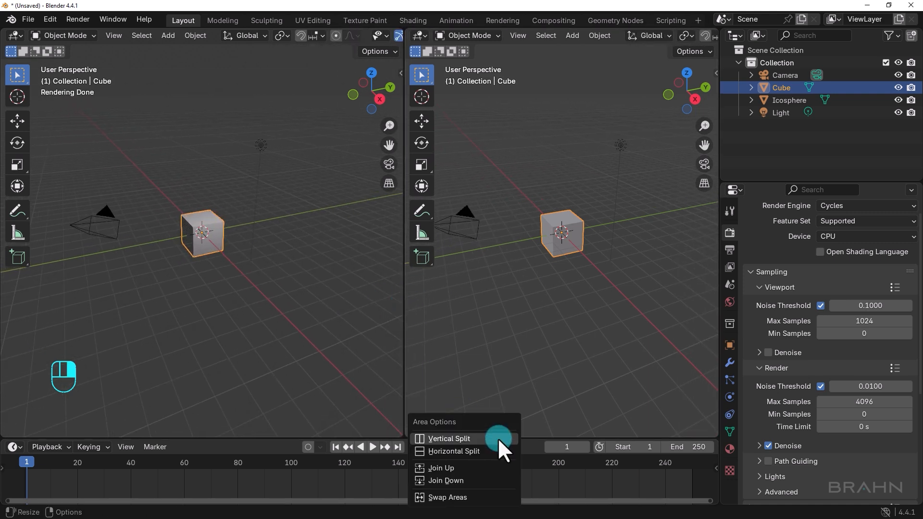
{"action": "left_click", "coordinate": [489, 450]}
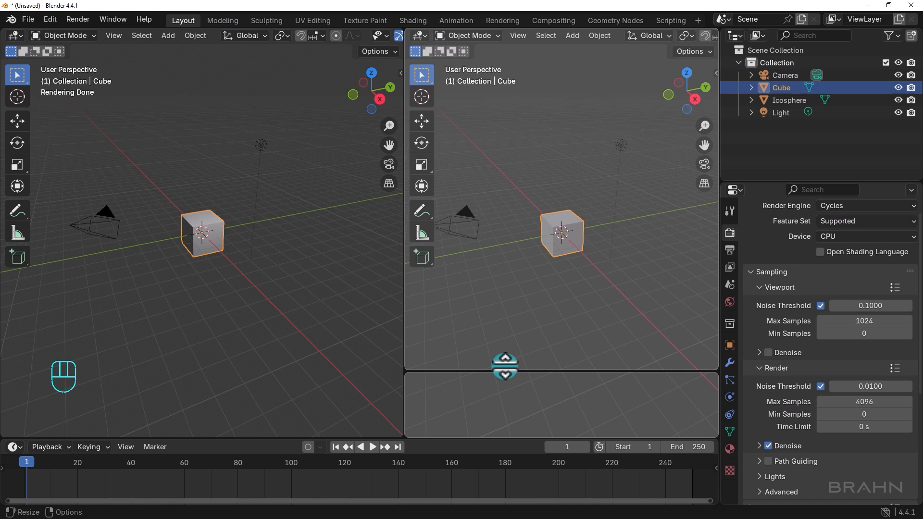
{"action": "left_click", "coordinate": [517, 260]}
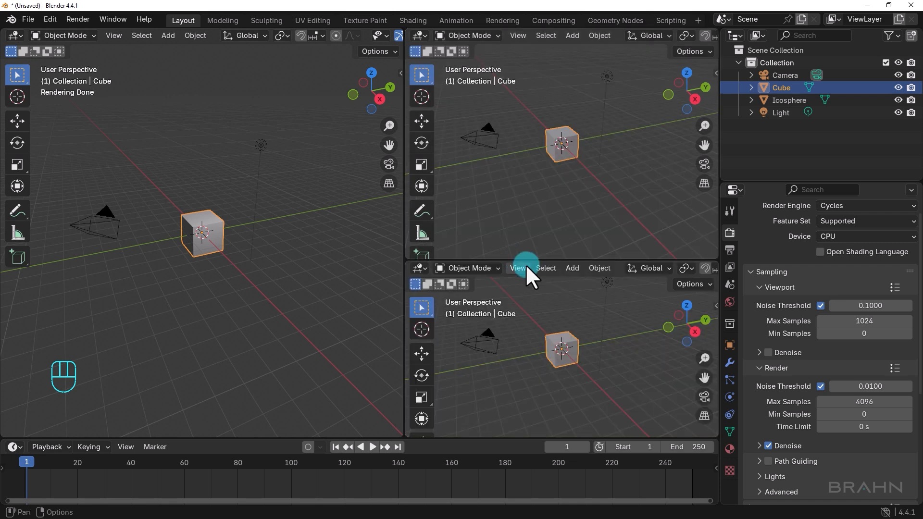
{"action": "left_click_drag", "start_coordinate": [531, 264], "coordinate": [529, 290]}
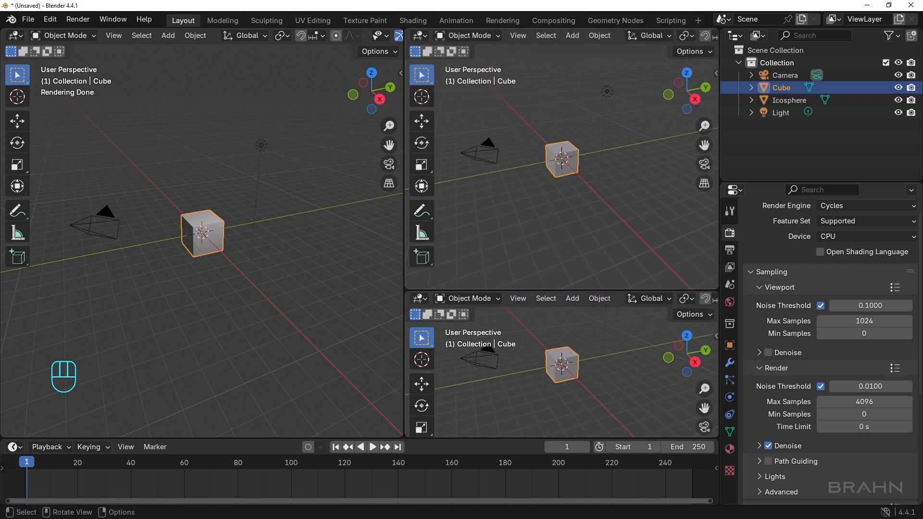
{"action": "left_click_drag", "start_coordinate": [606, 289], "coordinate": [606, 250]}
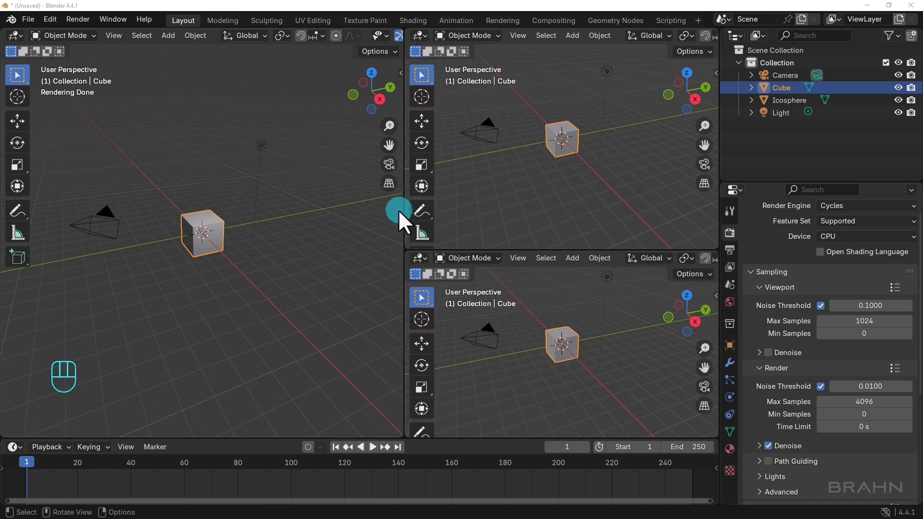
Narrow the full-height viewport slightly and swap it with the upper of the two stacked viewports.
{"action": "left_click_drag", "start_coordinate": [402, 209], "coordinate": [393, 212]}
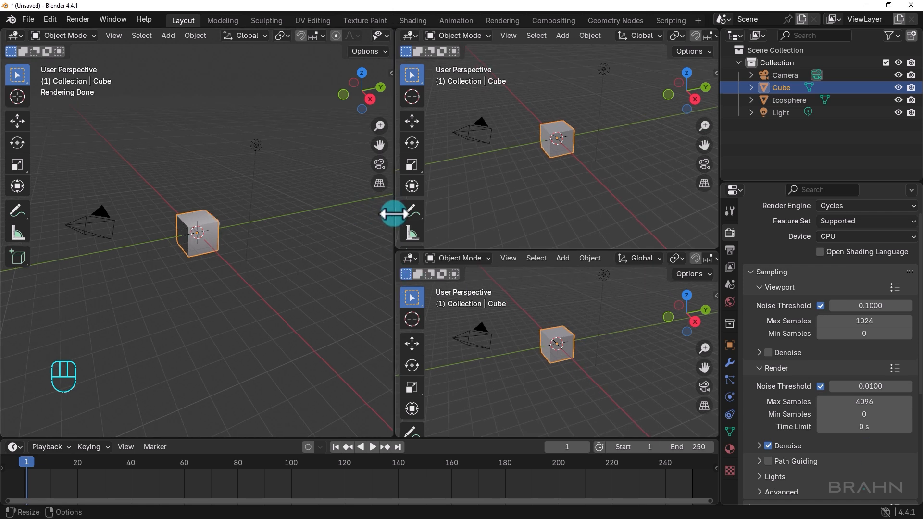
{"action": "right_click", "coordinate": [393, 213]}
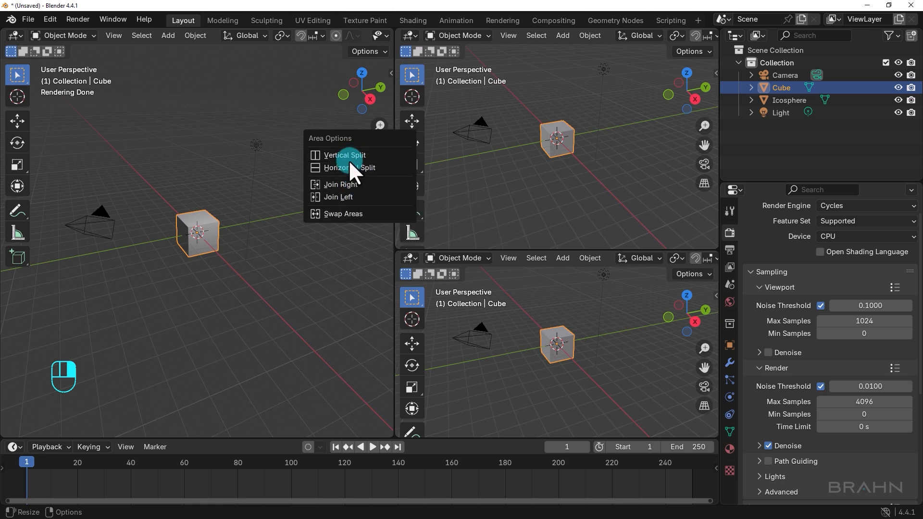
{"action": "left_click", "coordinate": [356, 214]}
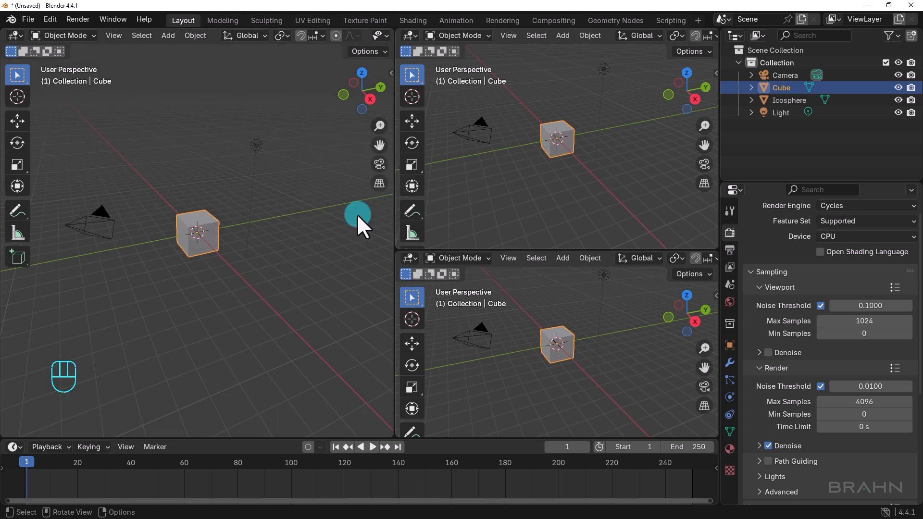
Join the upper stacked viewport leftward into the full-height viewport so that it spans the whole width.
{"action": "right_click", "coordinate": [394, 208]}
{"action": "middle_click_drag", "start_coordinate": [230, 258], "coordinate": [324, 217]}
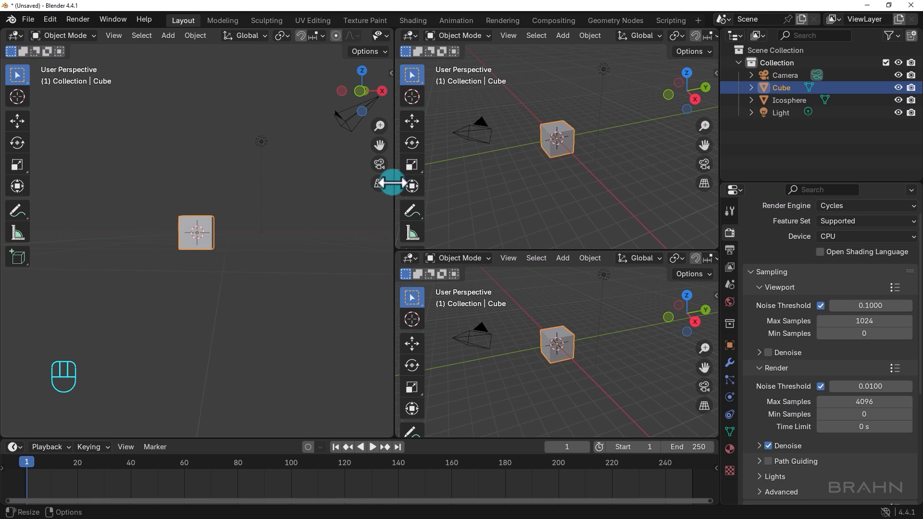
{"action": "right_click", "coordinate": [391, 182]}
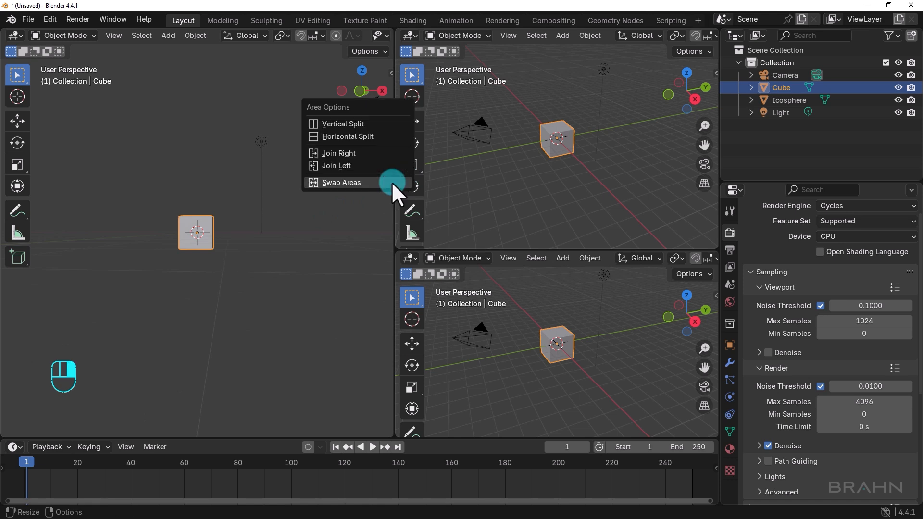
{"action": "left_click", "coordinate": [367, 164]}
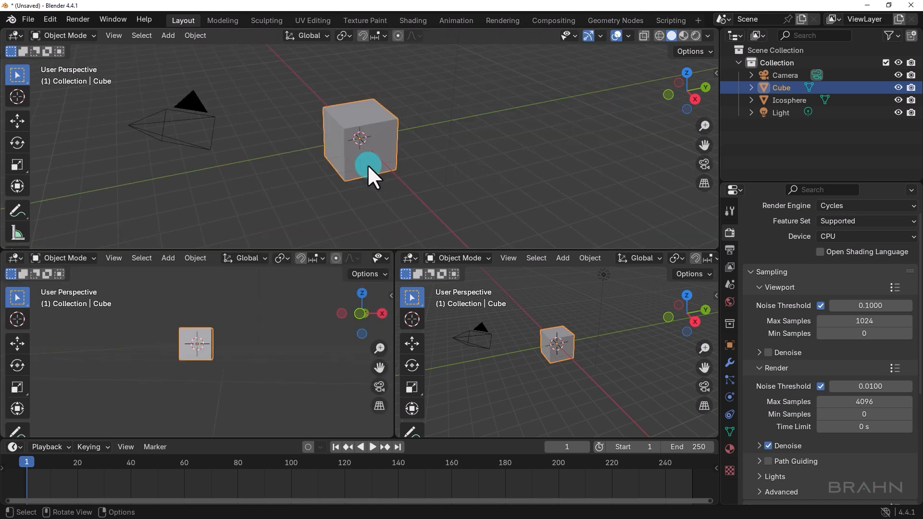
Enlarge the full-width upper viewport downward and join the two smaller viewports beneath it into one.
{"action": "left_click_drag", "start_coordinate": [426, 250], "coordinate": [437, 310]}
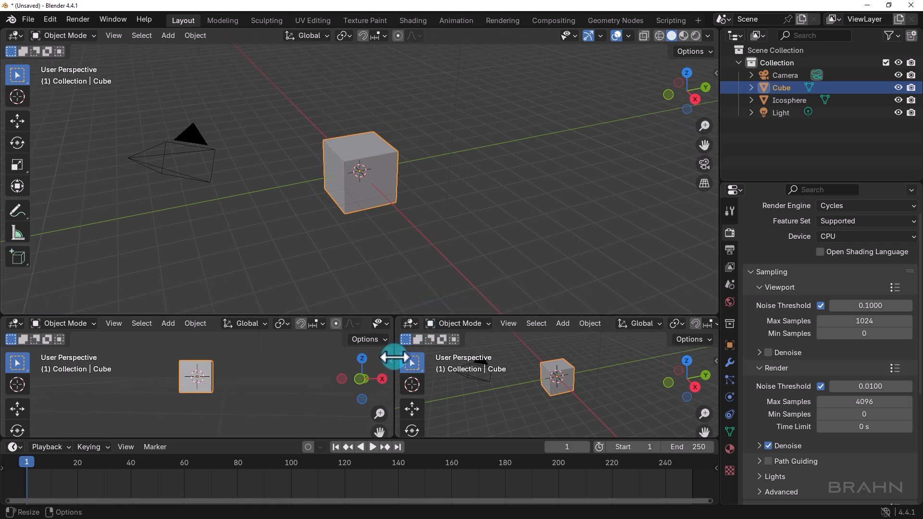
{"action": "right_click", "coordinate": [395, 356]}
{"action": "left_click", "coordinate": [376, 360]}
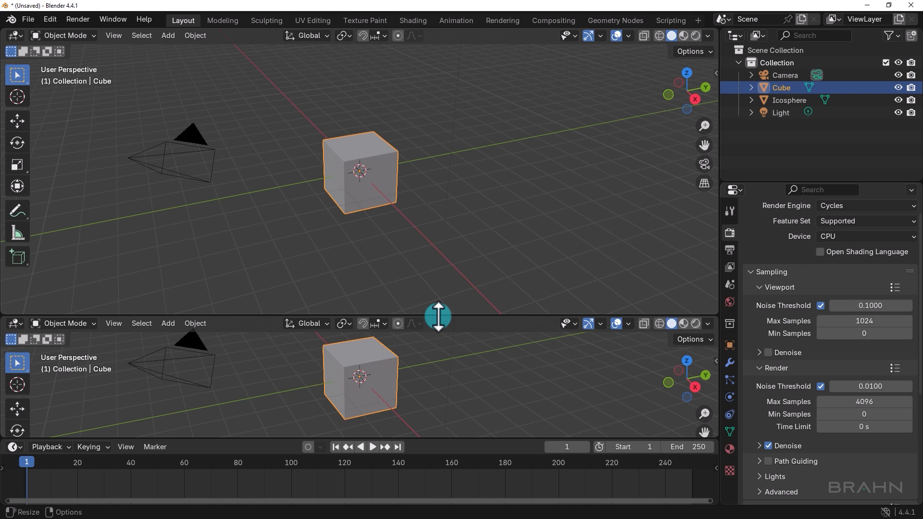
Raise the divider between the two stacked viewports and join them downward into a single 3D viewport.
{"action": "left_click_drag", "start_coordinate": [437, 316], "coordinate": [447, 262]}
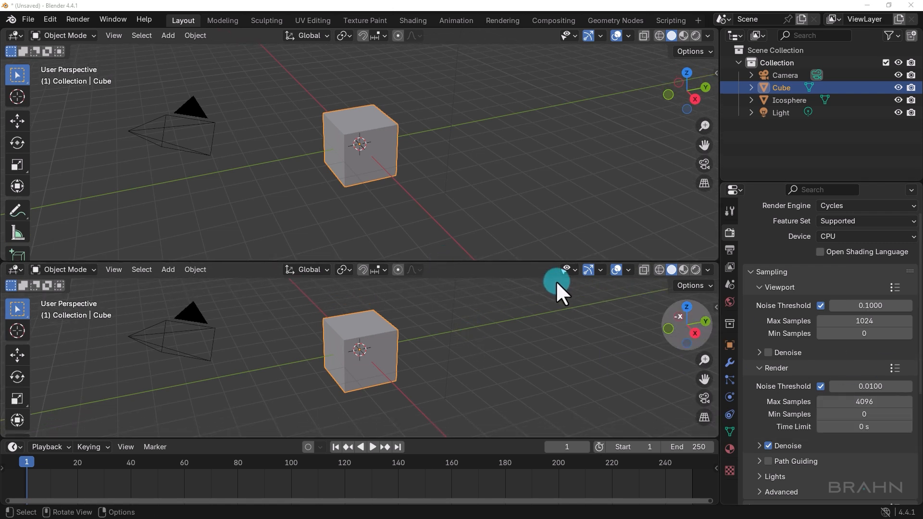
{"action": "right_click", "coordinate": [498, 262]}
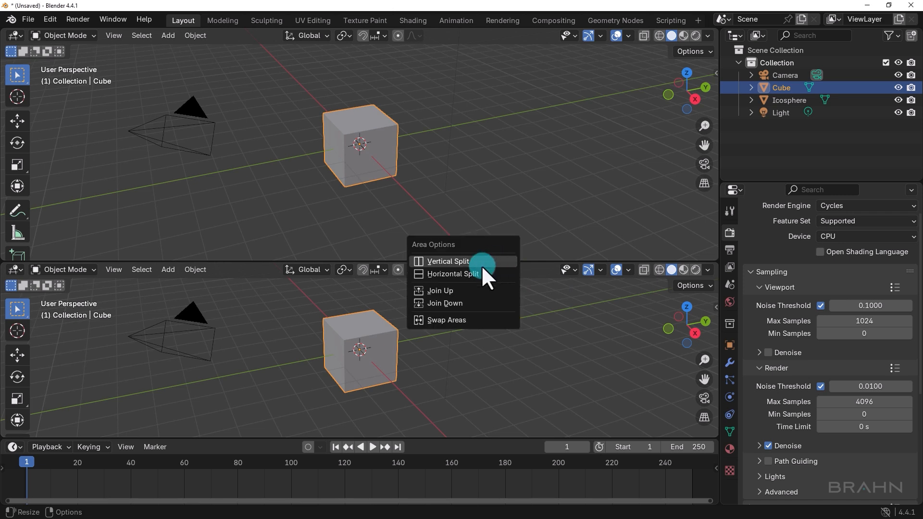
{"action": "left_click", "coordinate": [454, 303]}
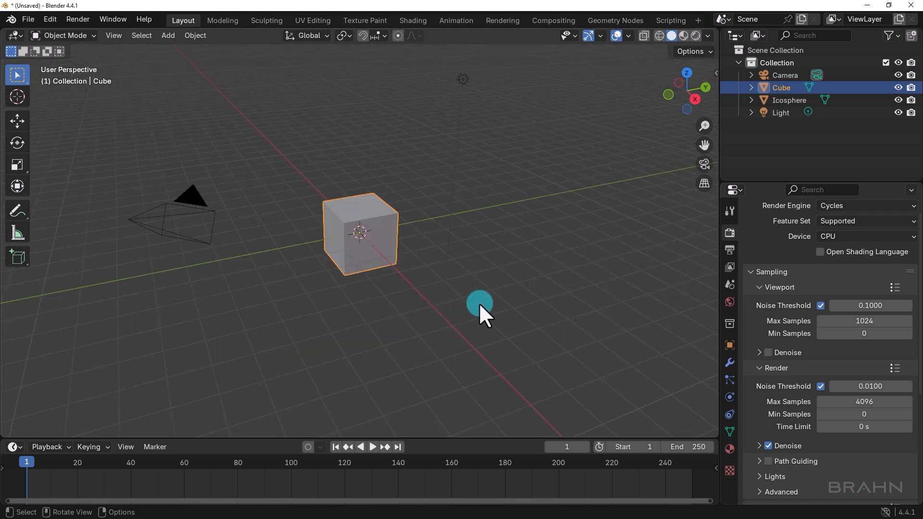